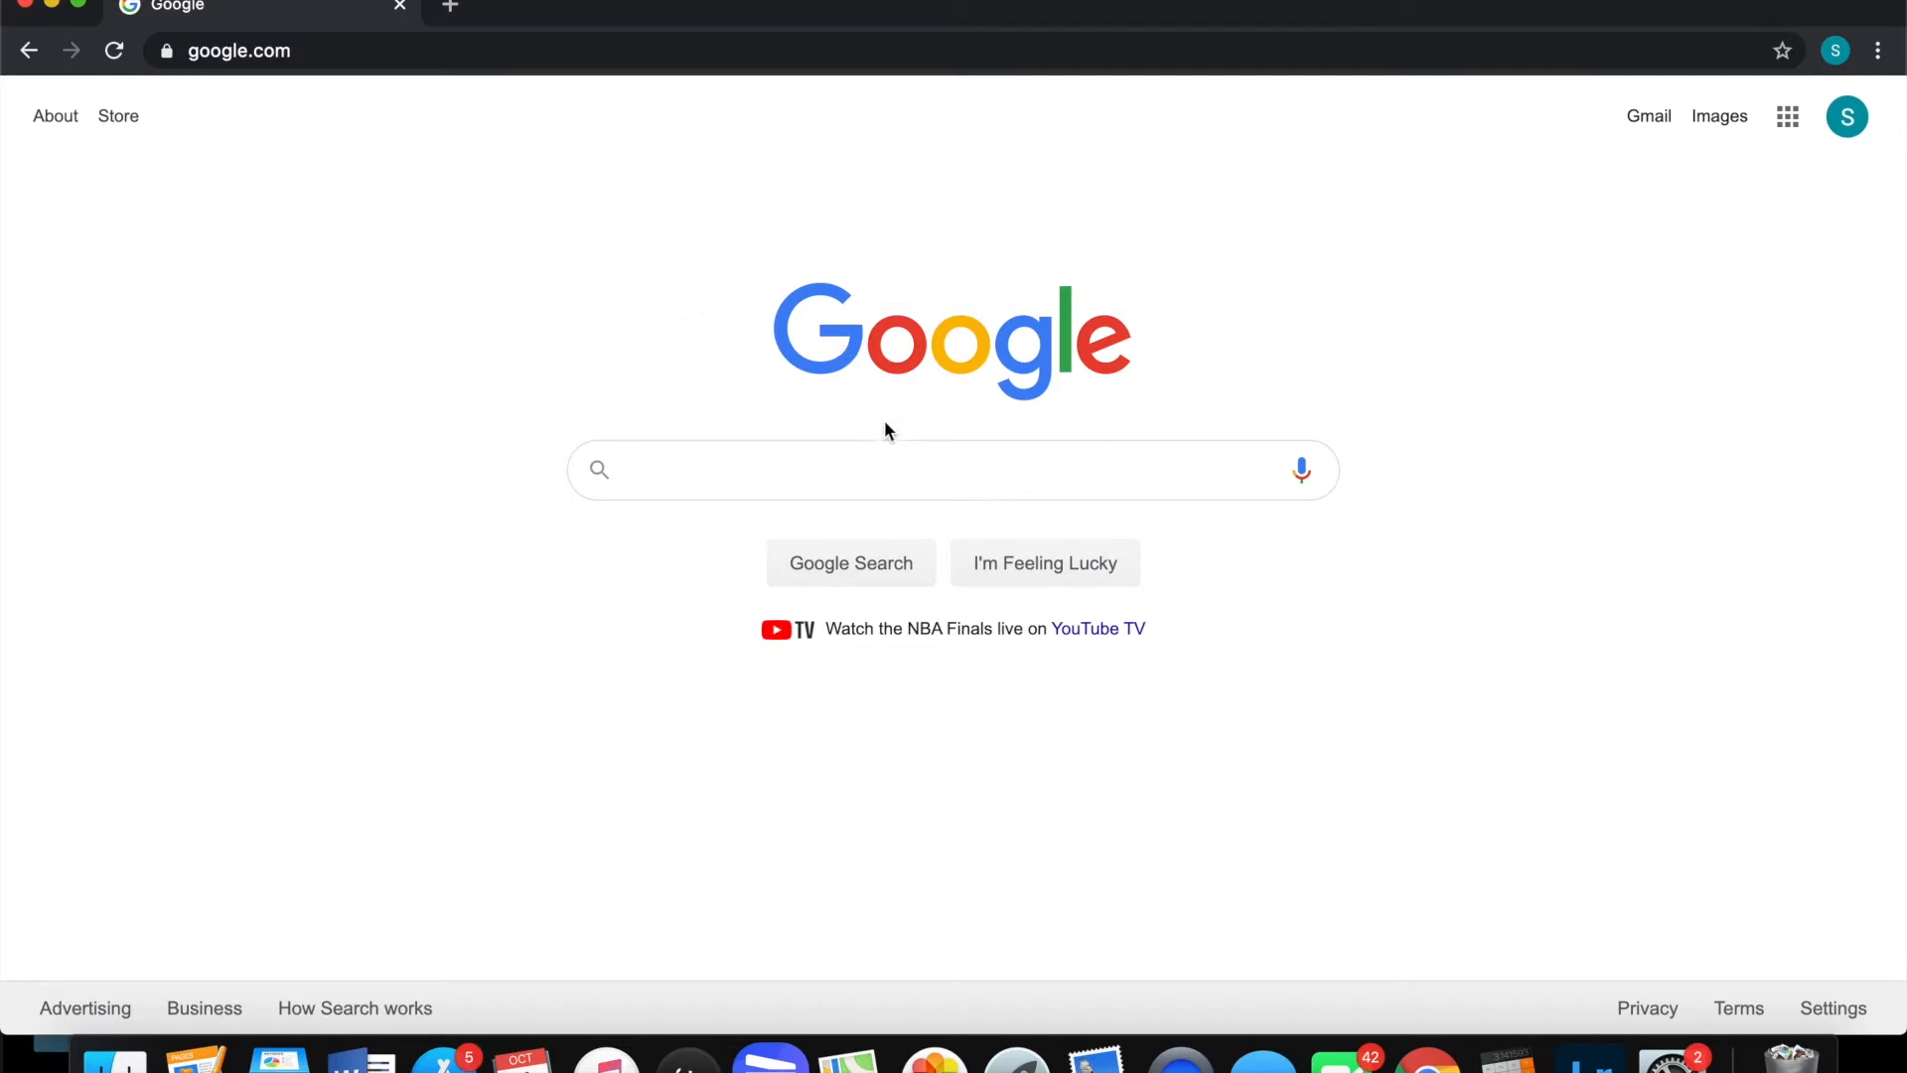
Search Google for 'emdsp' and open the eMDSP Online Services login page from the results
left_click(708, 464)
type("em")
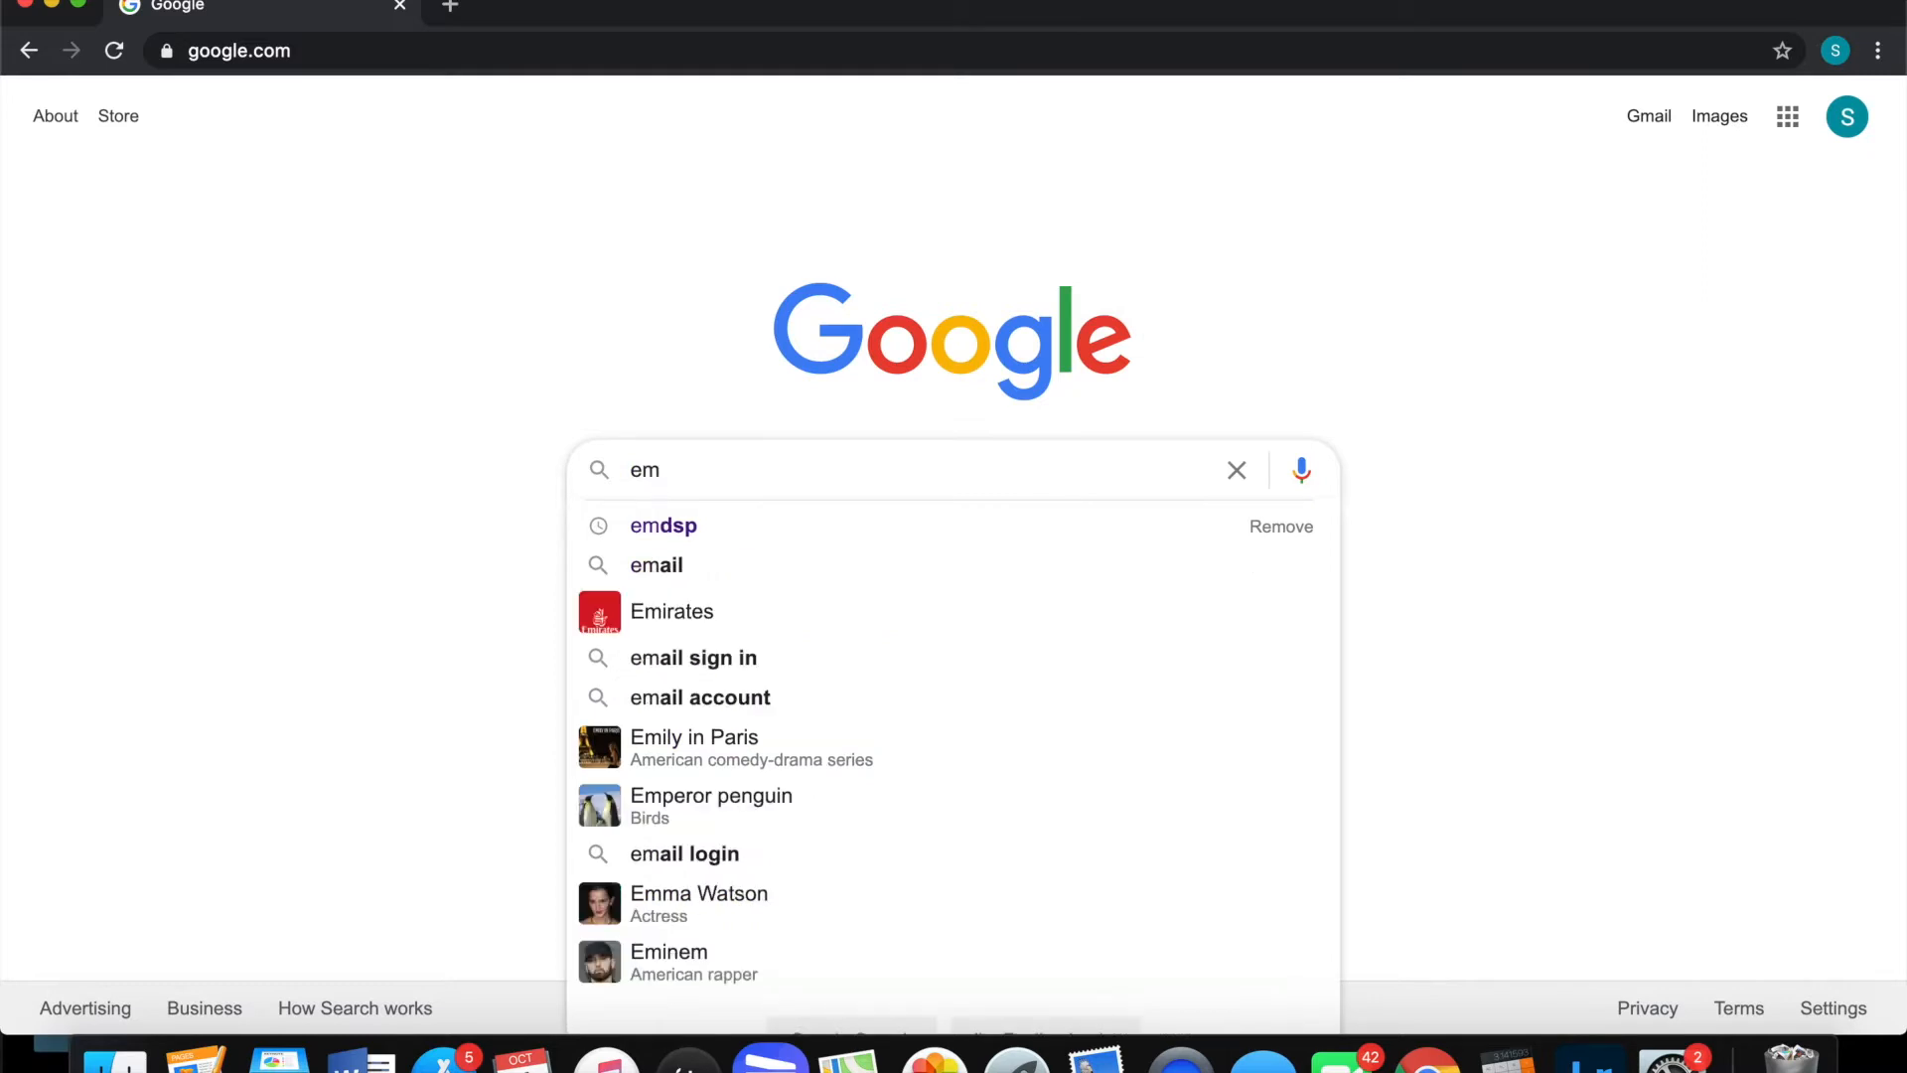
type("dsp")
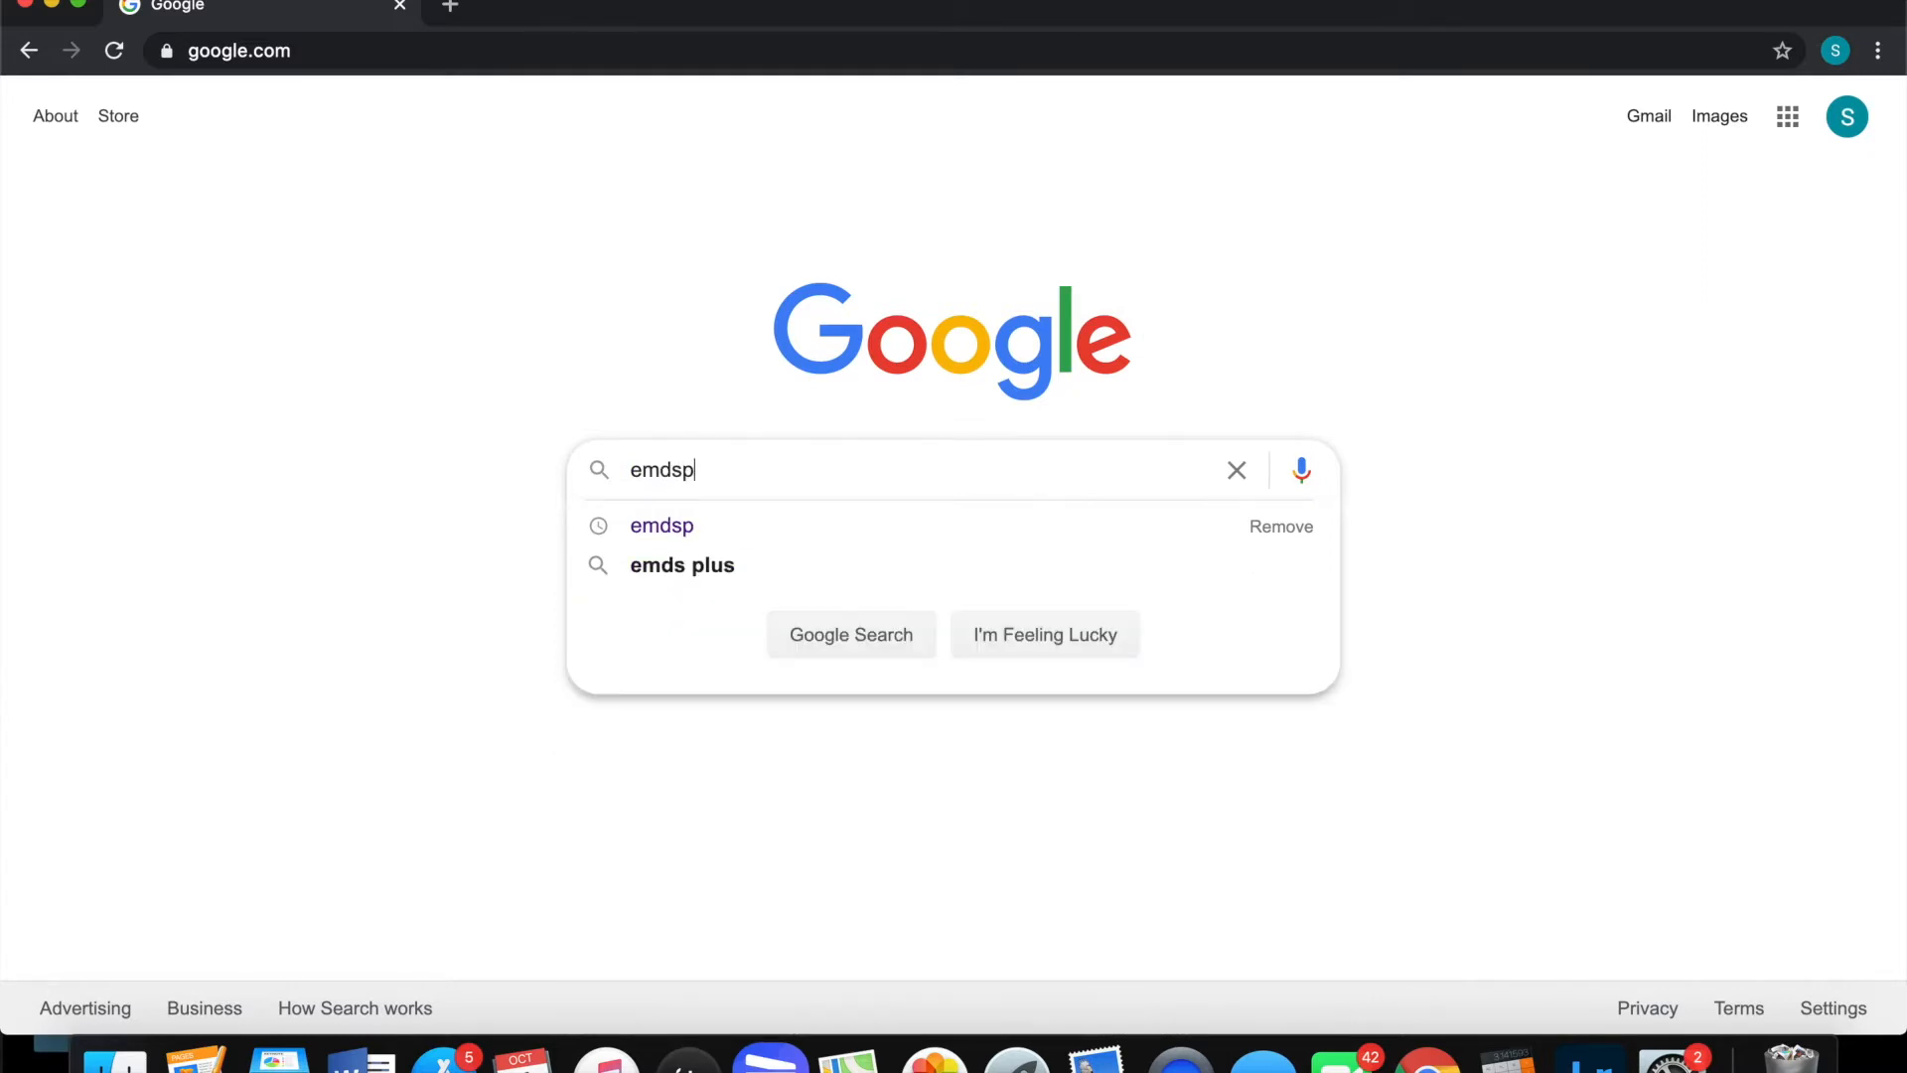
key("Return")
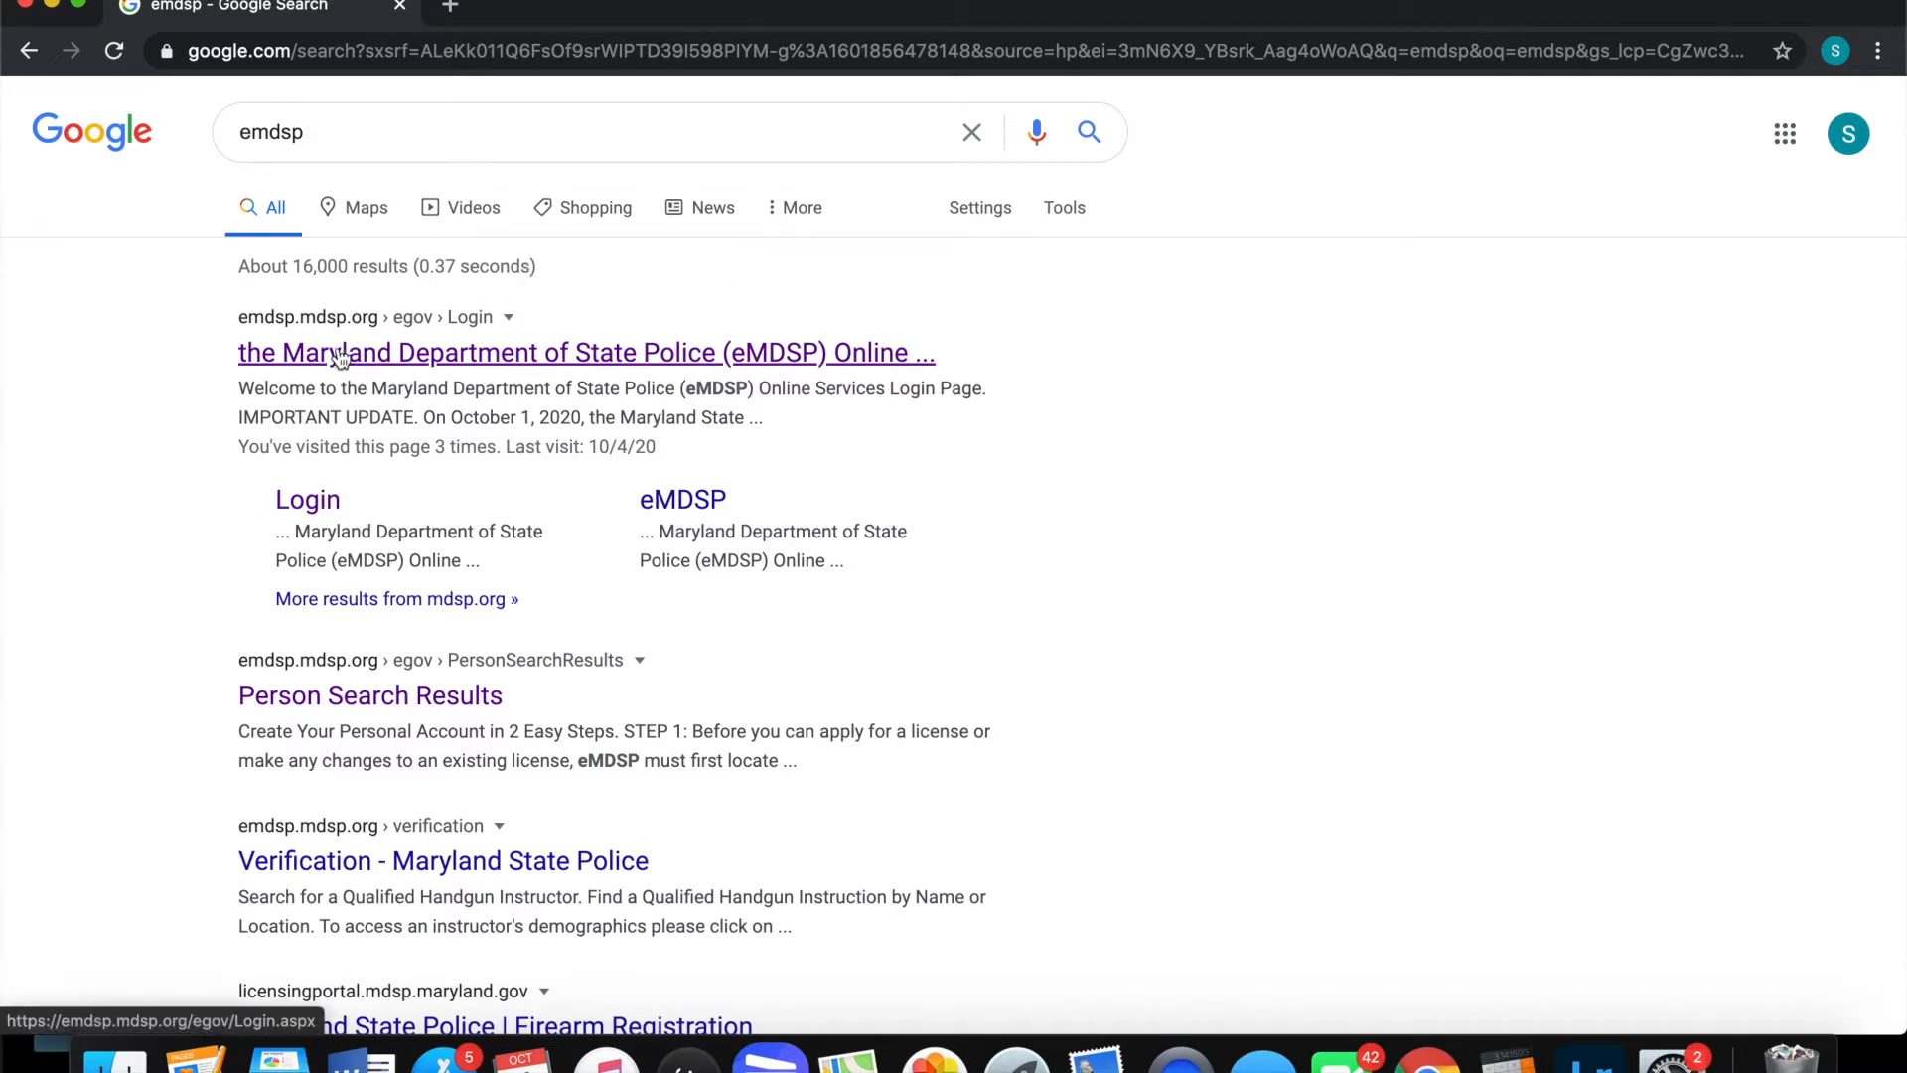
left_click_drag(231, 316, 381, 321)
left_click(191, 308)
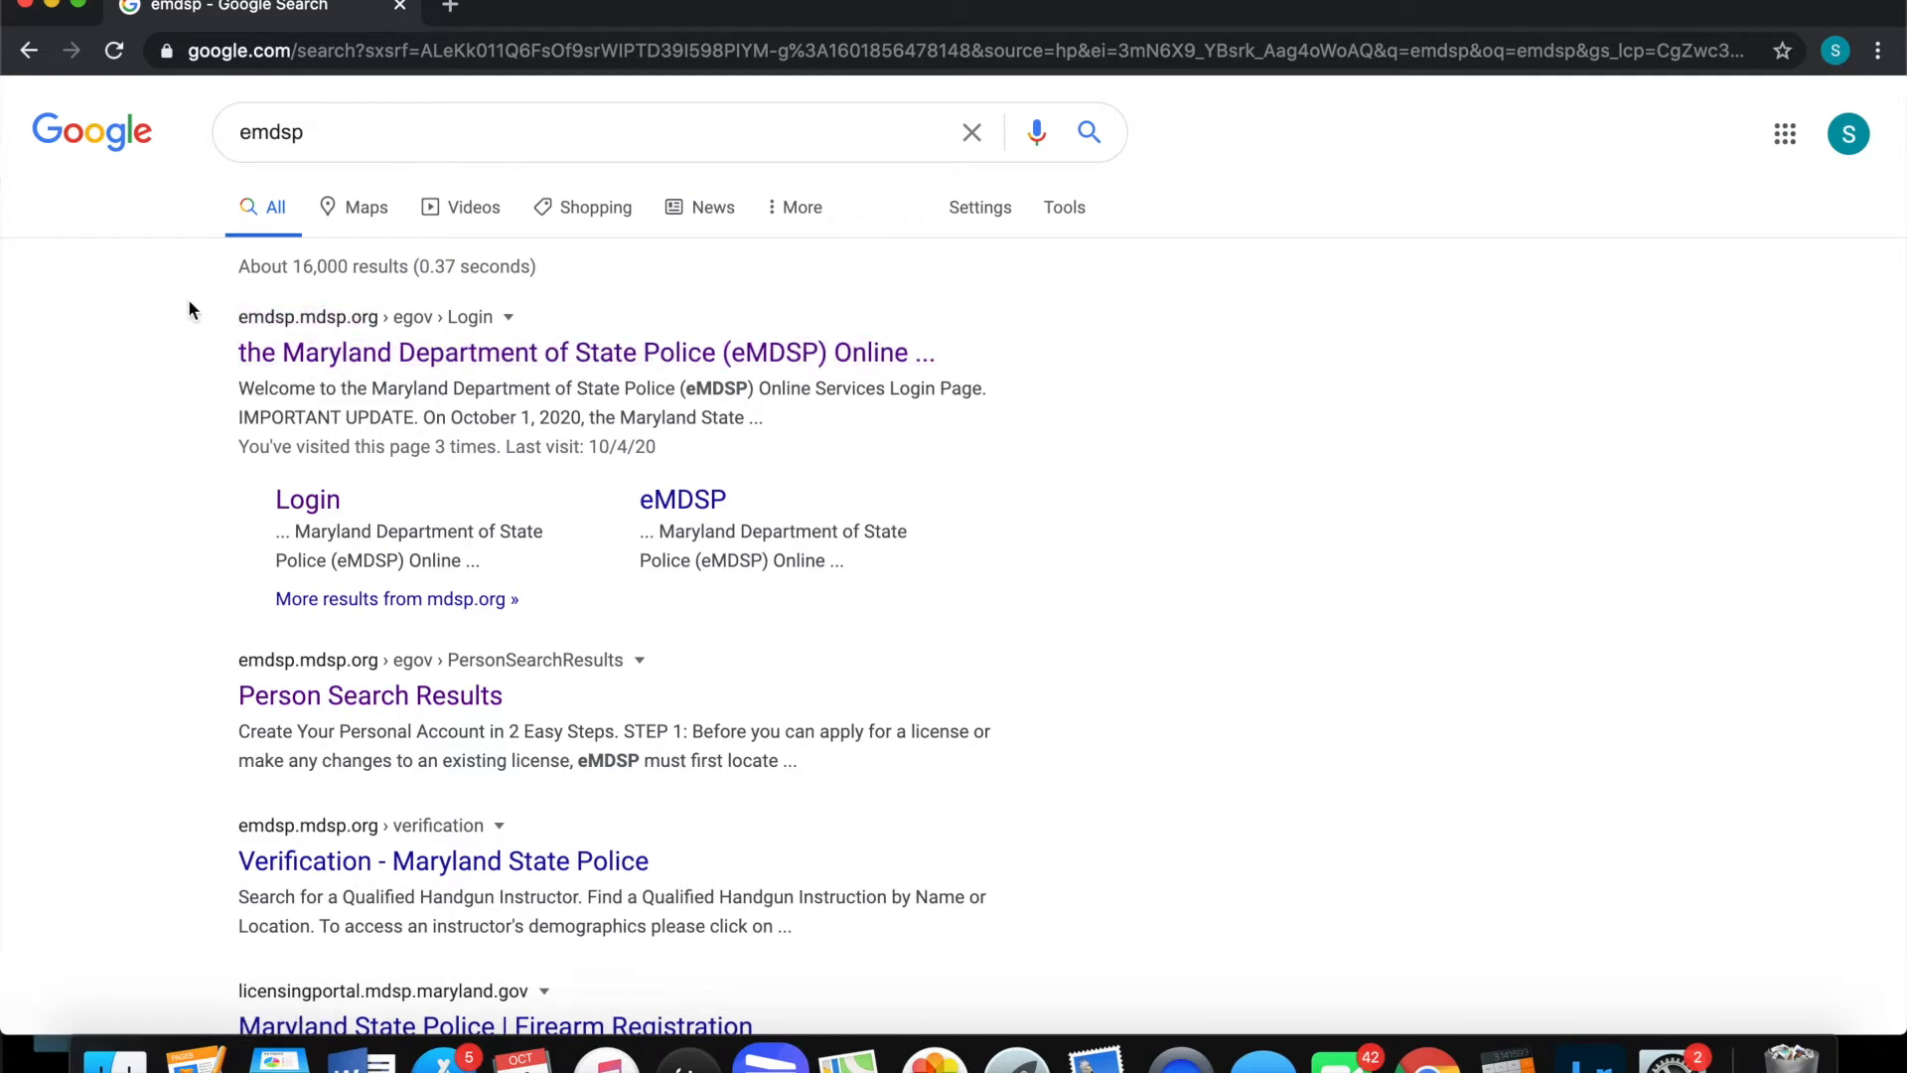
left_click(294, 355)
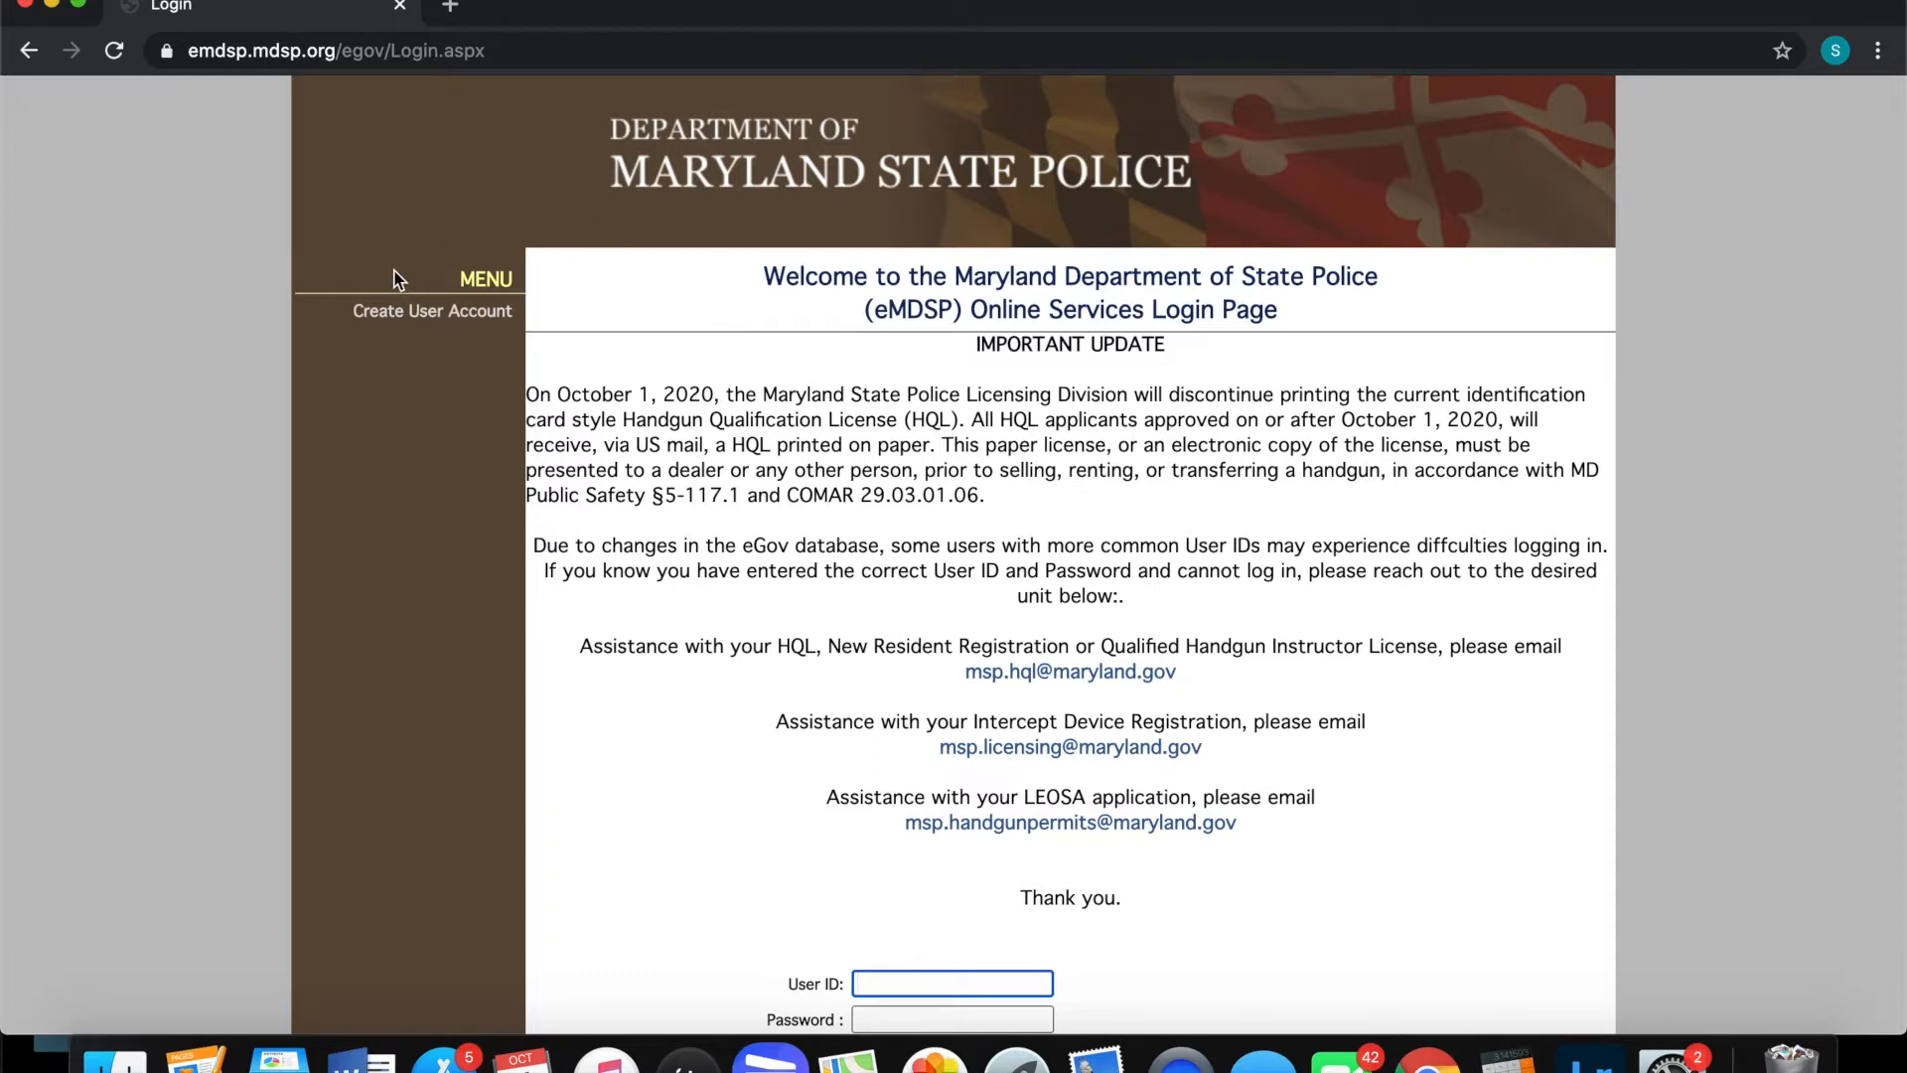
Start creating a new eMDSP user account
left_click(395, 320)
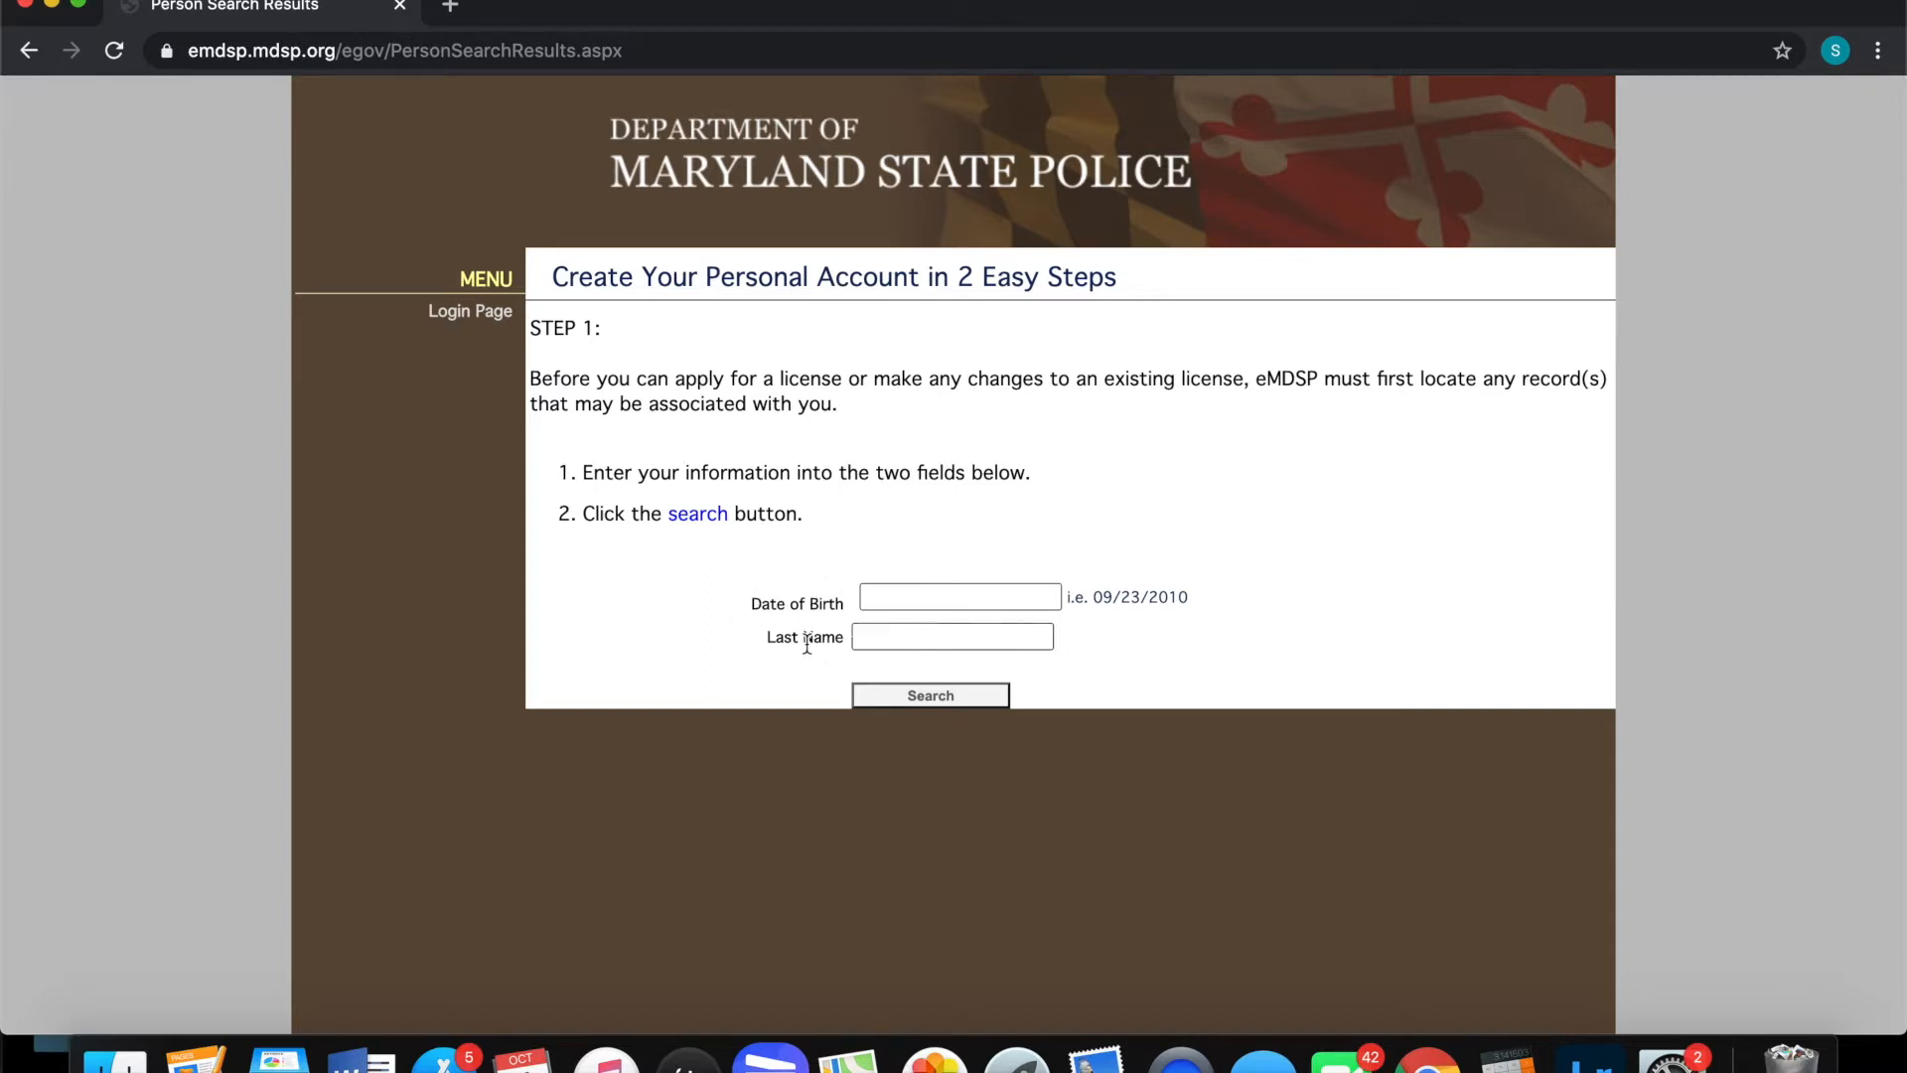
left_click_drag(551, 284, 635, 281)
left_click(676, 334)
Search for existing records using the applicant's date of birth and last name
left_click(874, 598)
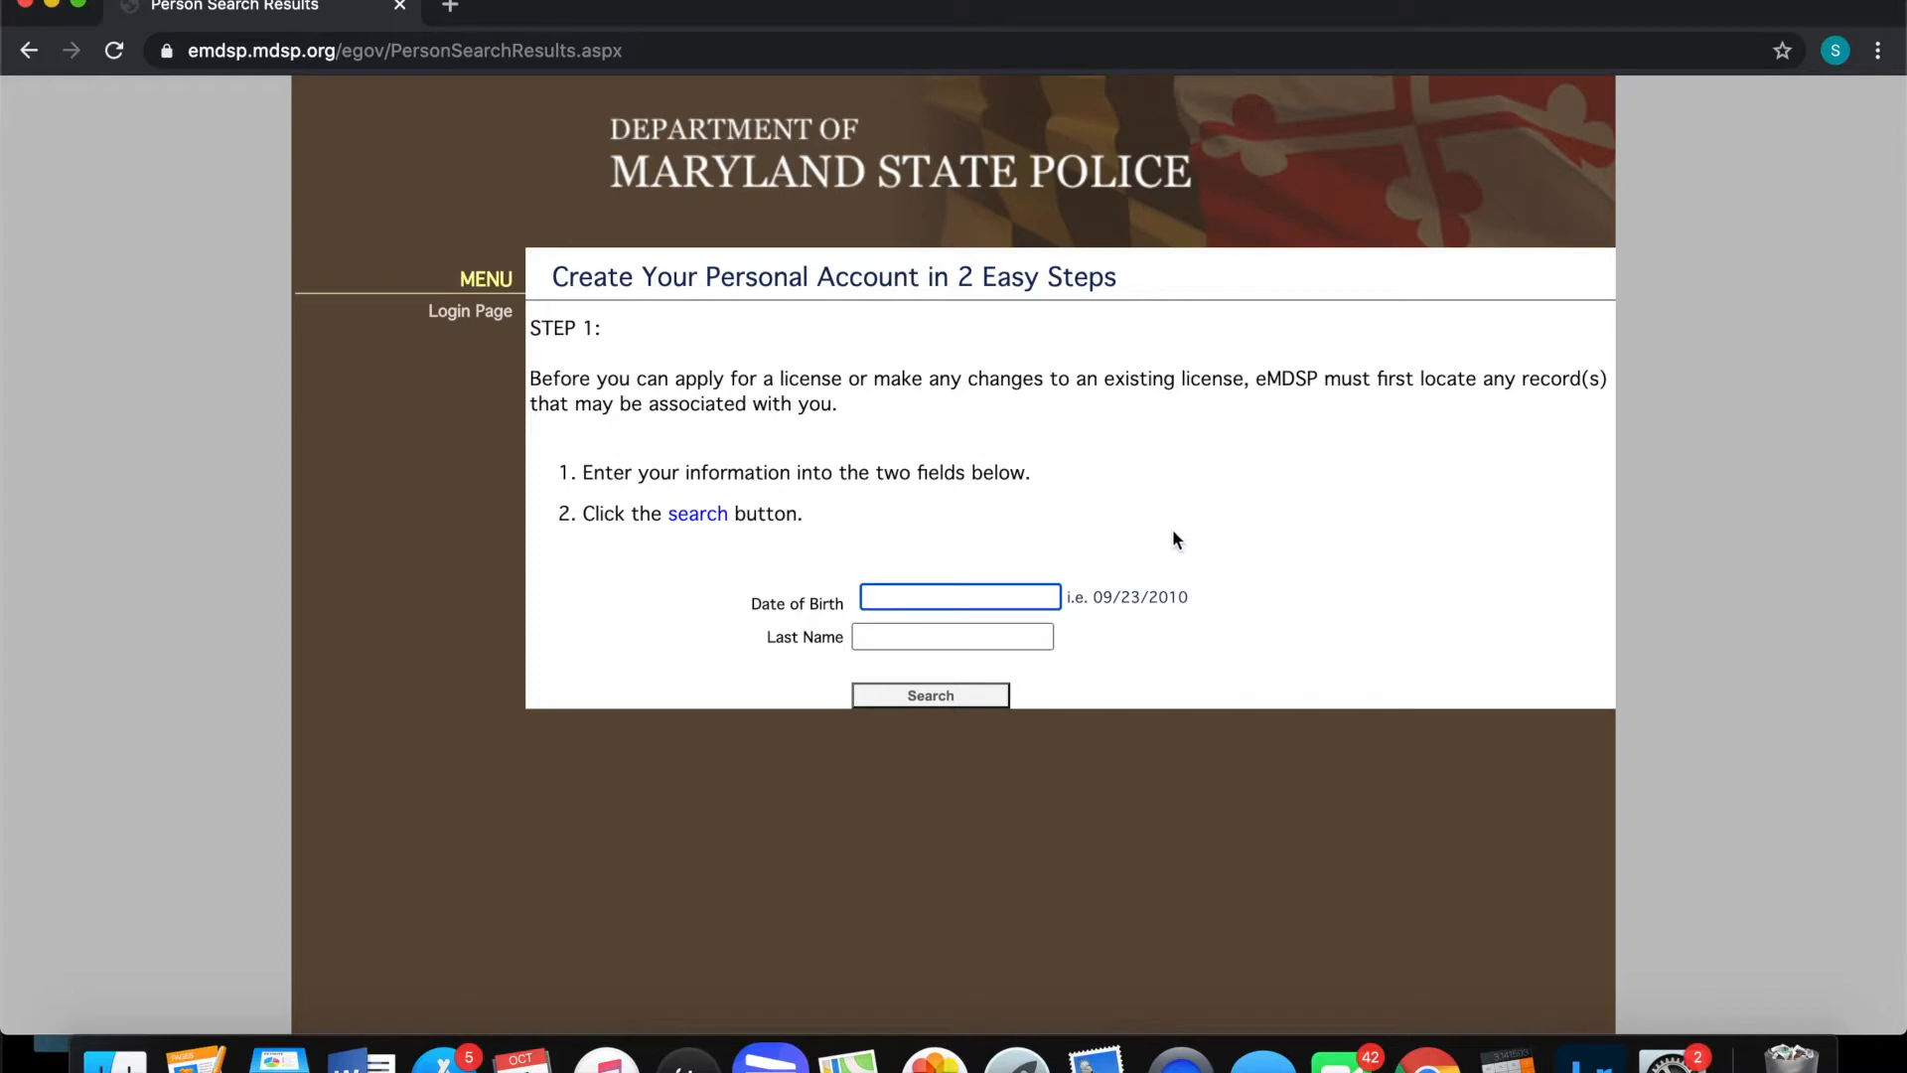
type("10/06/1907")
scroll(1095, 577, "down", 1)
key("Tab")
scroll(1186, 639, "down", 1)
type("gunsmithing")
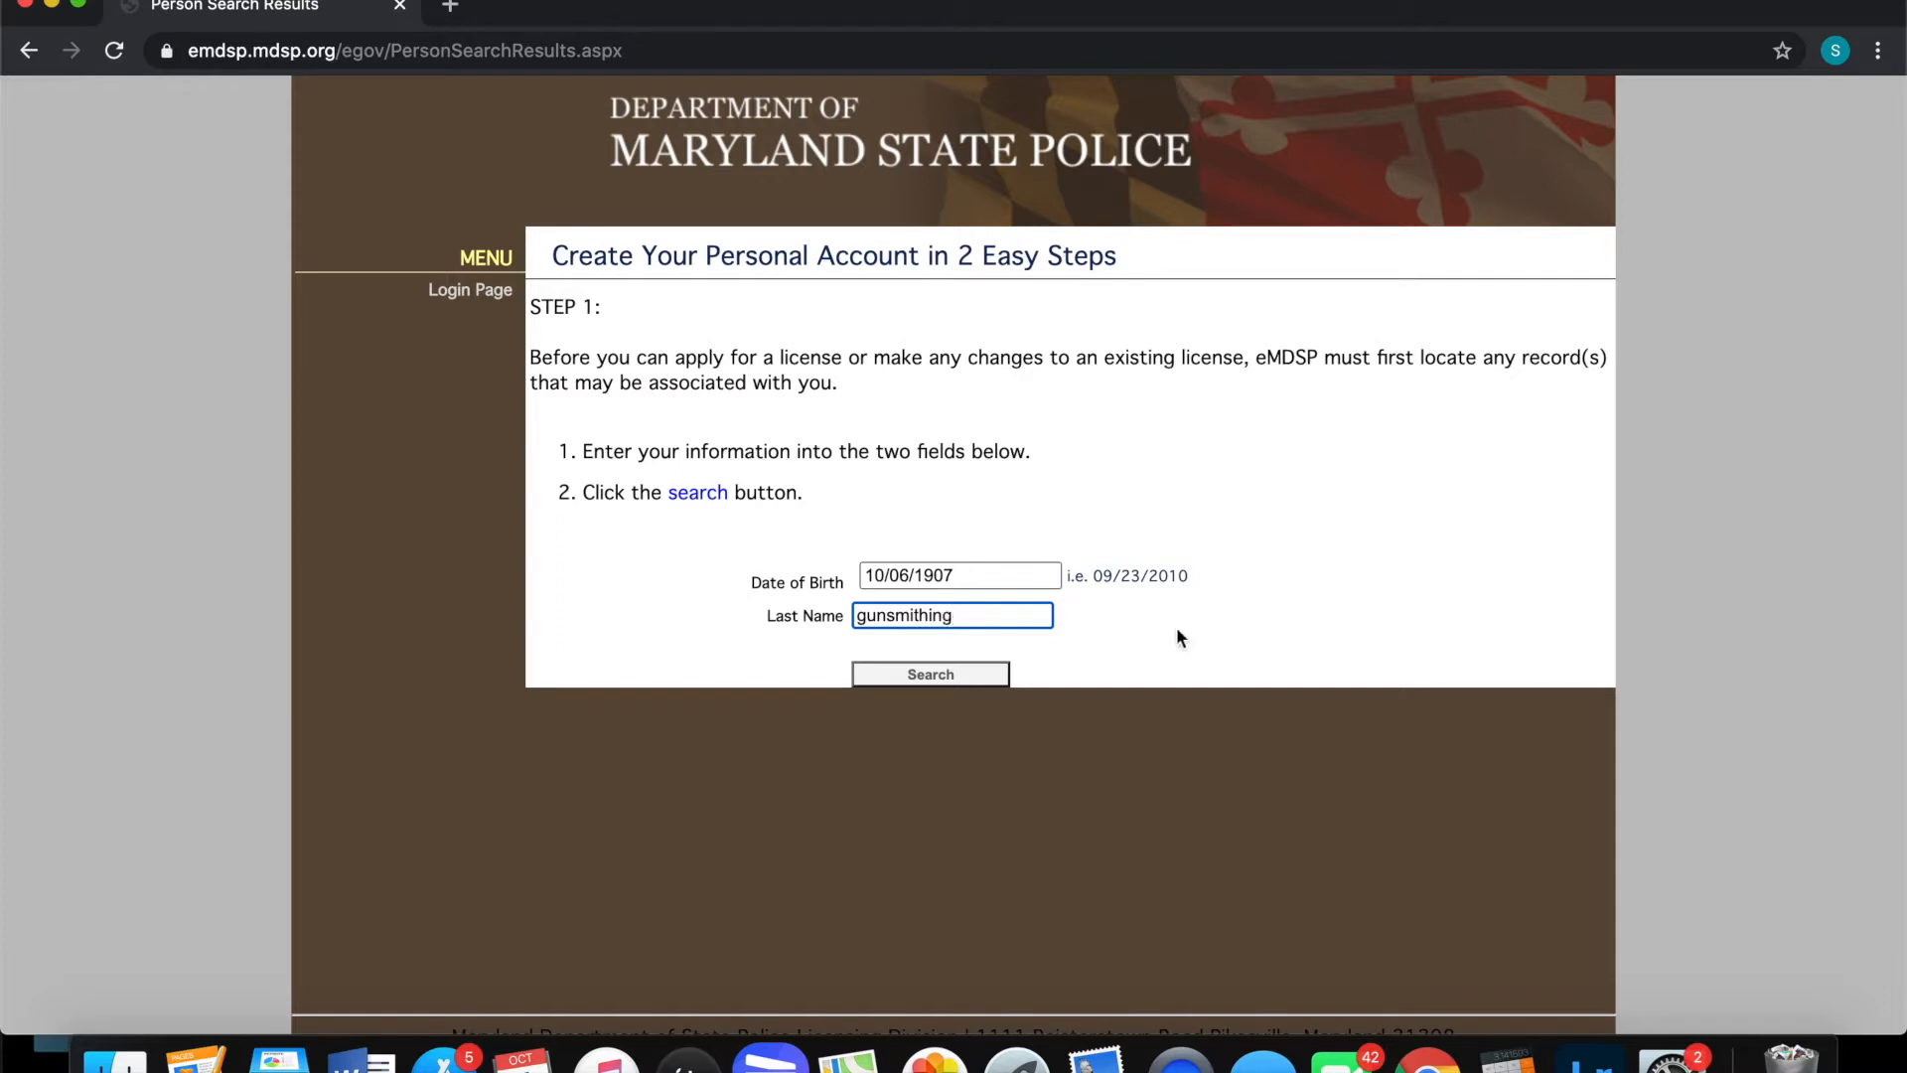
scroll(924, 622, "down", 1)
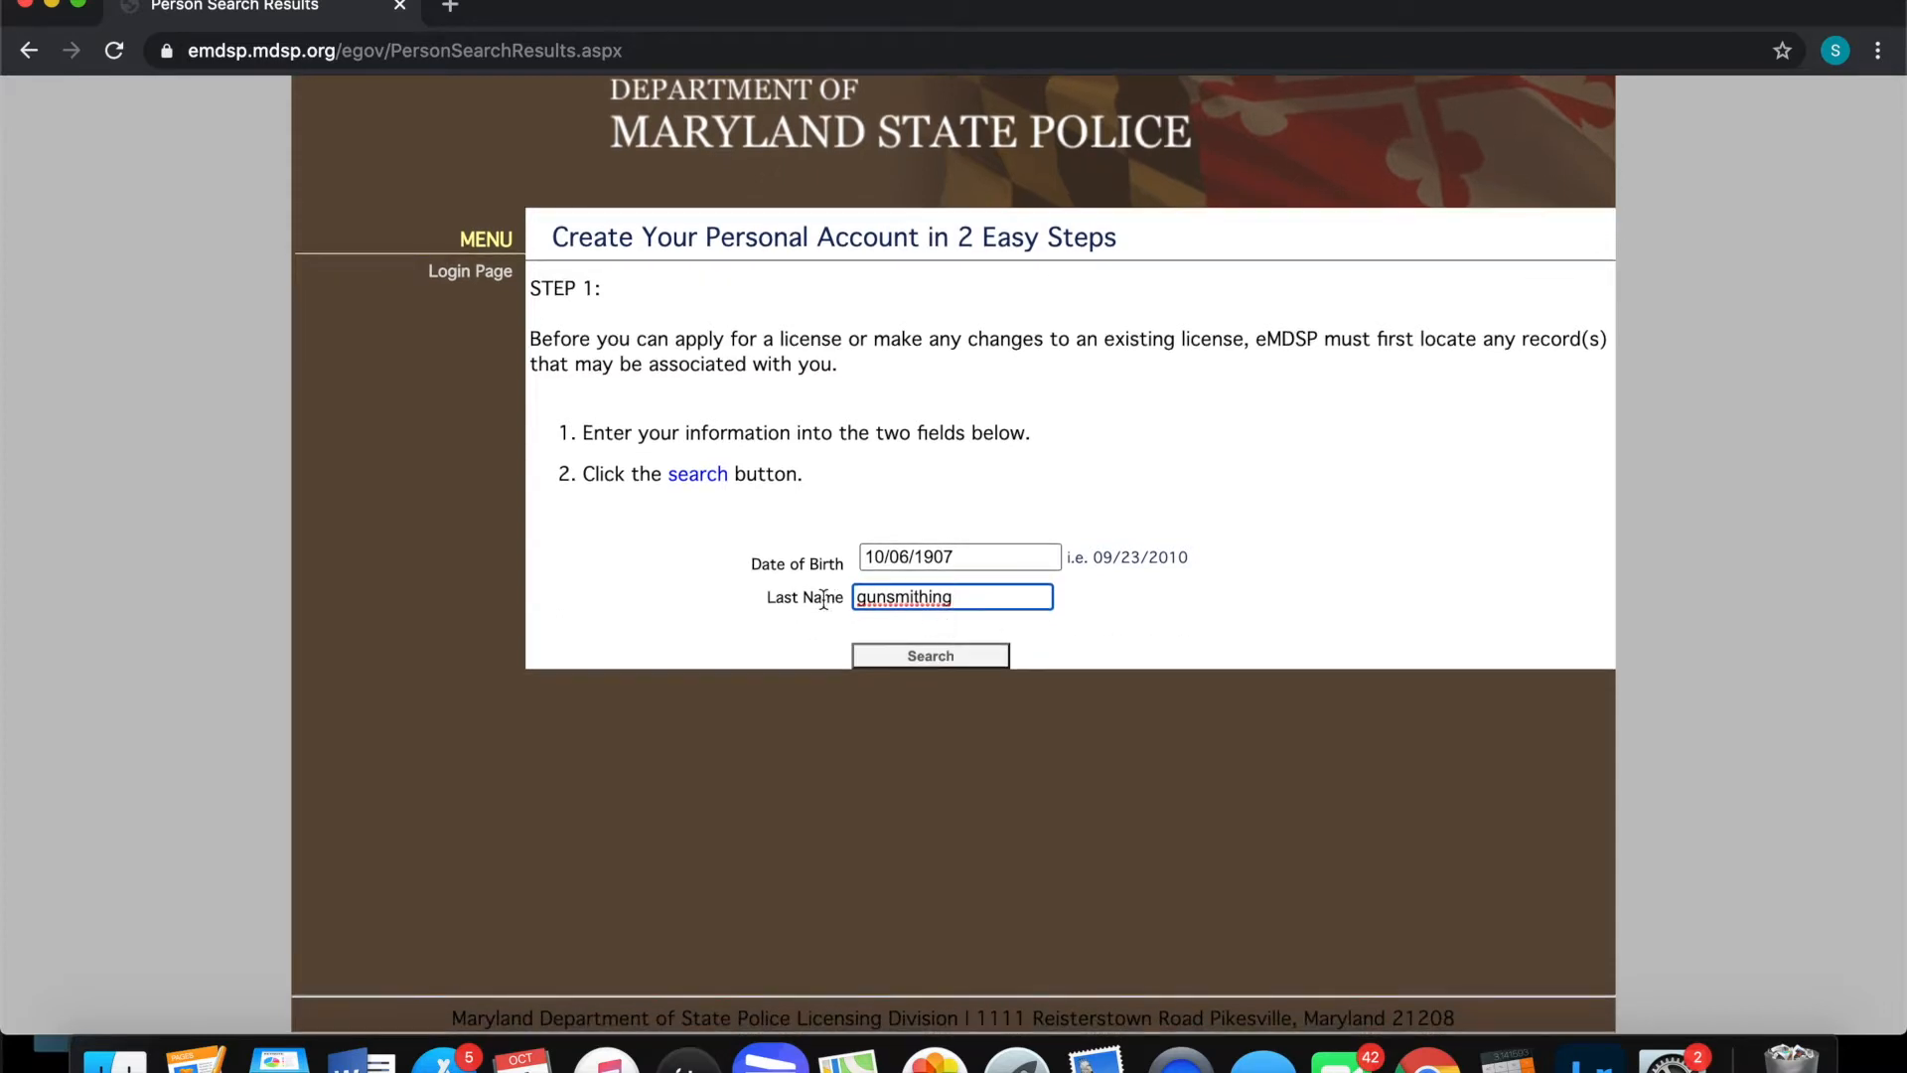
scroll(893, 661, "down", 1)
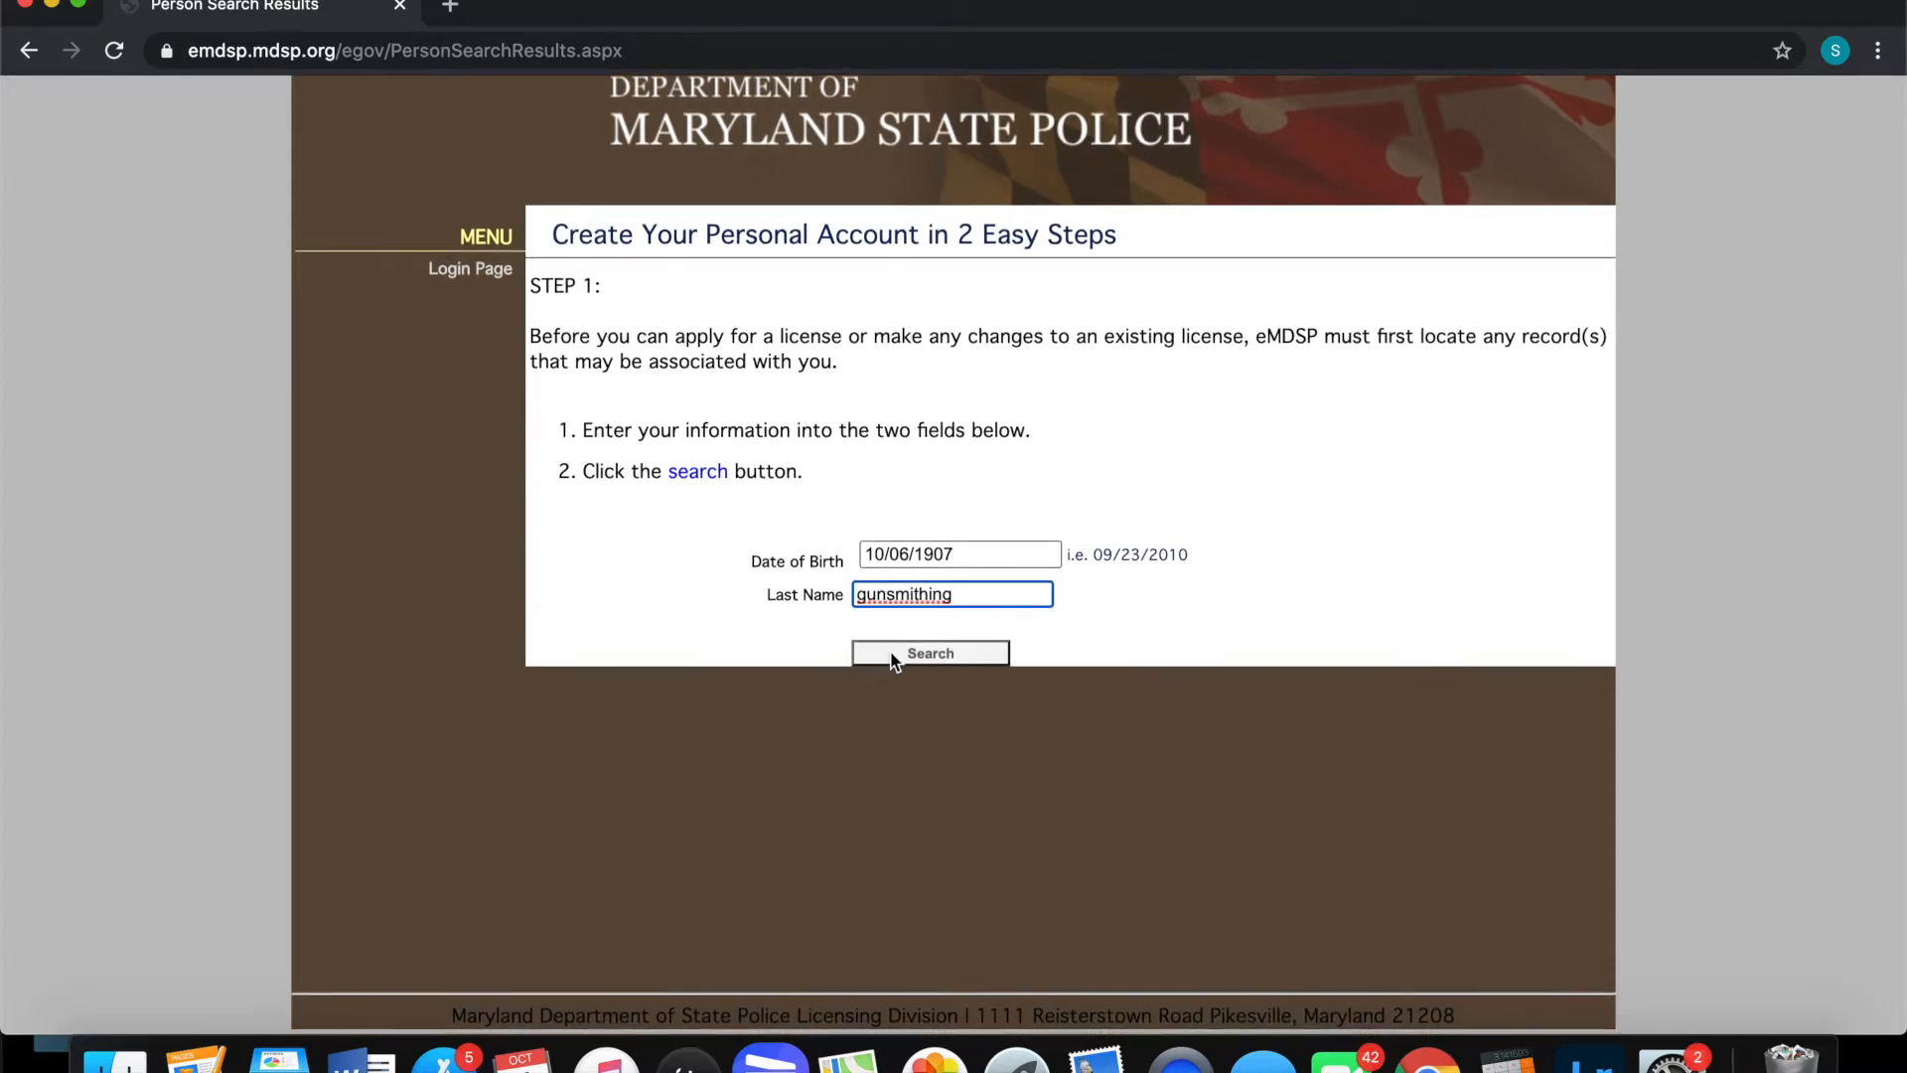
left_click(892, 653)
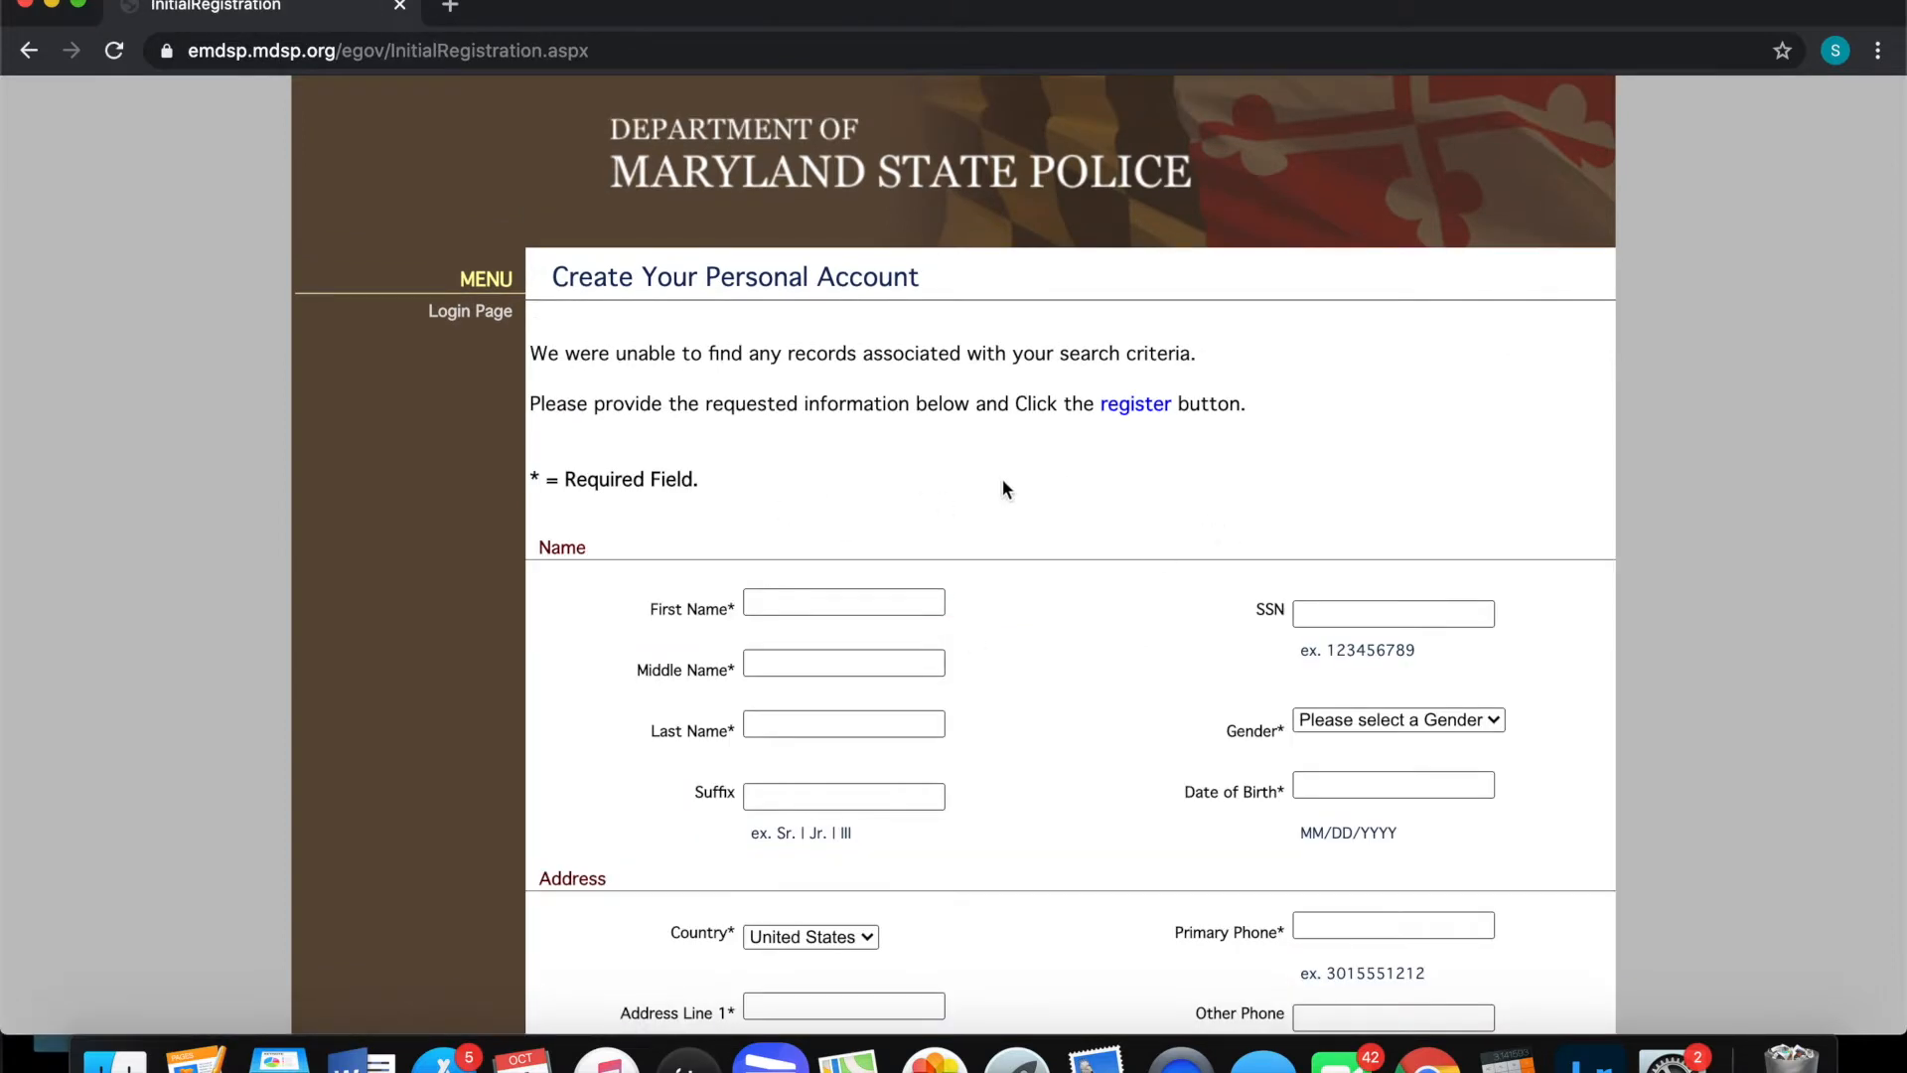
Enter the applicant's first, middle and last names on the registration form
scroll(979, 482, "down", 1)
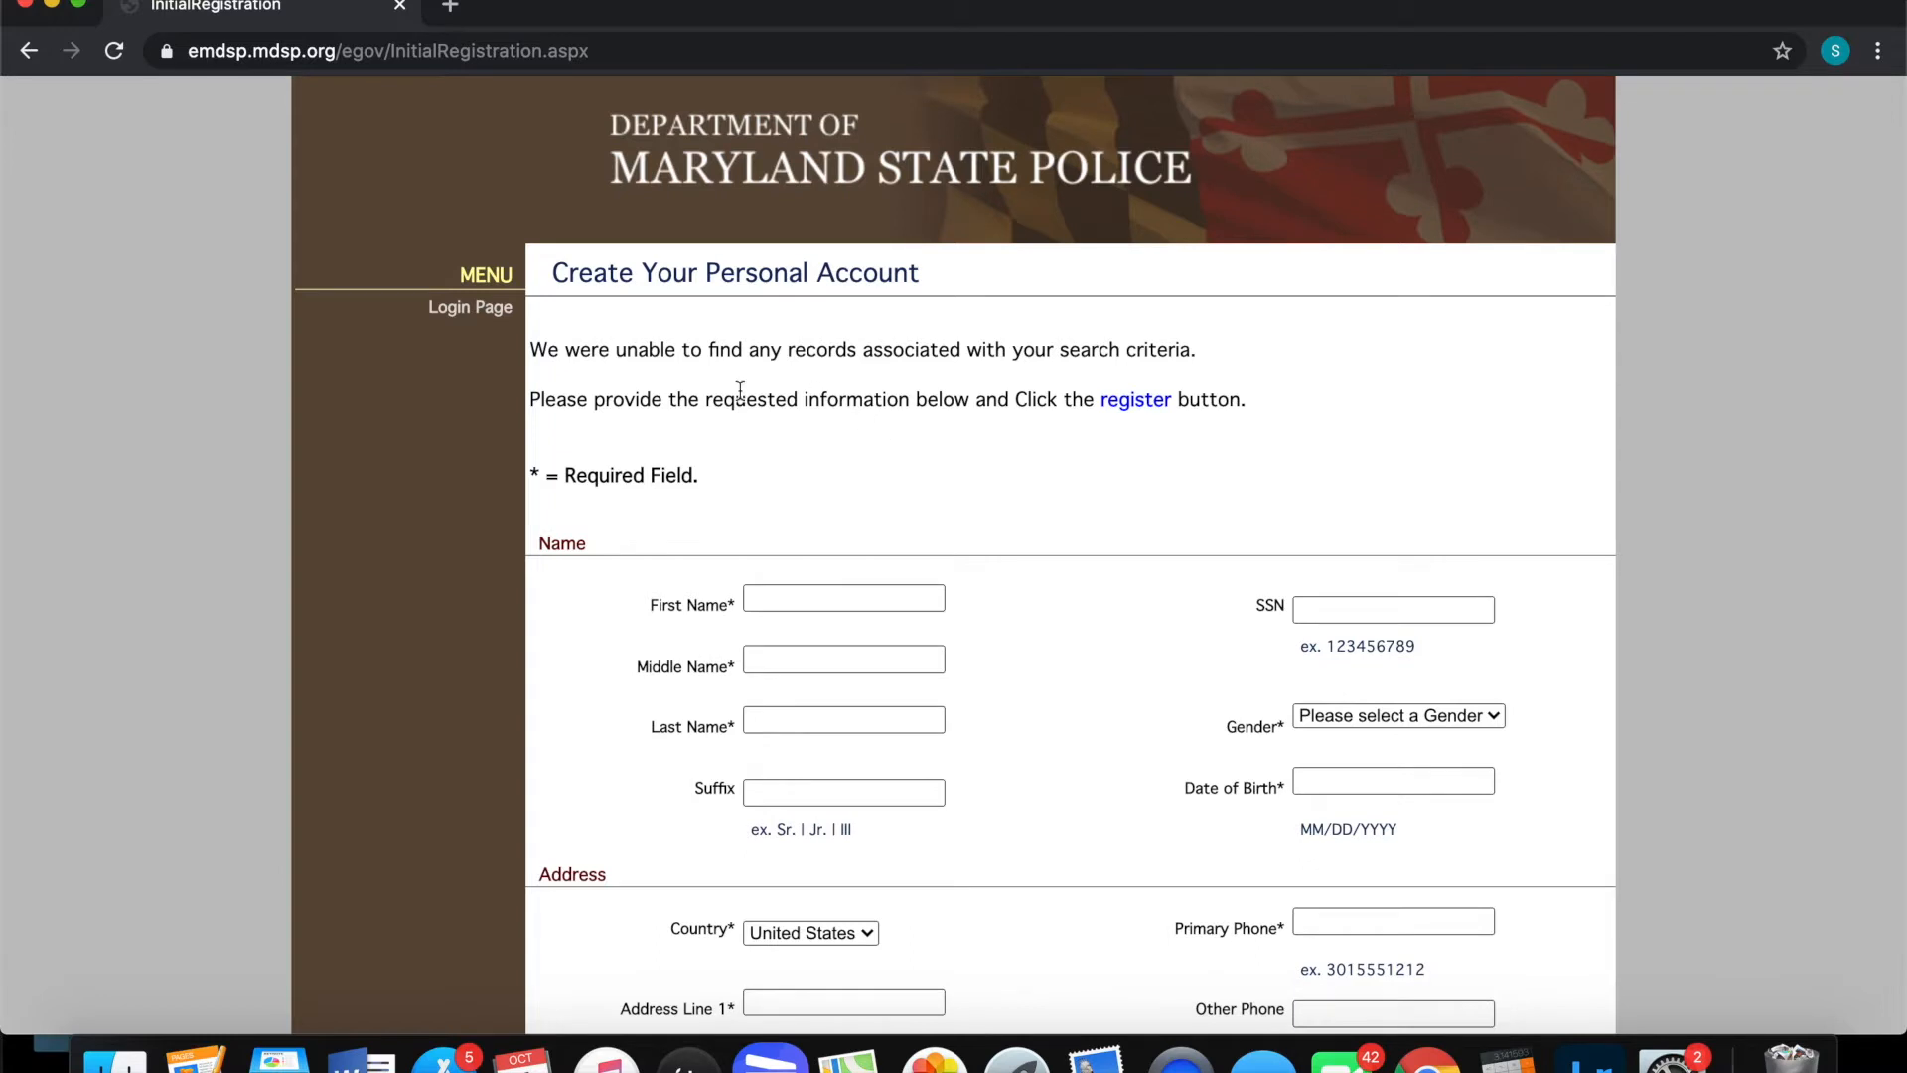
left_click_drag(550, 282, 920, 276)
scroll(999, 491, "down", 1)
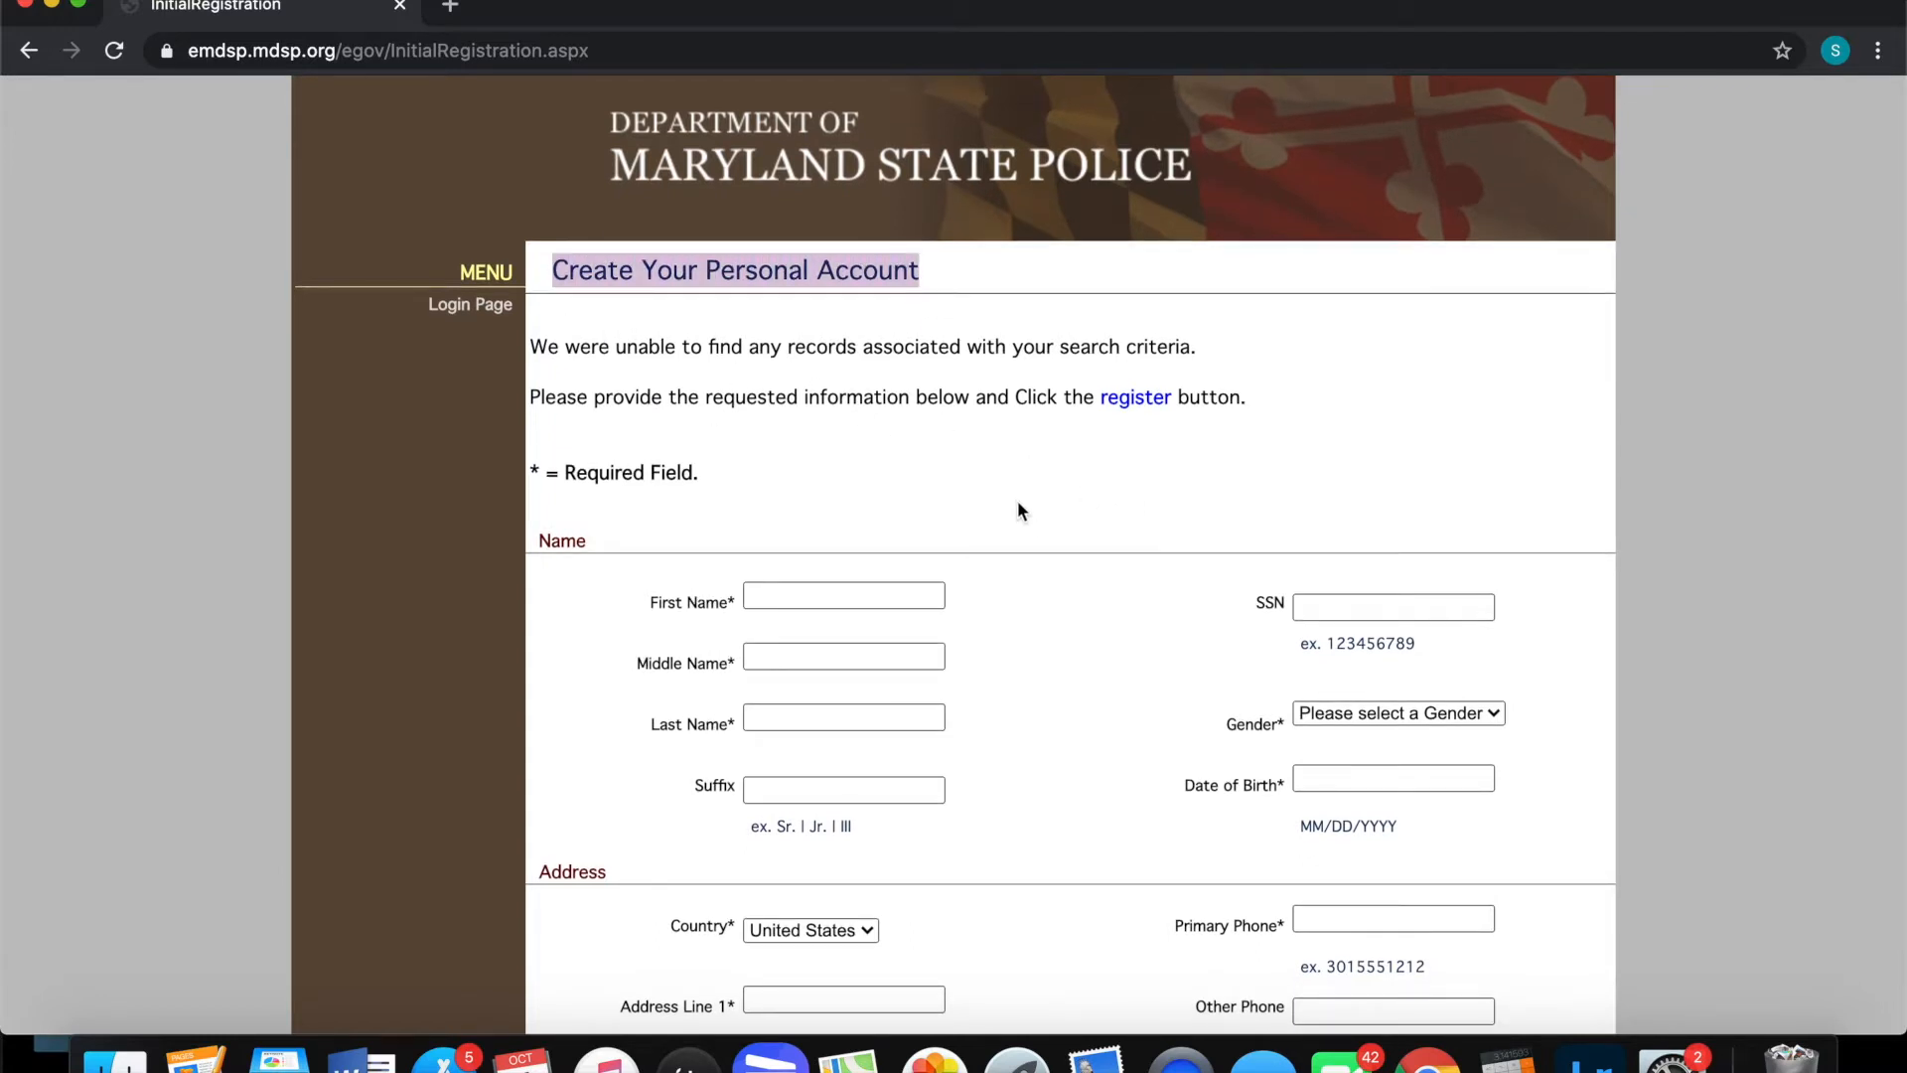
left_click(1018, 504)
scroll(1020, 510, "down", 5)
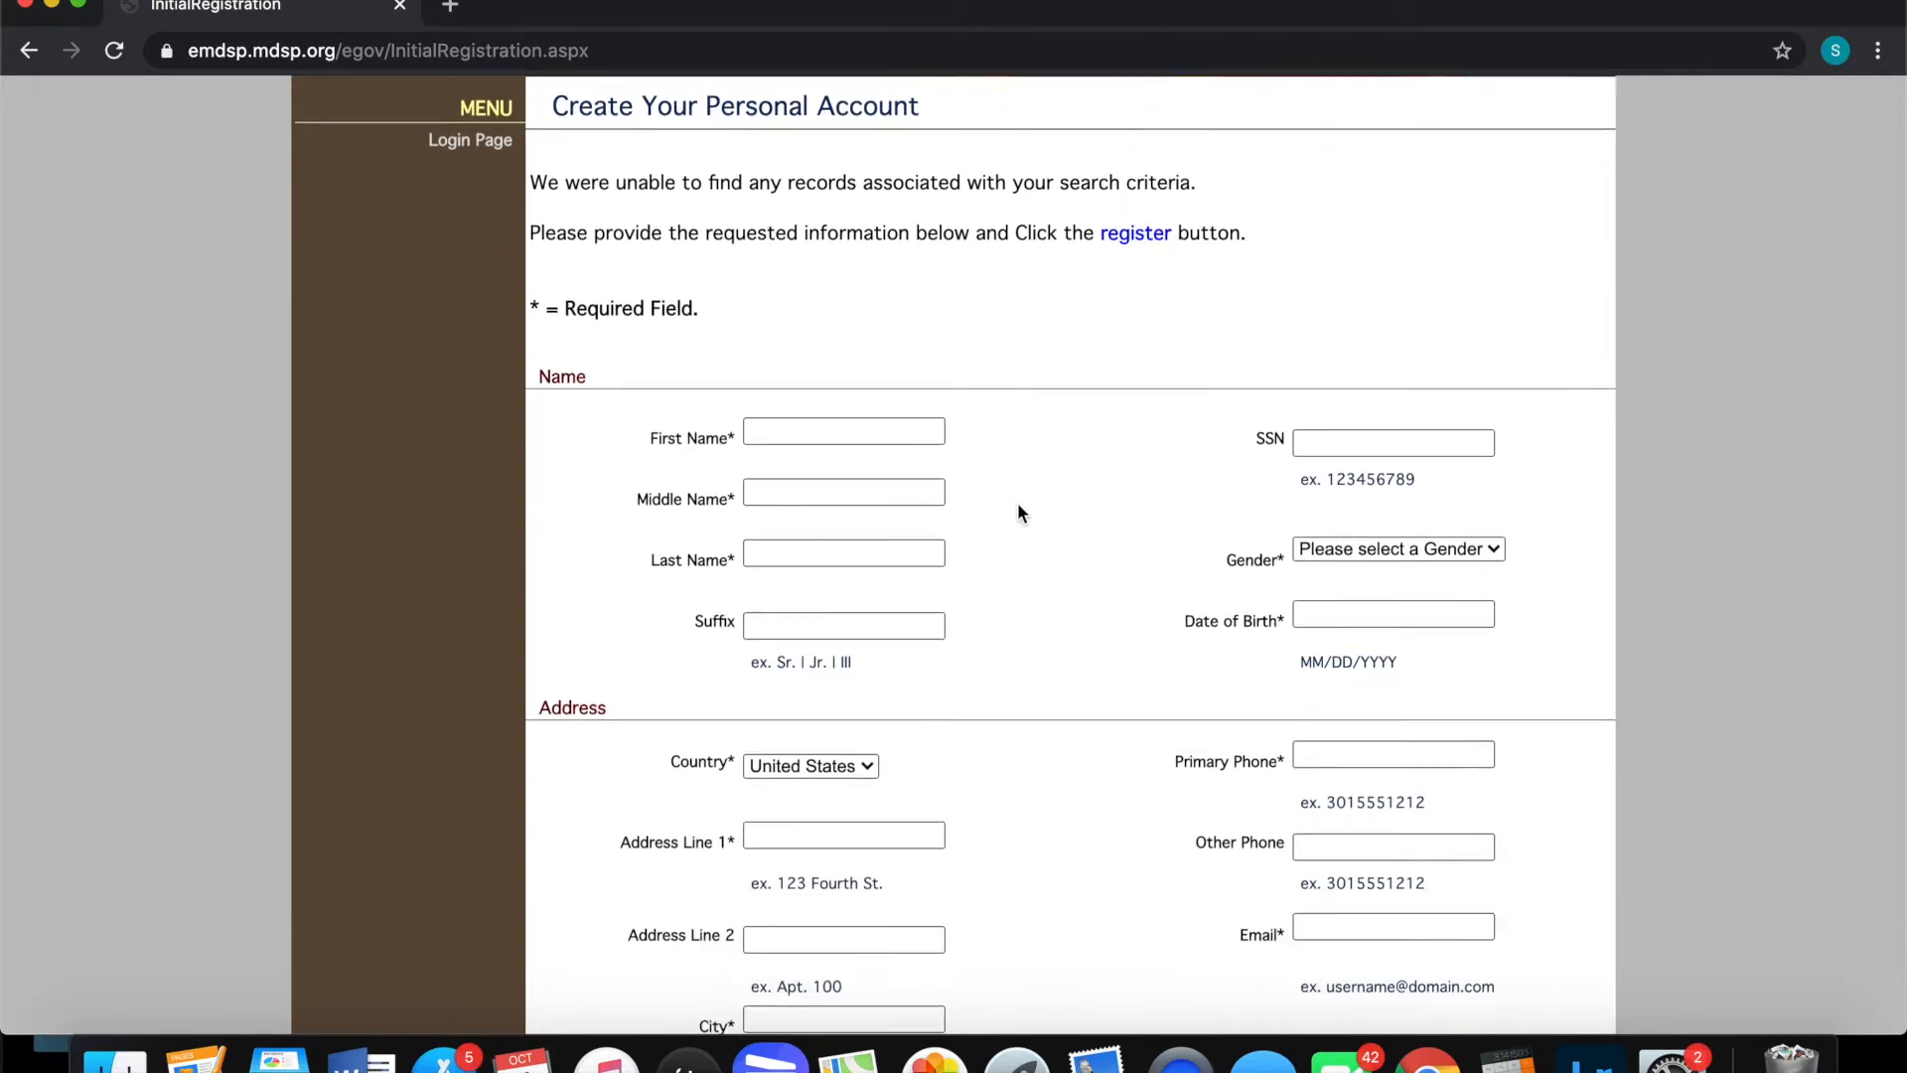
scroll(1018, 510, "down", 1)
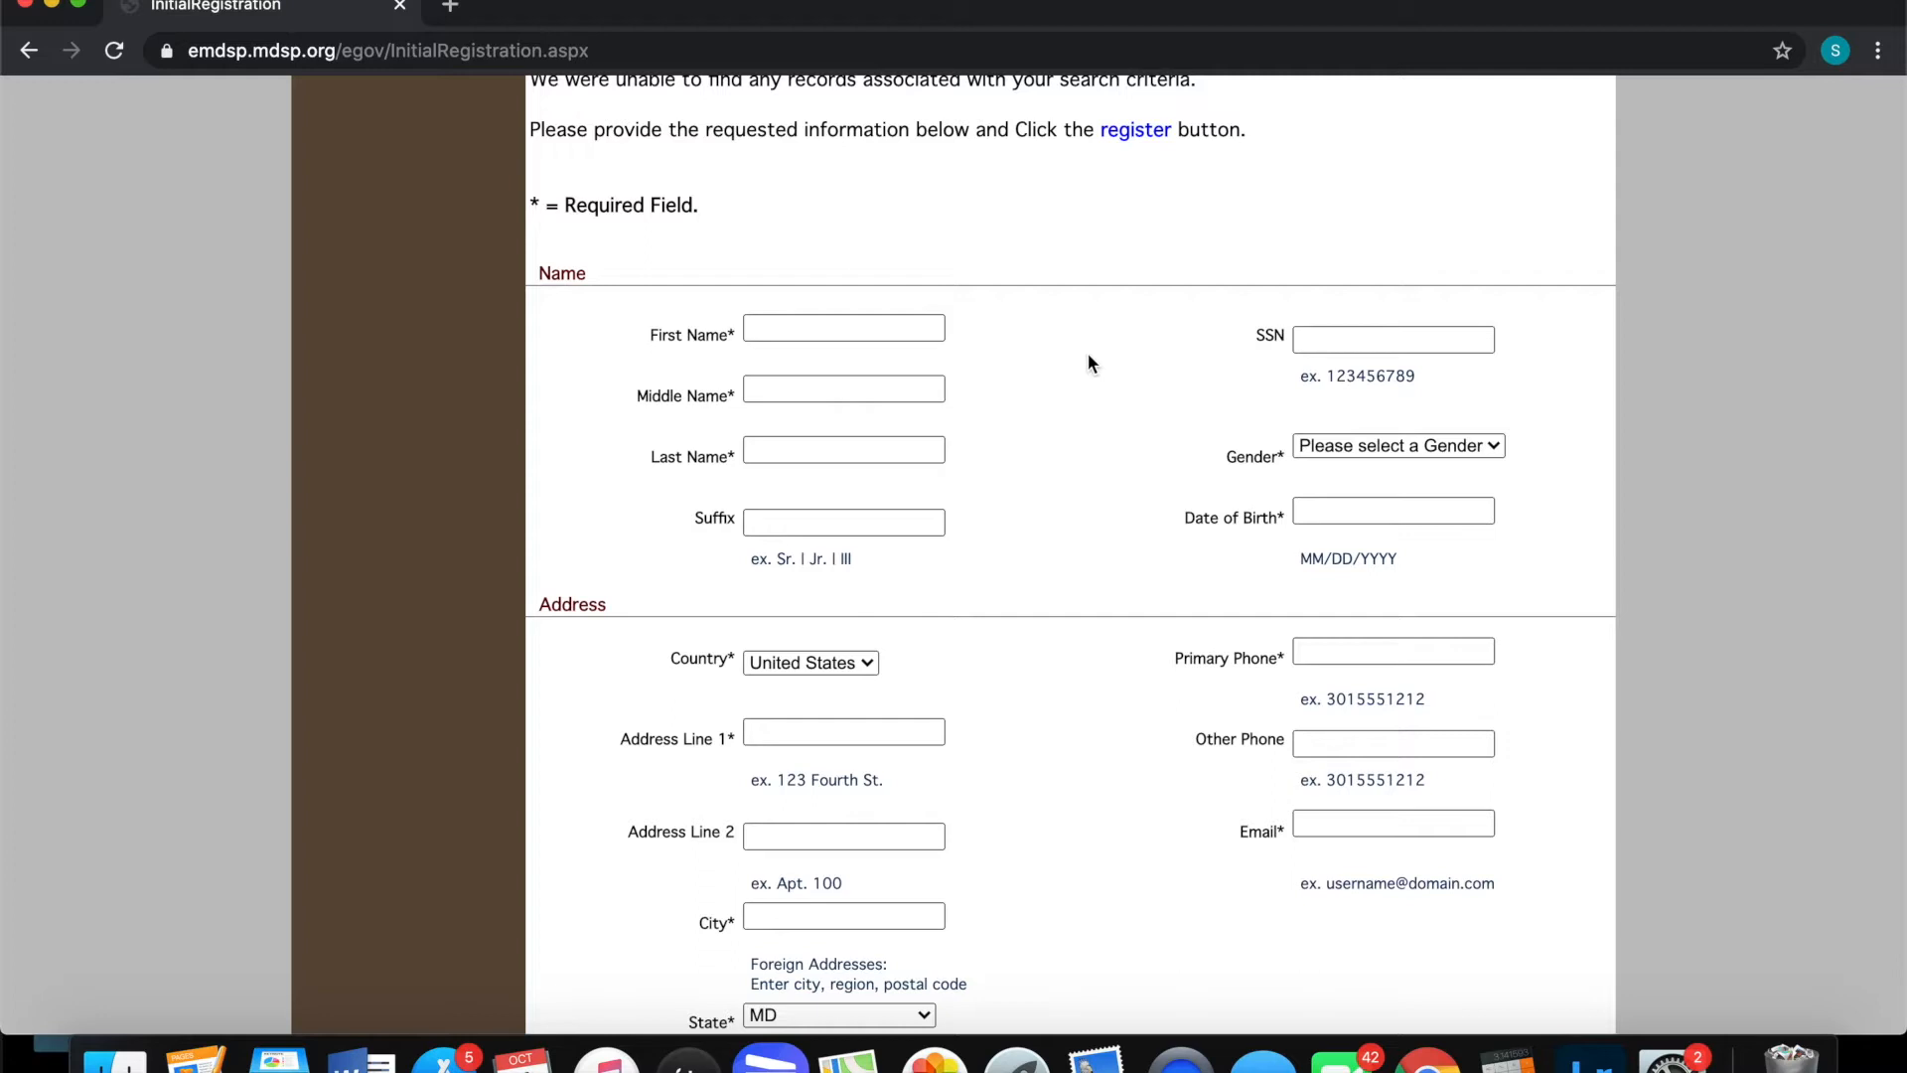
left_click(844, 330)
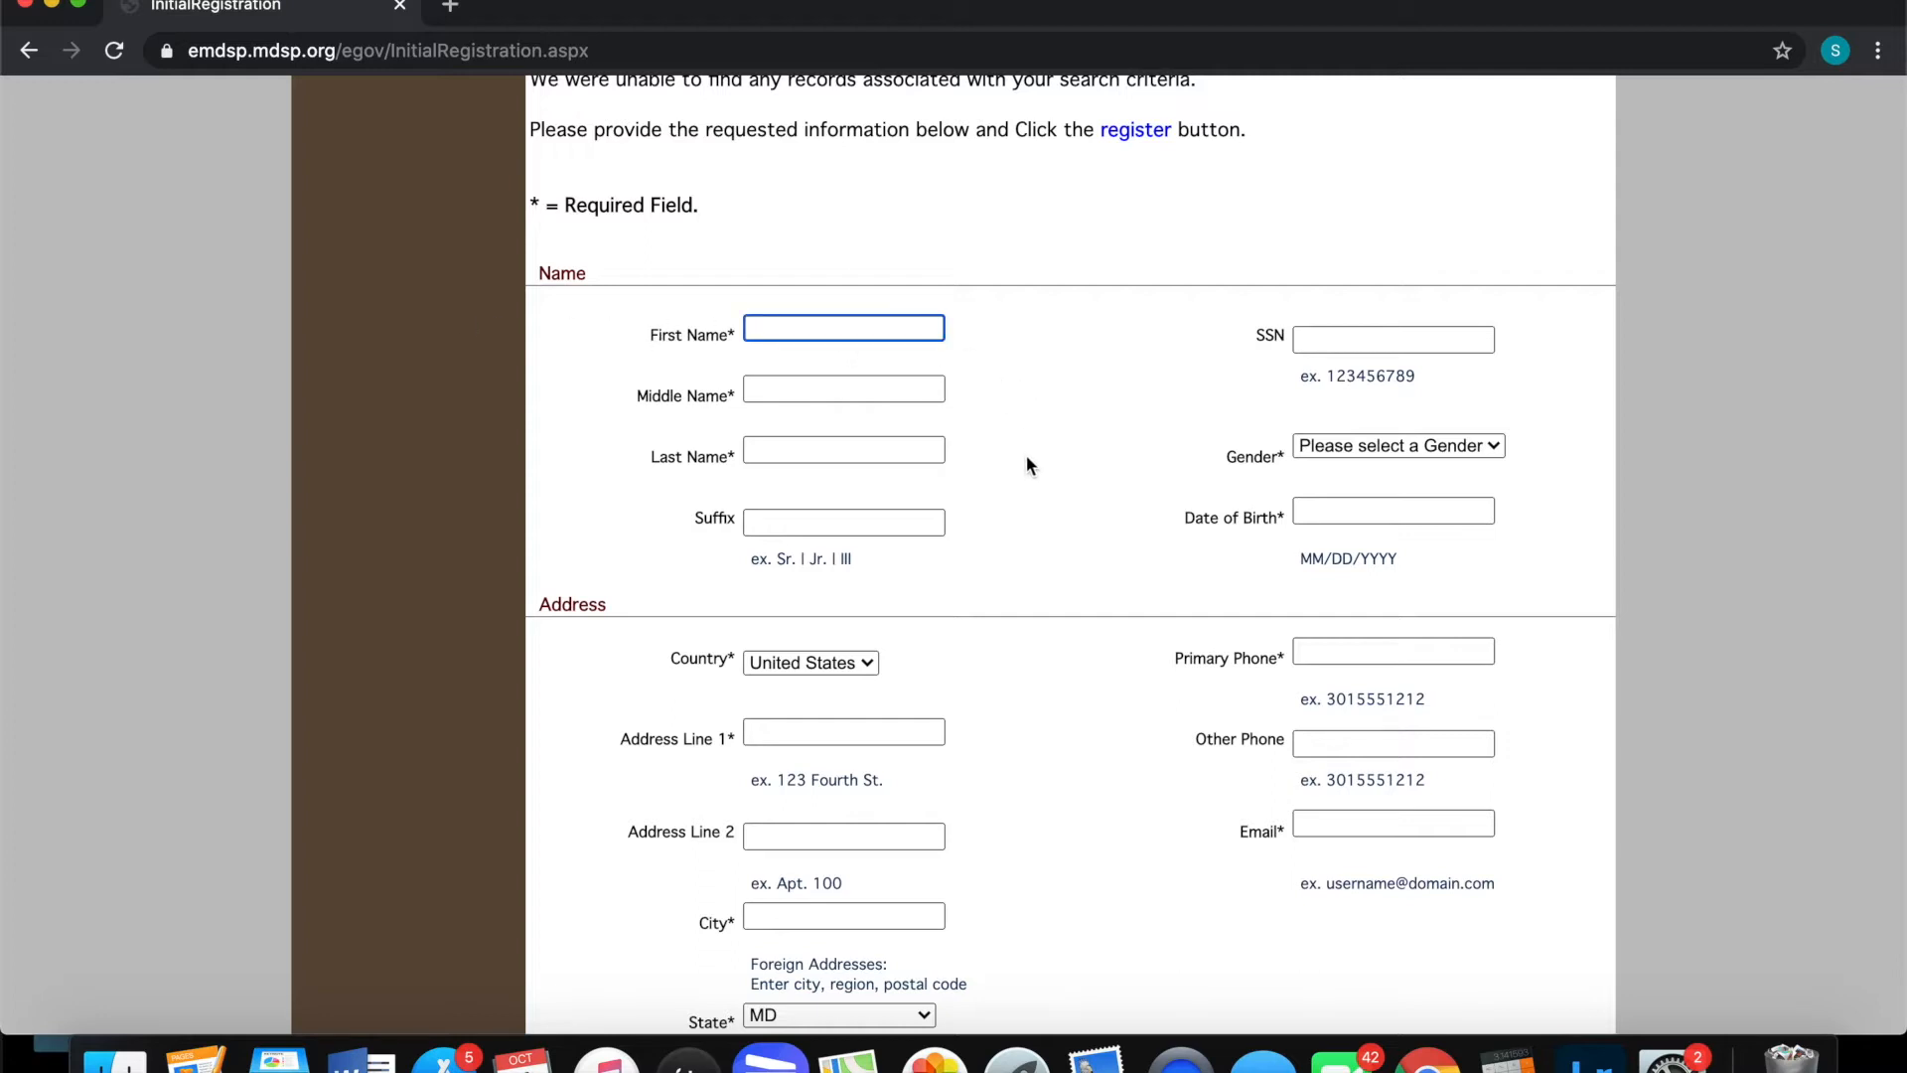
type("hafers")
left_click(931, 389)
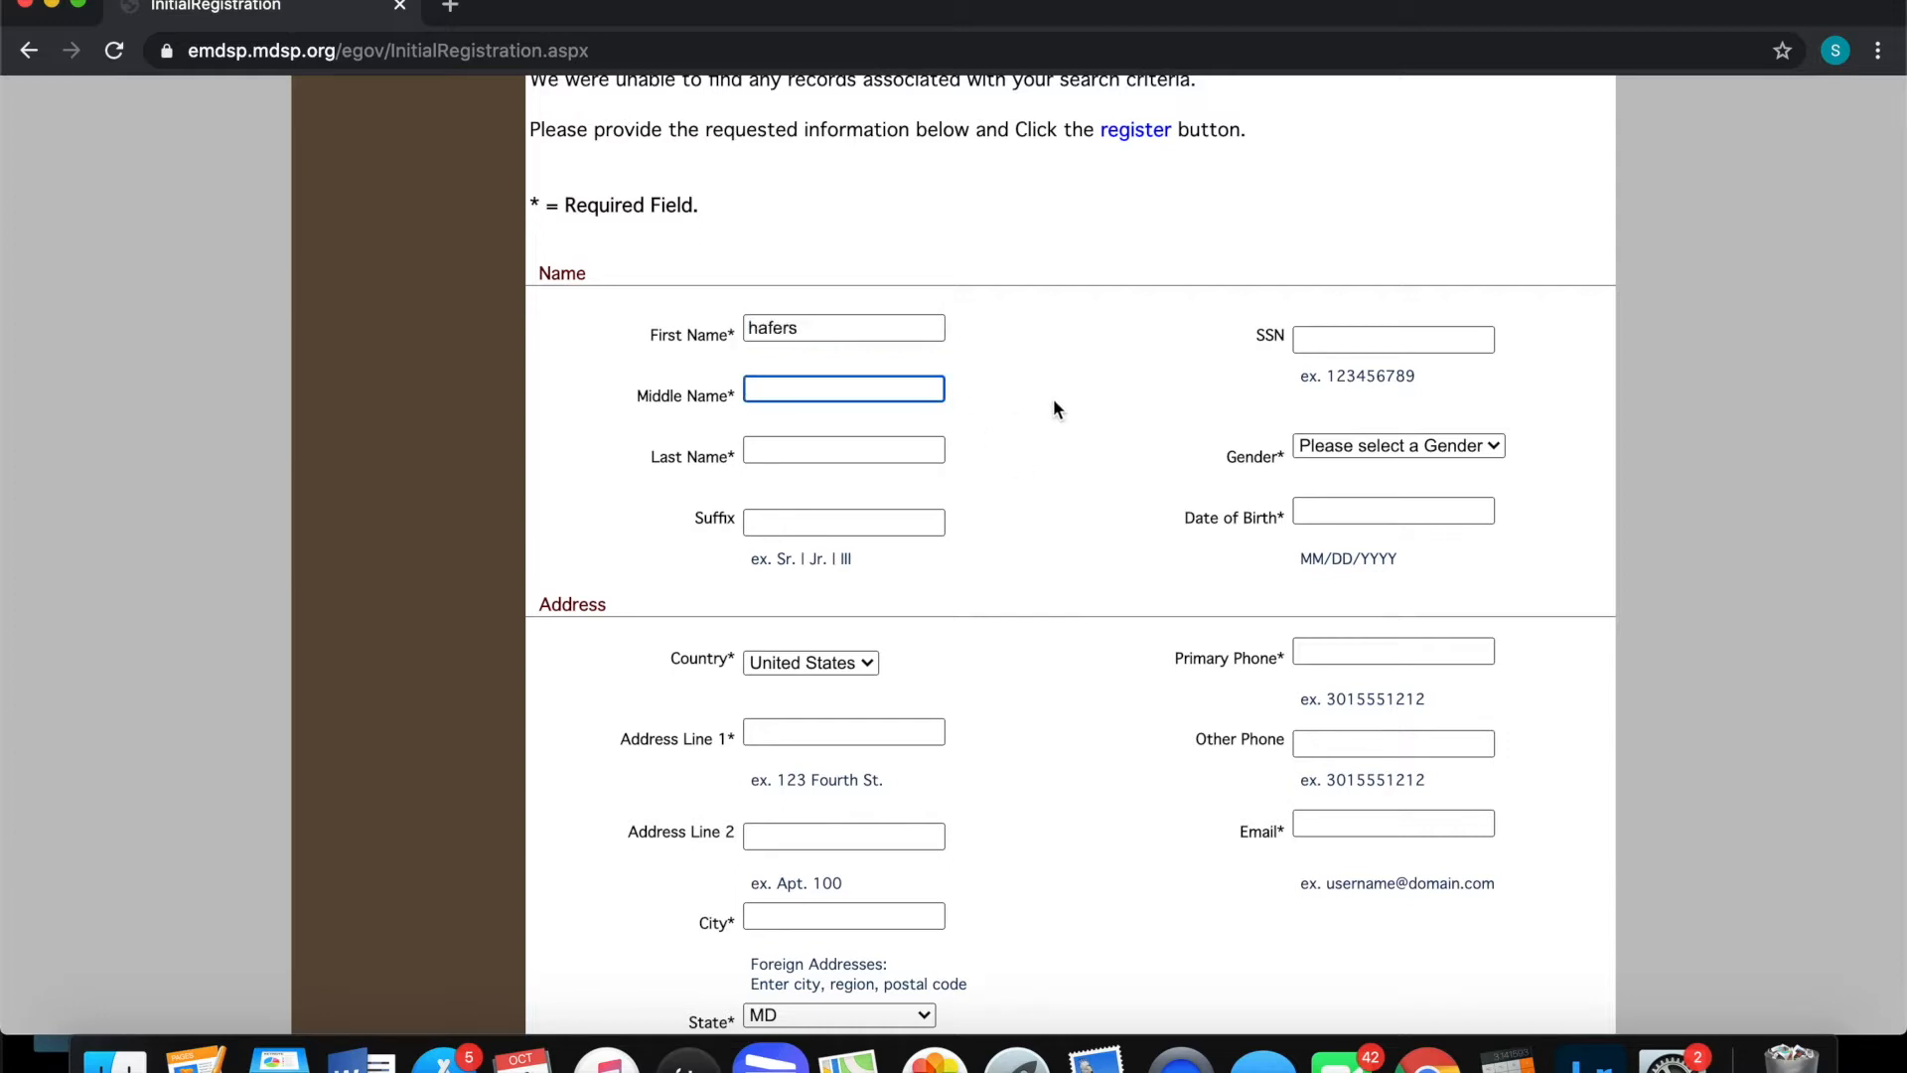
type("guns")
key("BackSpace")
key("BackSpace")
key("BackSpace")
key("BackSpace")
type("nmn")
key("Tab")
type("g")
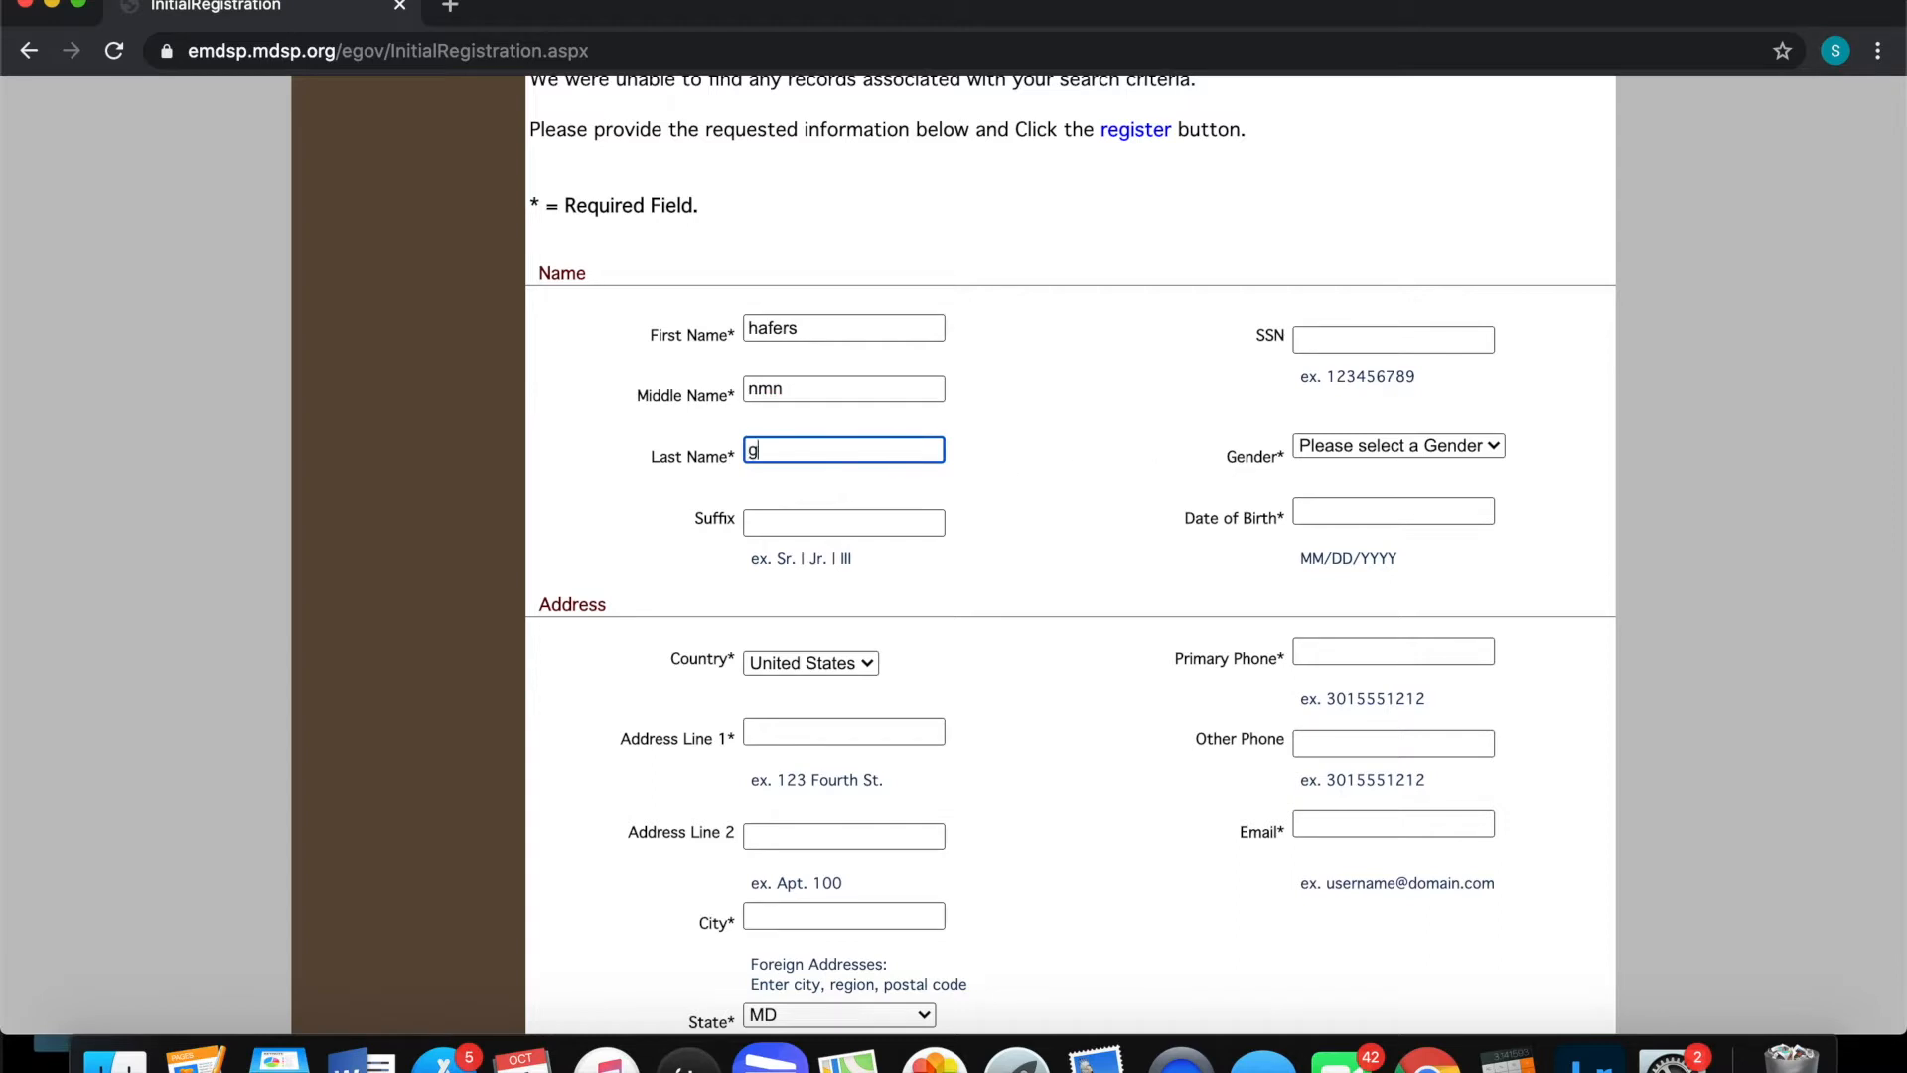
type("unsmithing")
Set gender to Male and enter the applicant's date of birth
left_click(1339, 451)
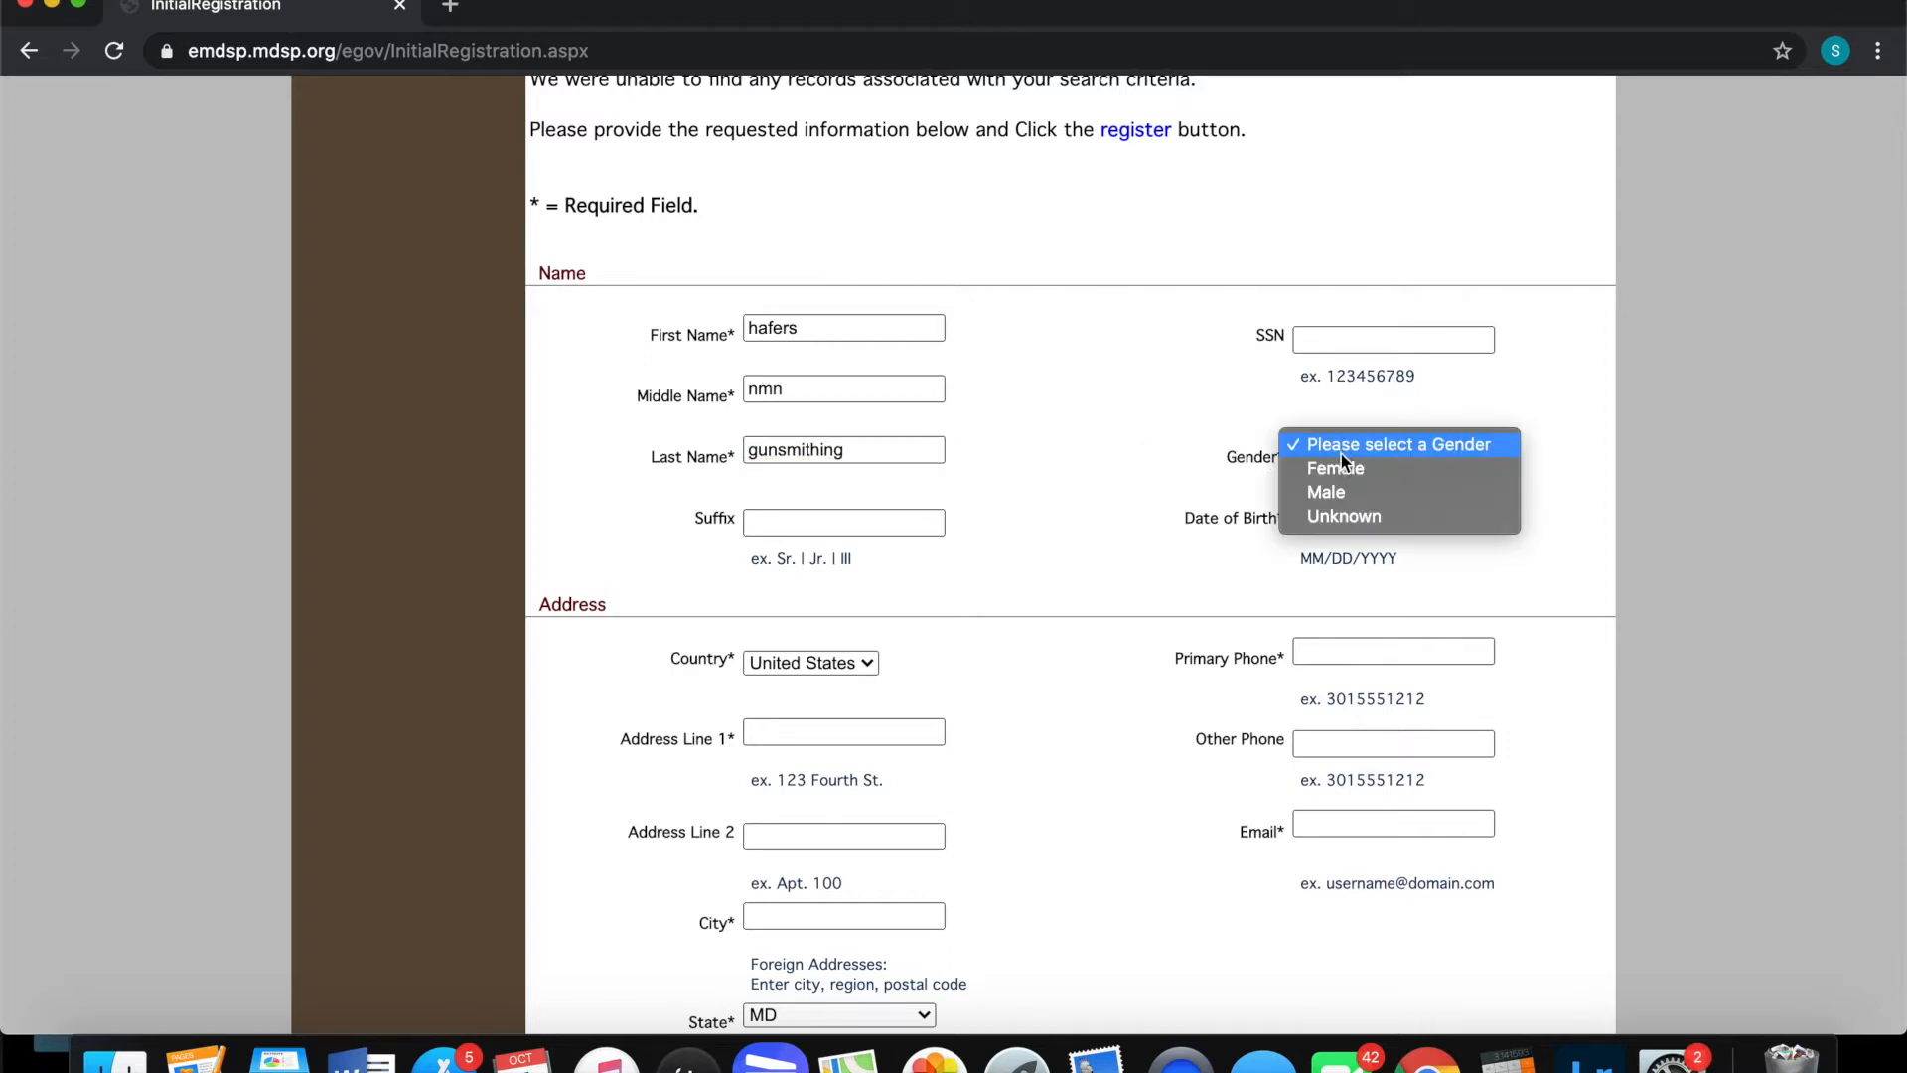
left_click(1355, 491)
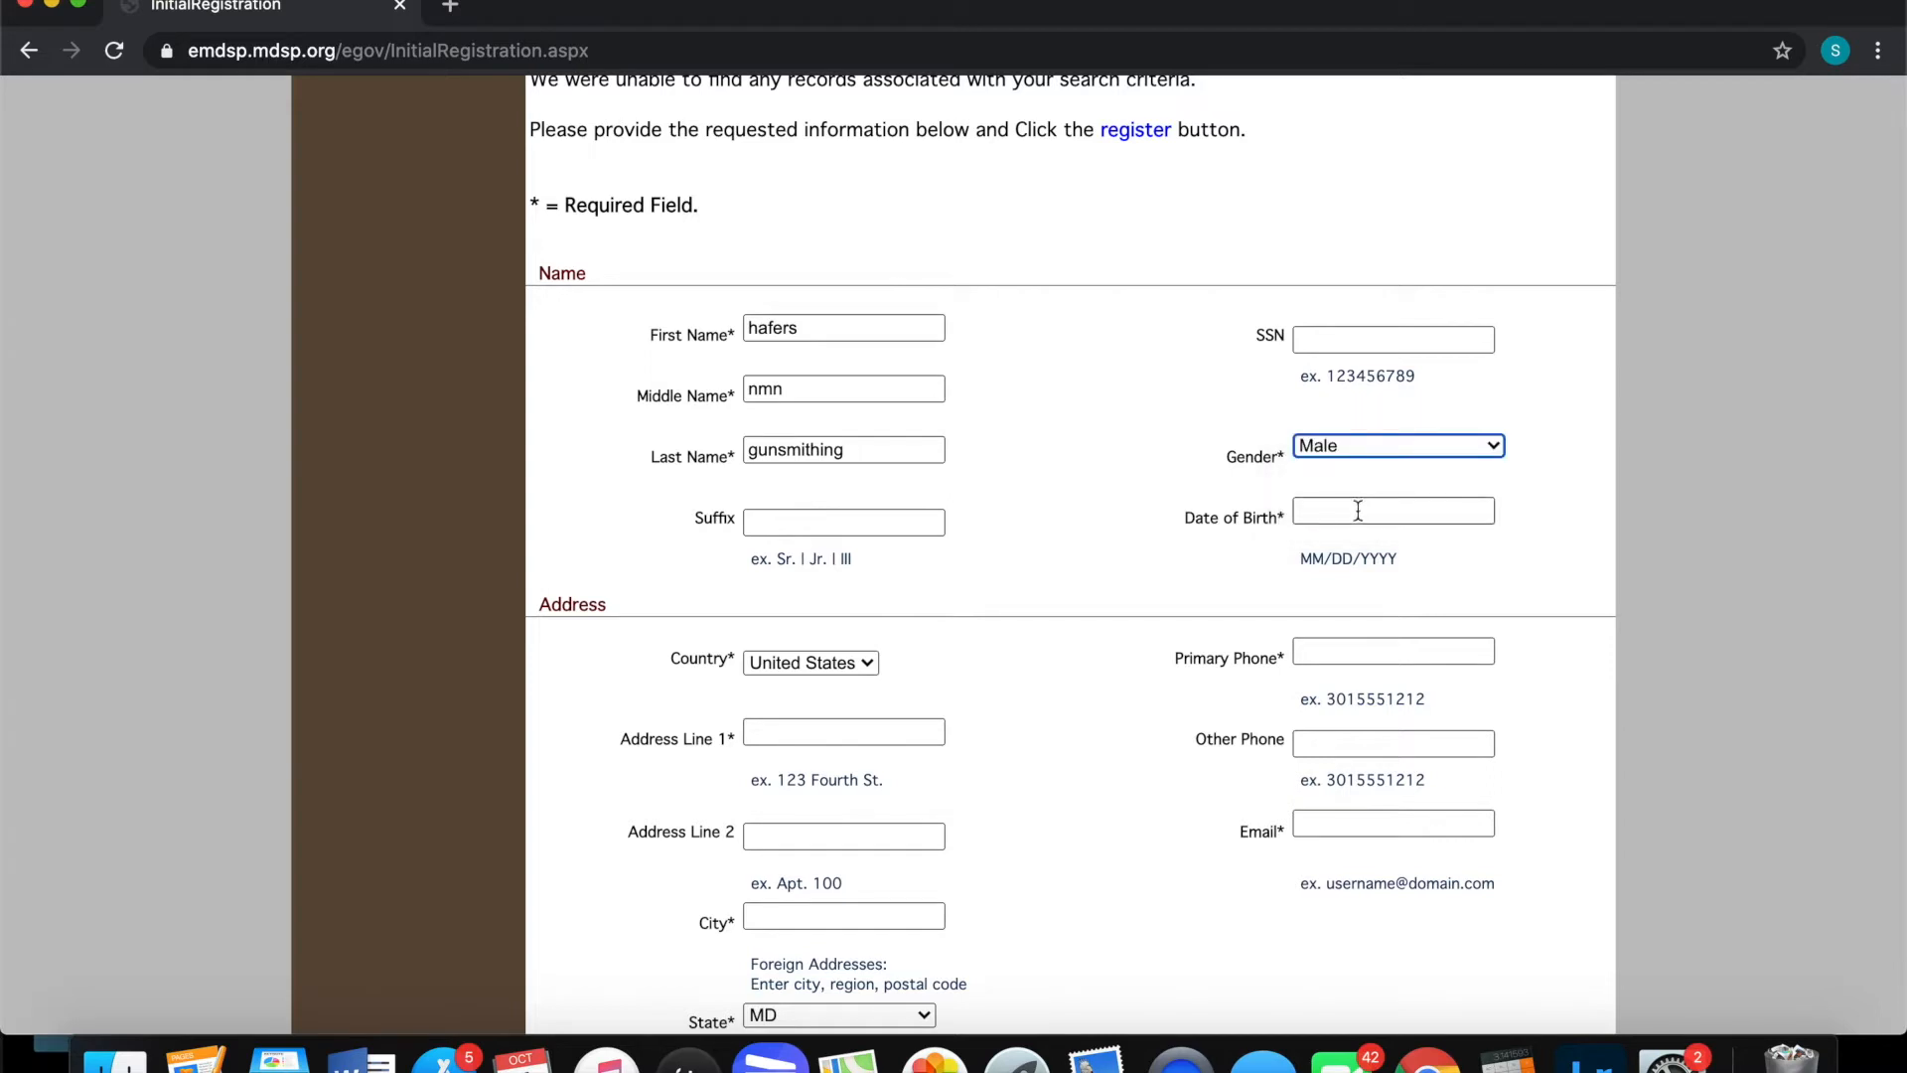
left_click(1358, 511)
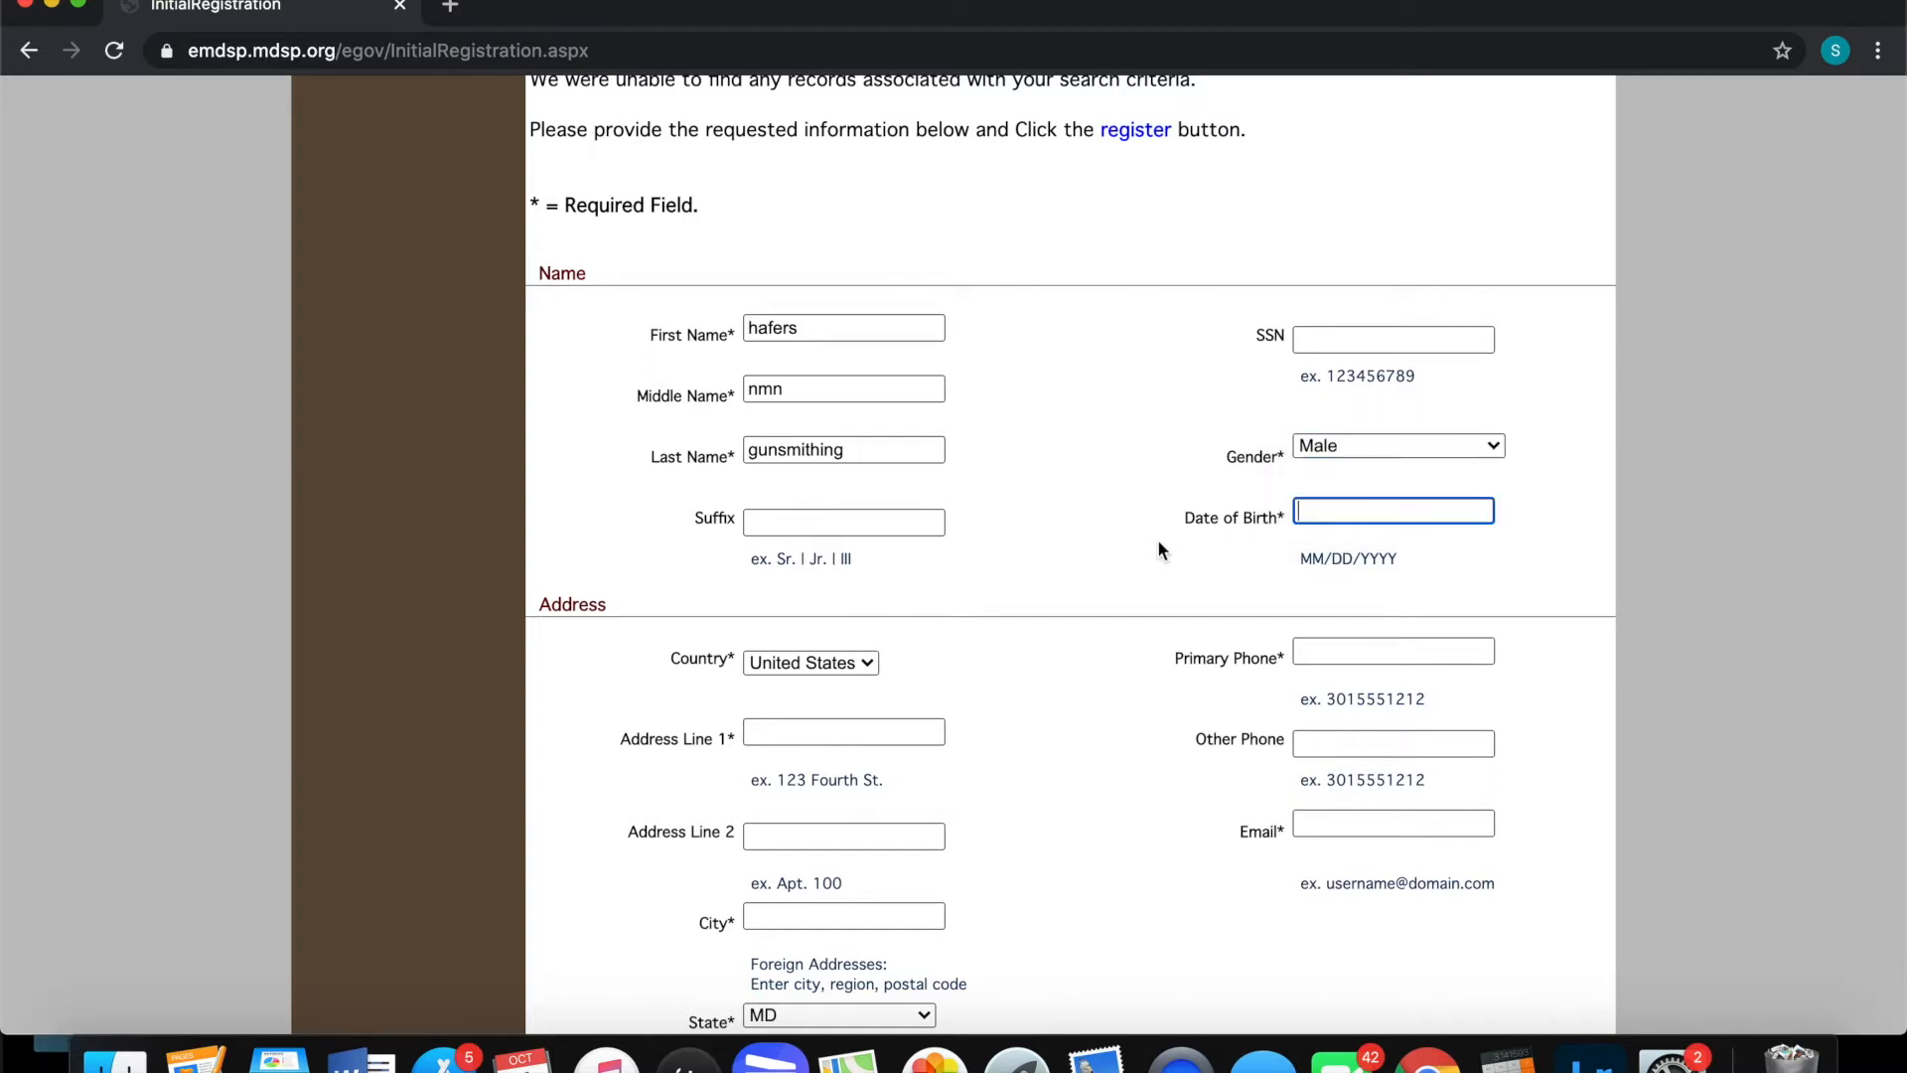
type("10/")
type("06/1907")
scroll(1161, 693, "down", 5)
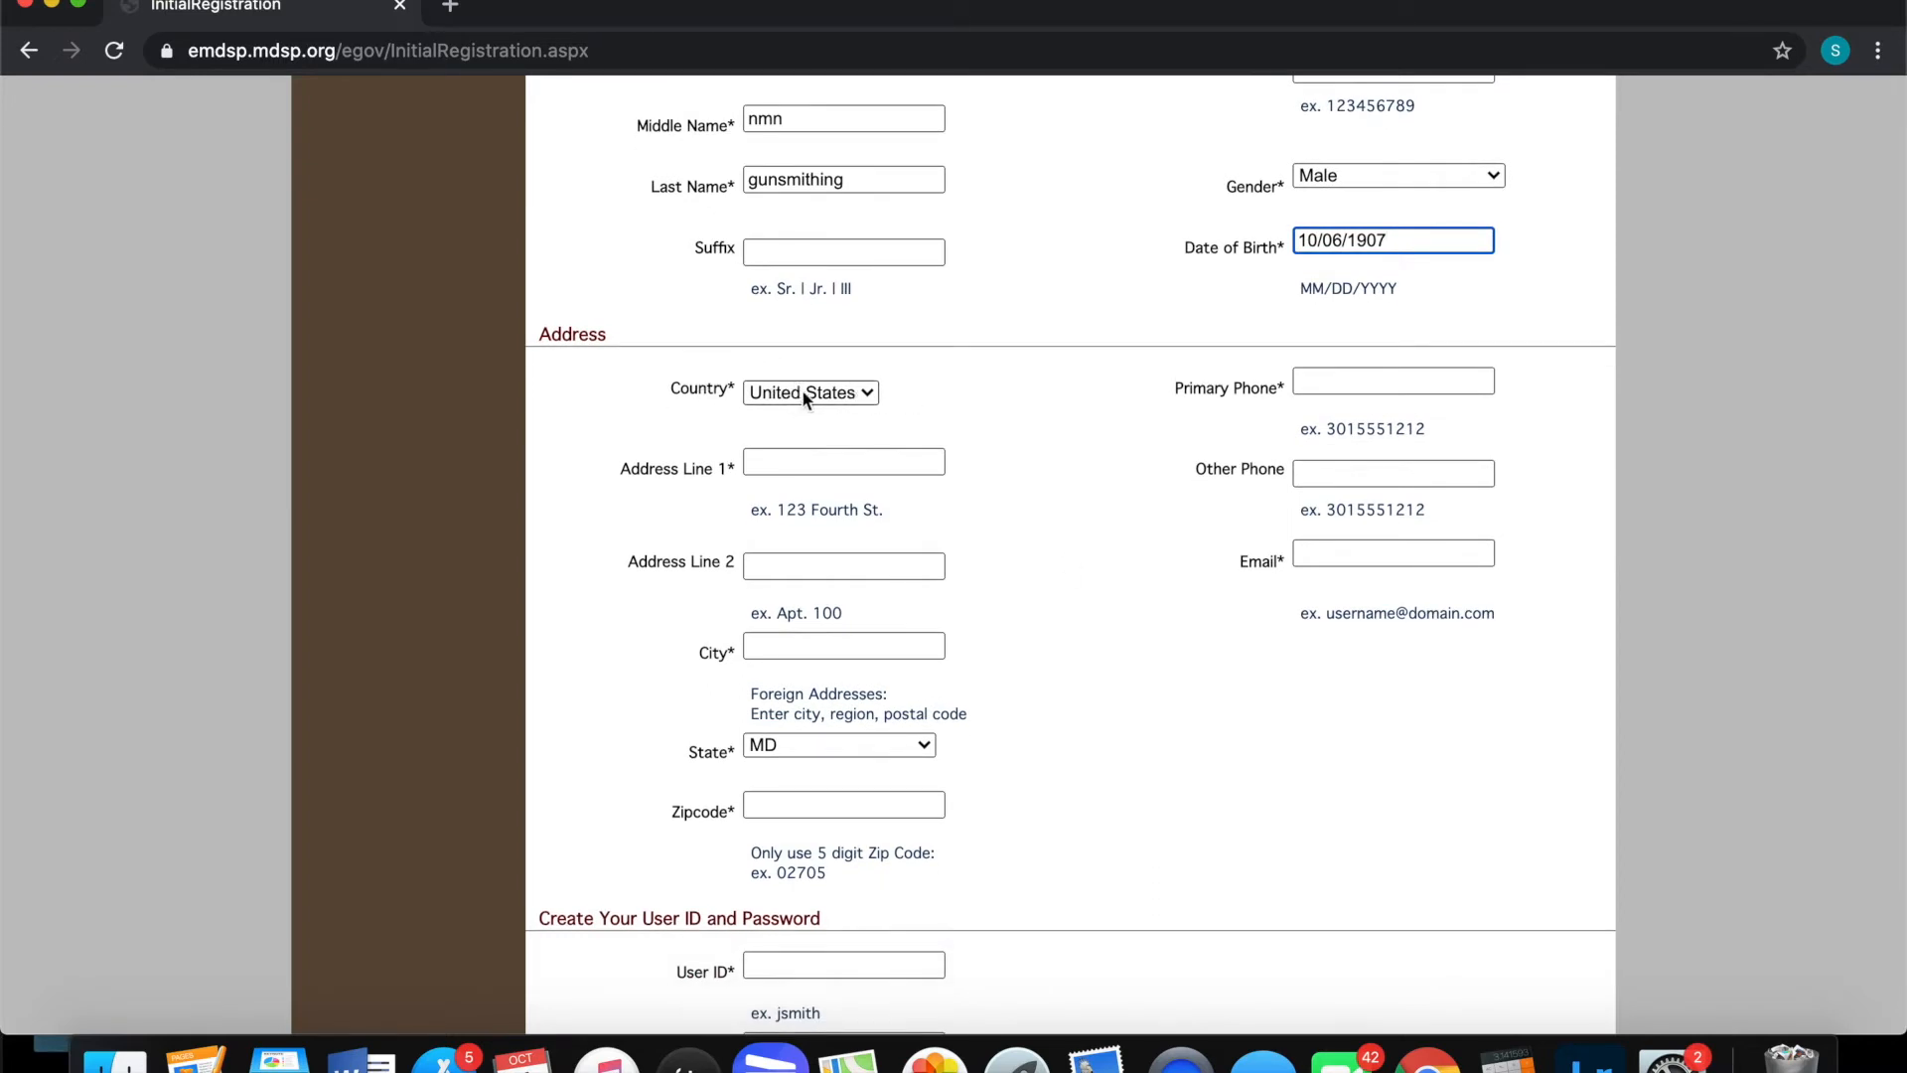
Enter the primary phone number and the street address line
left_click(1347, 377)
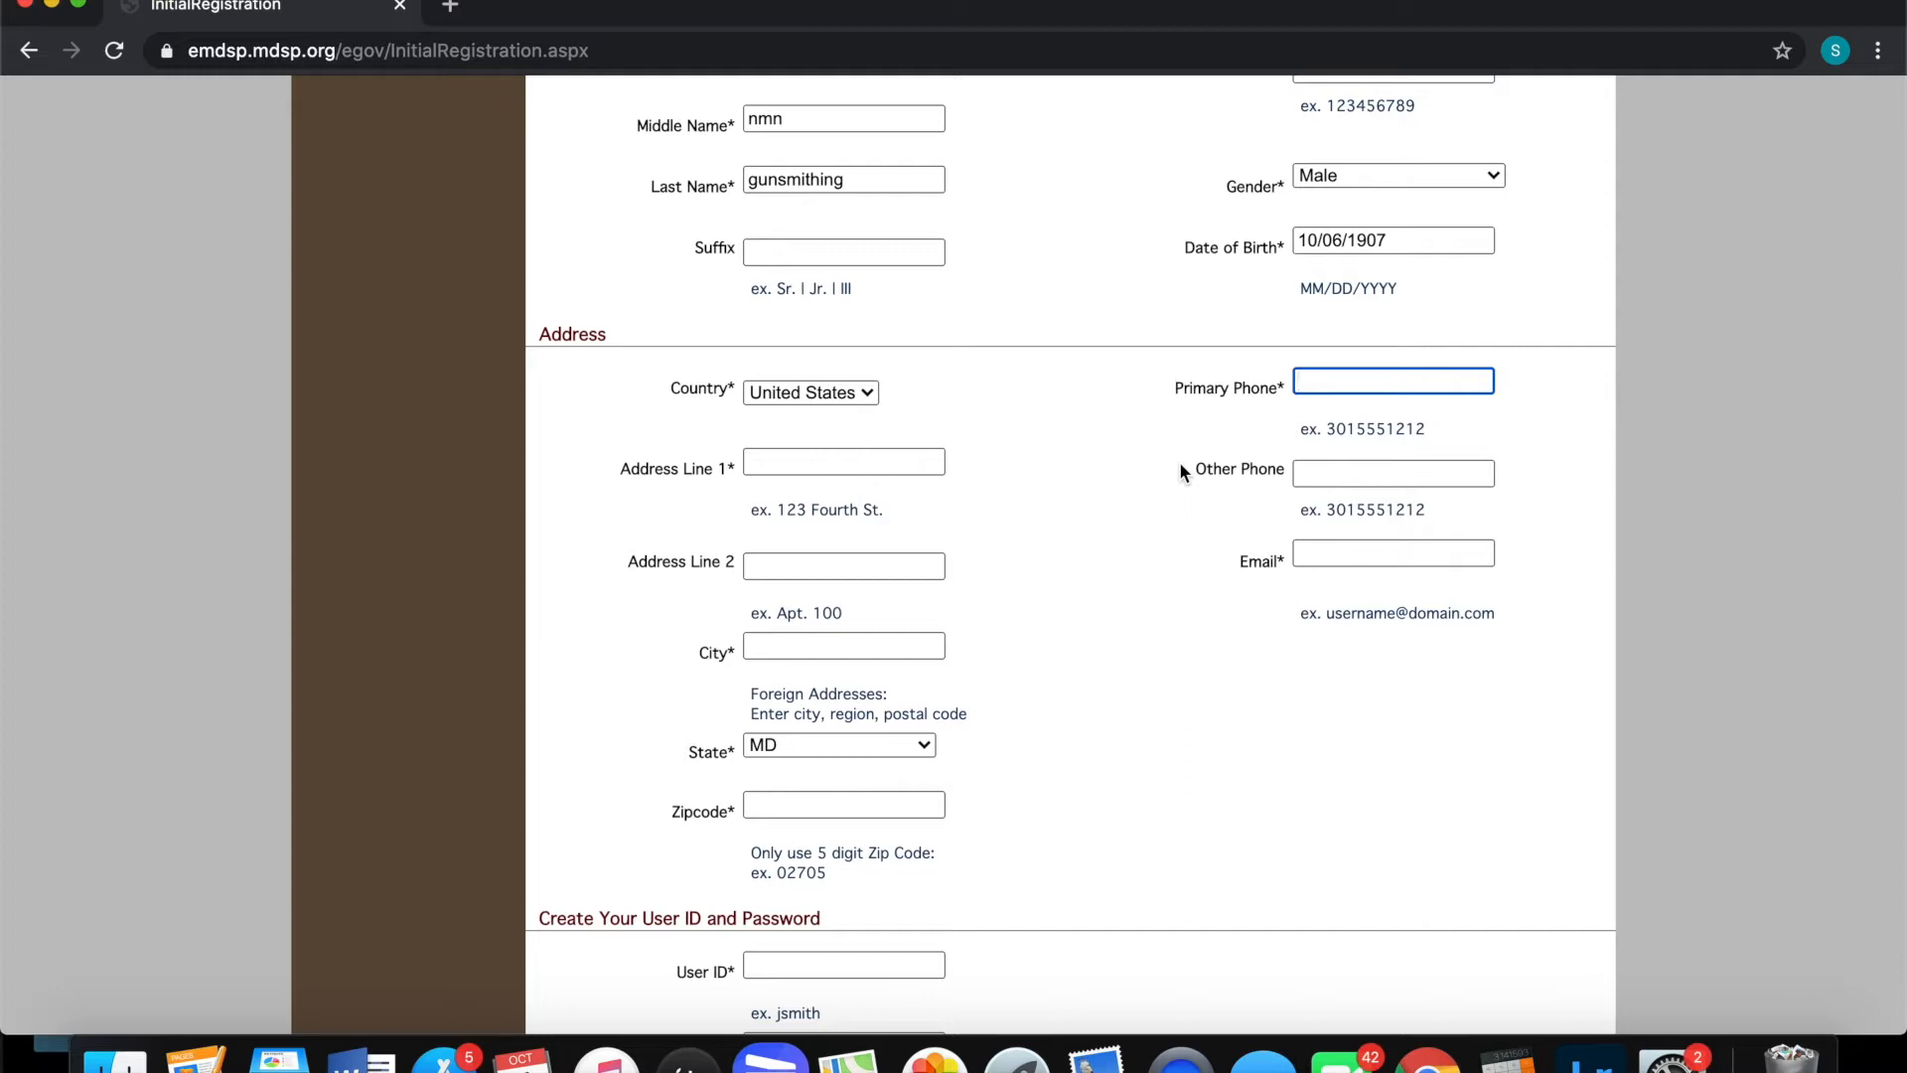
scroll(1016, 467, "down", 2)
left_click(864, 357)
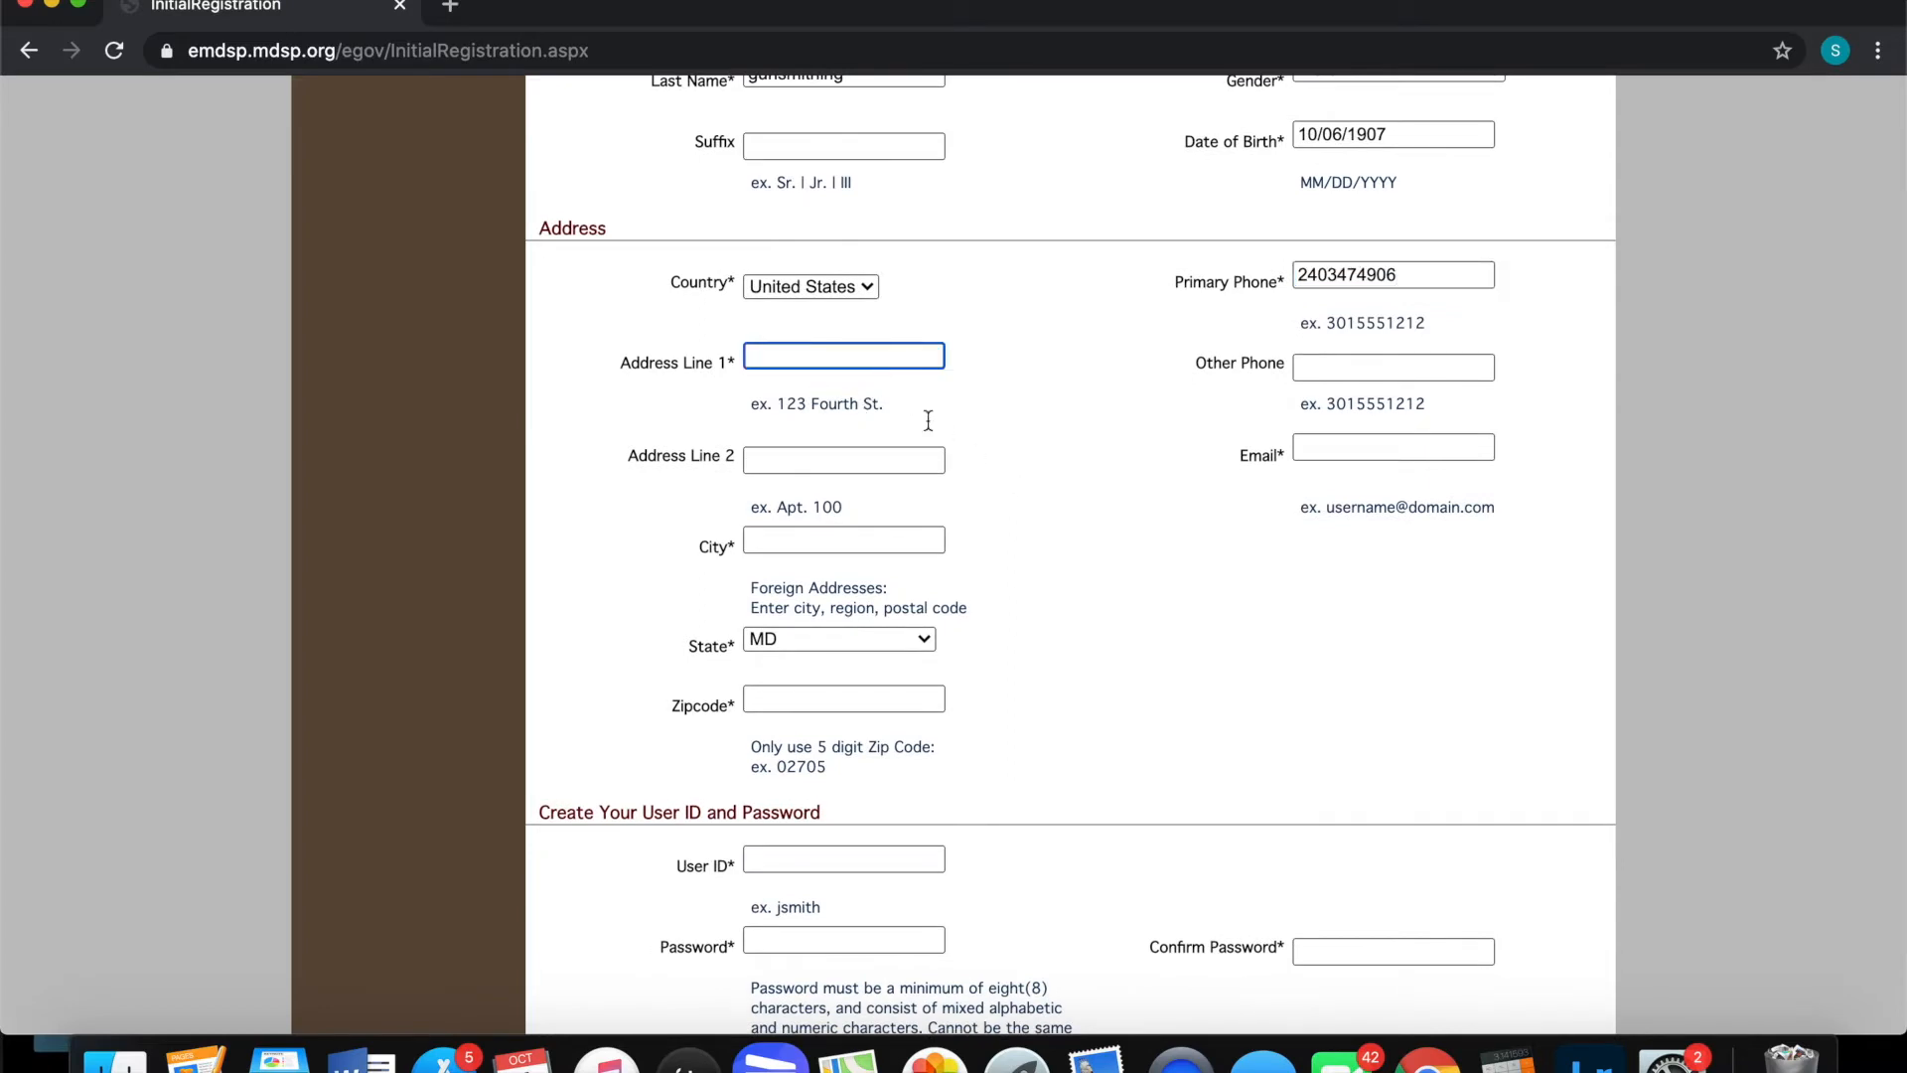
Fill in the city, ZIP code and contact e-mail address
left_click(856, 540)
type("hagerstown")
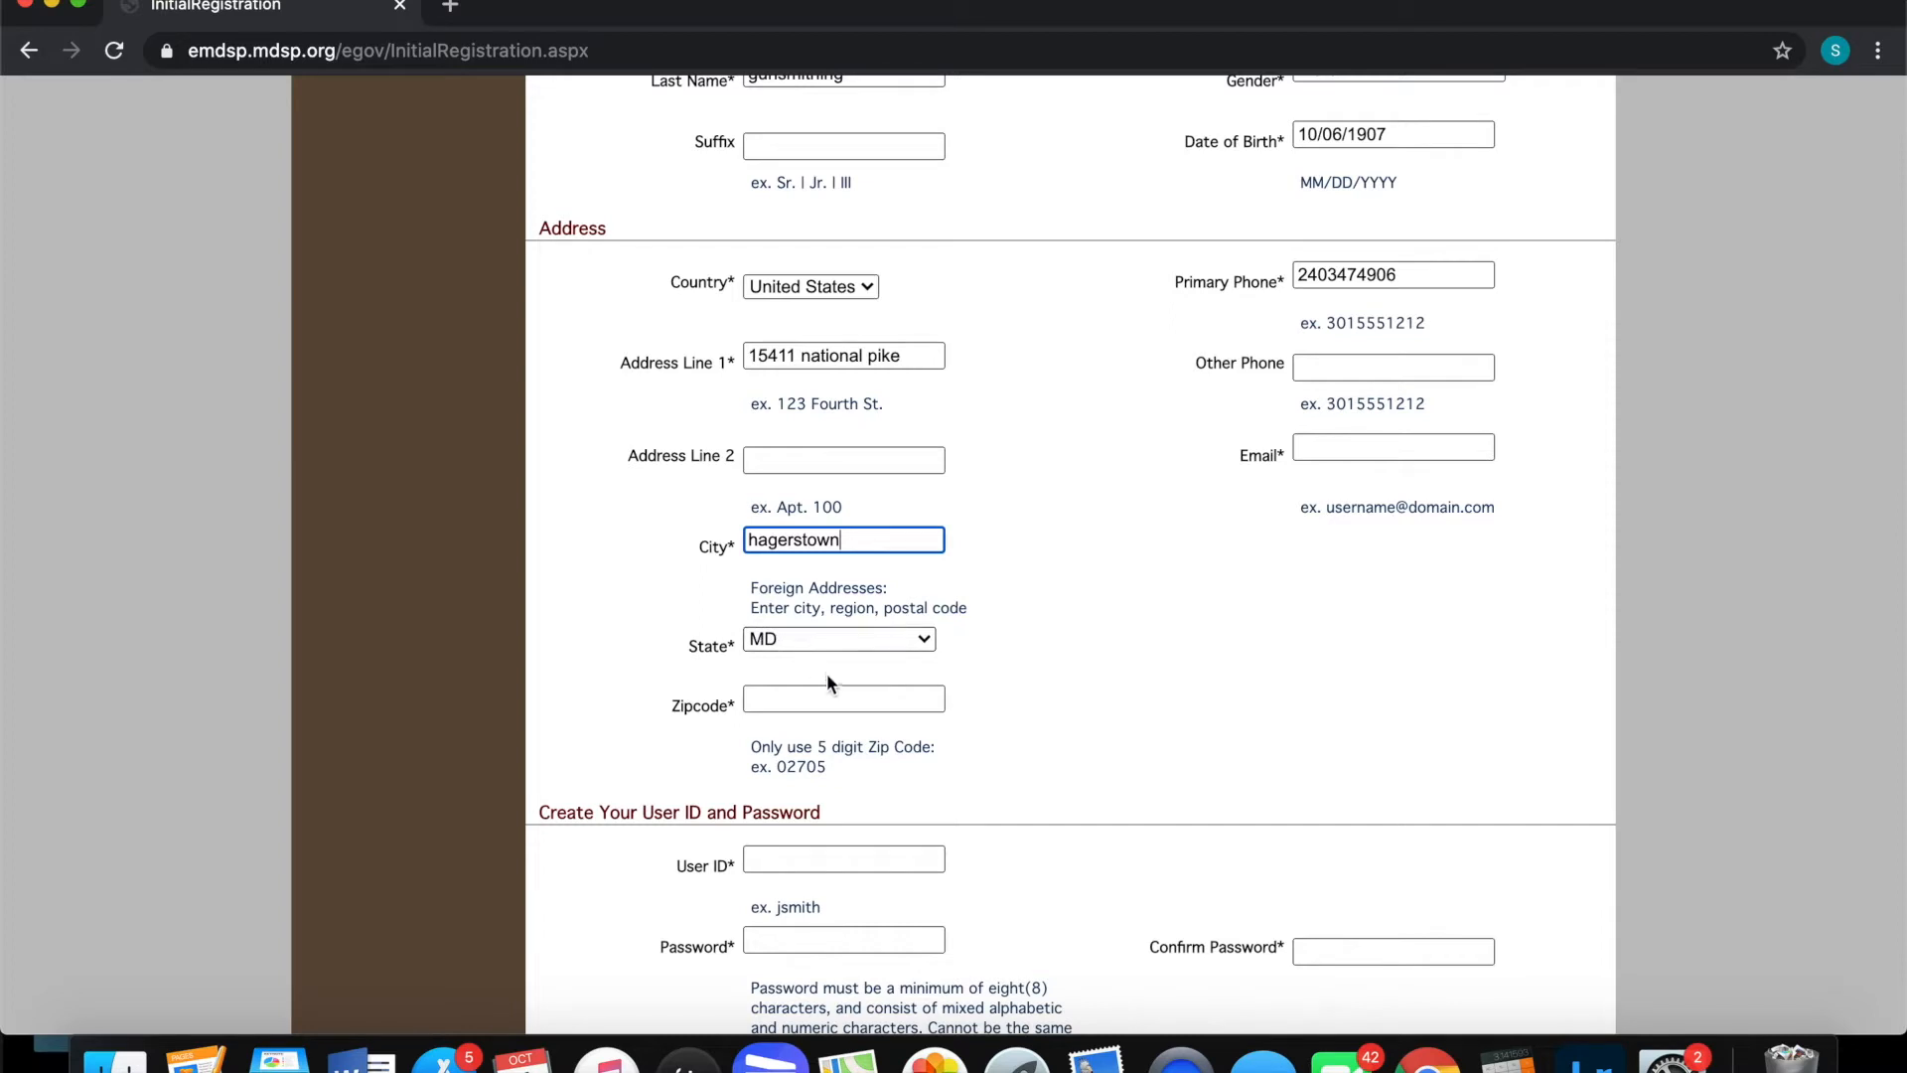
left_click(850, 700)
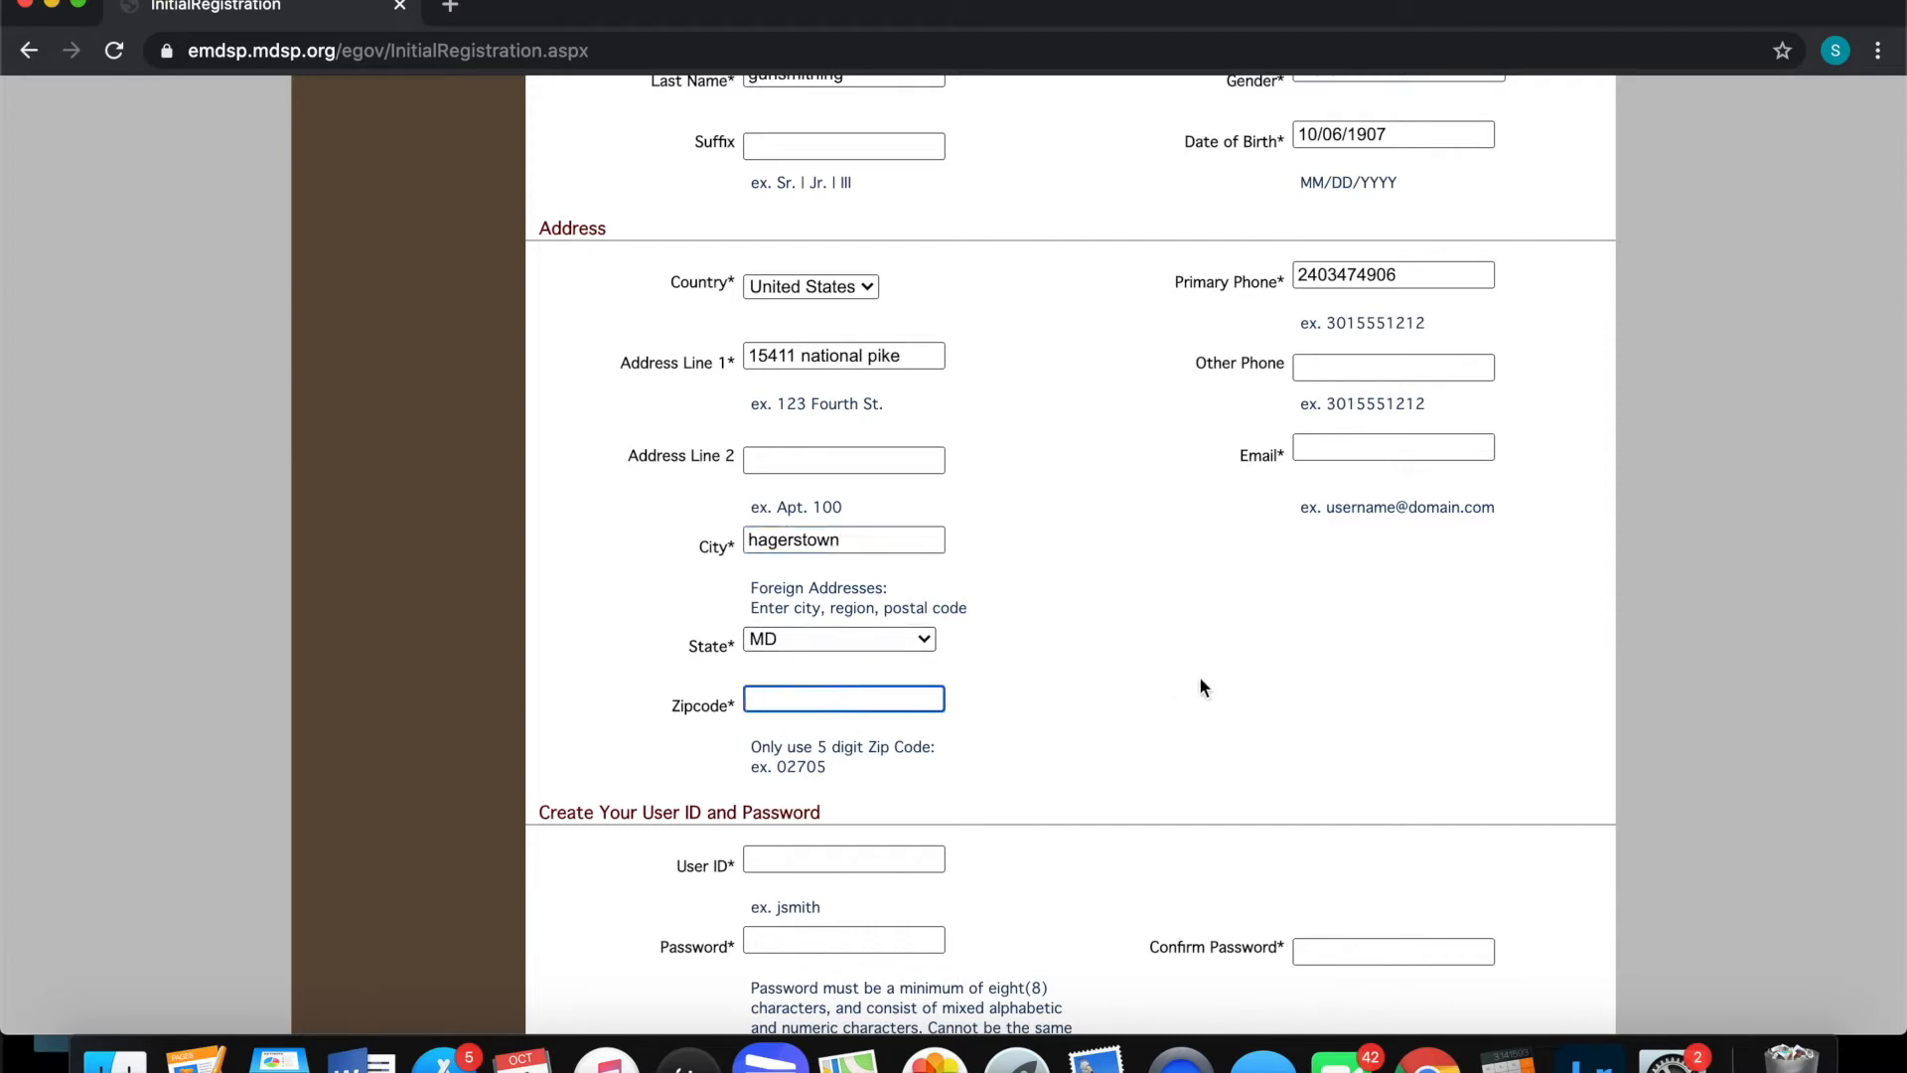
type("21740")
left_click(1440, 449)
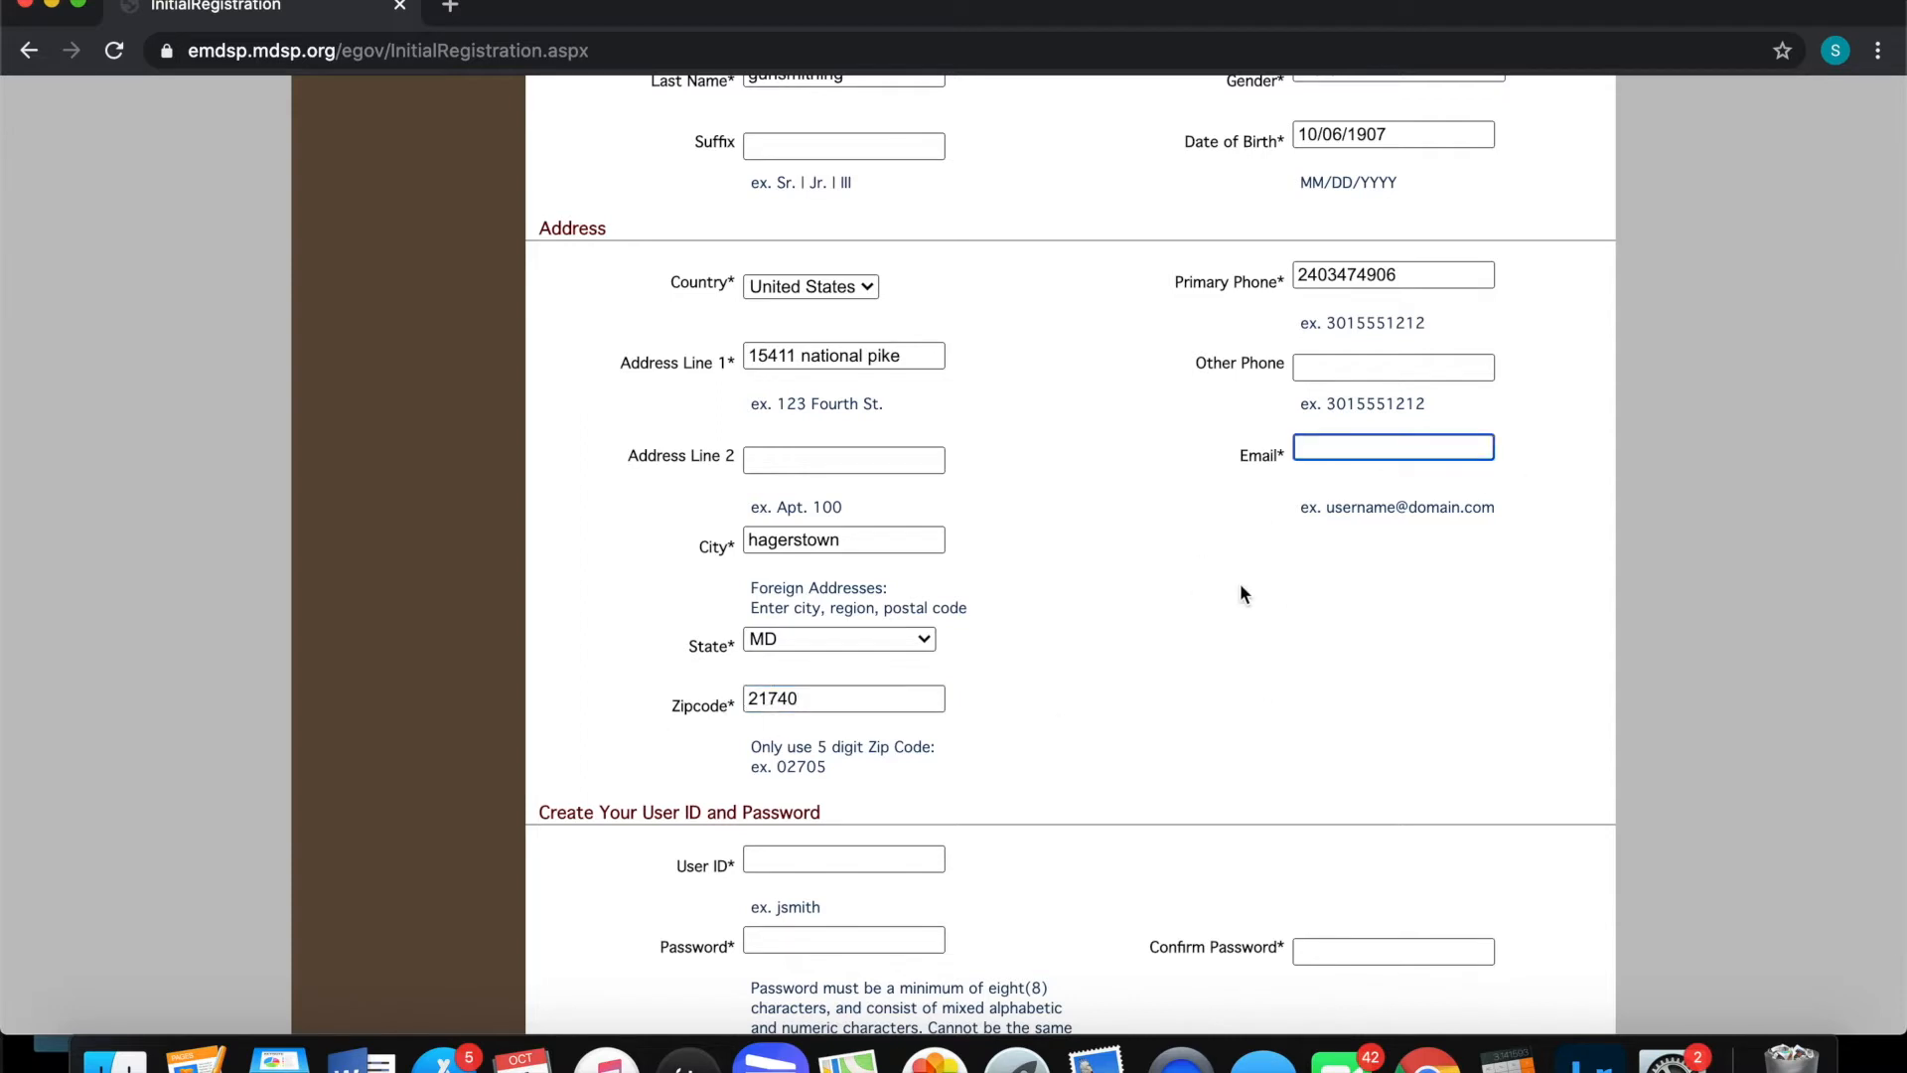
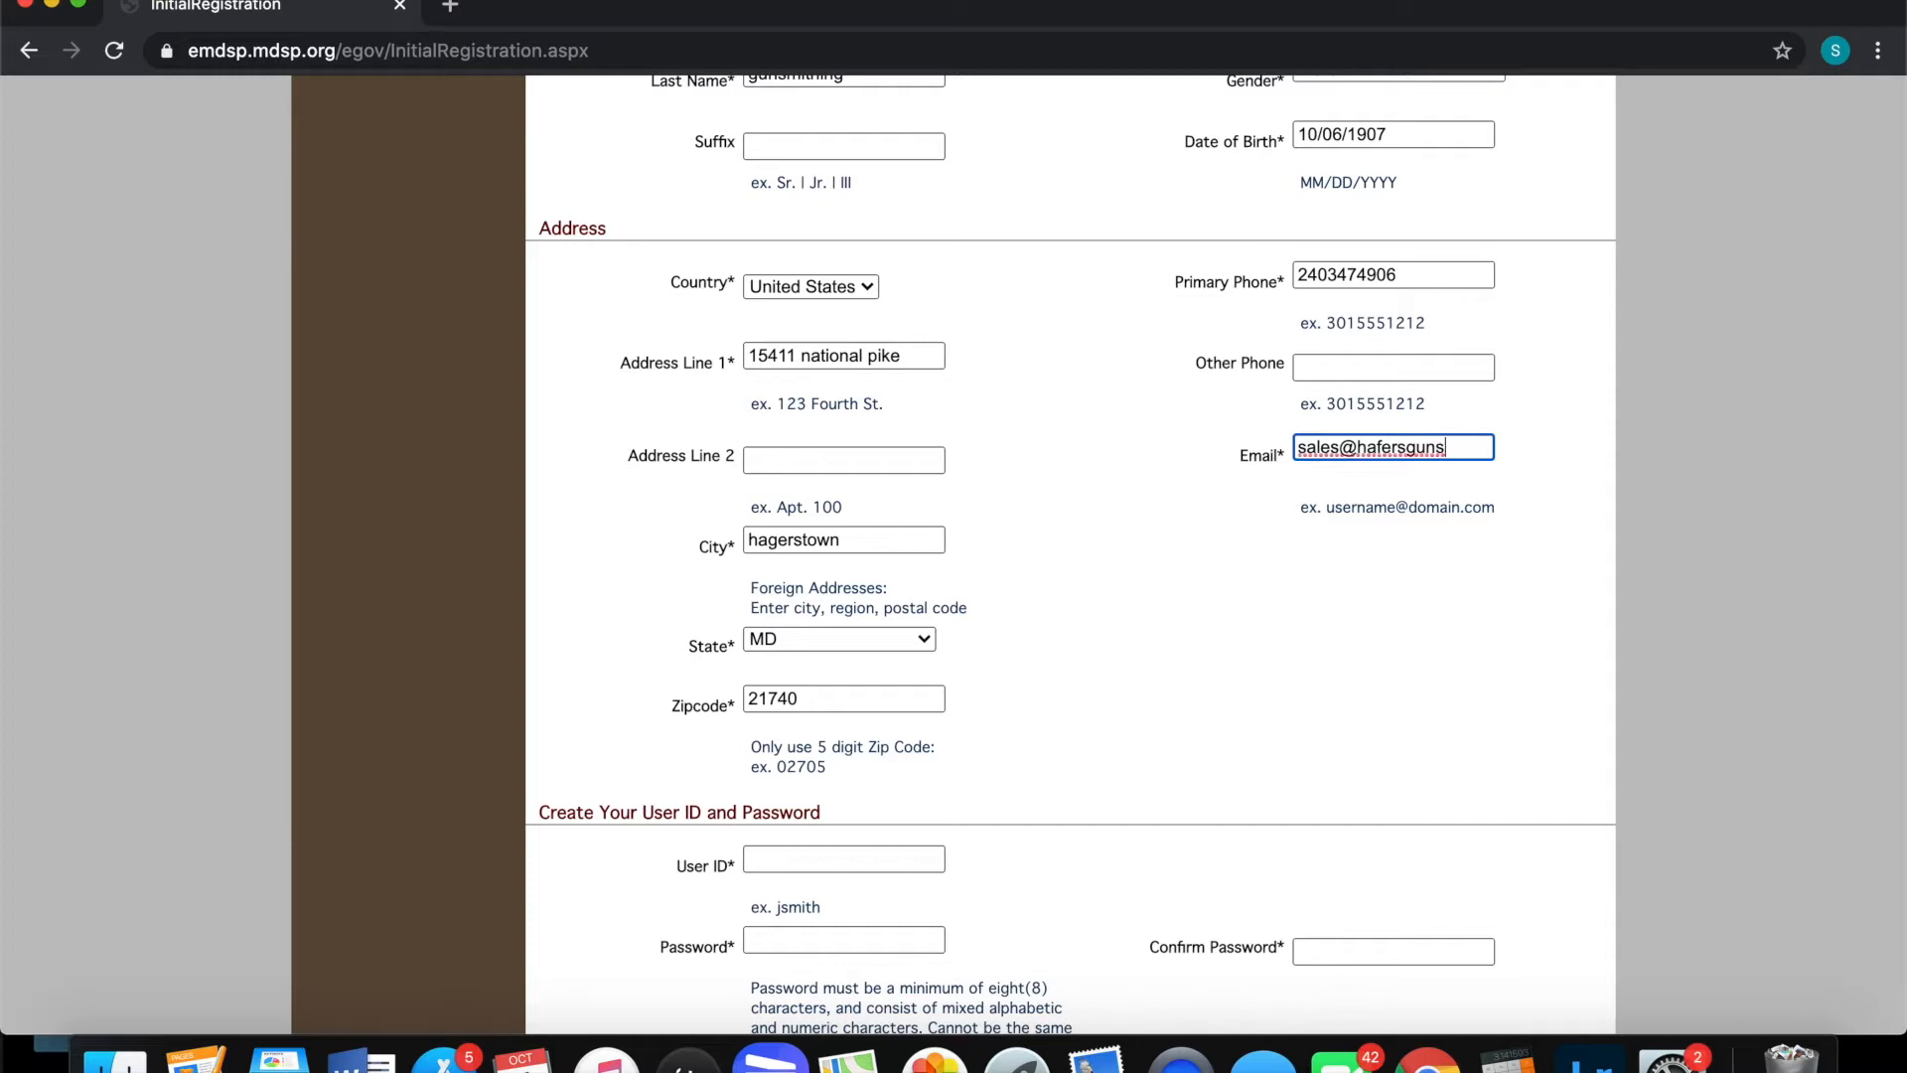
scroll(1046, 588, "down", 5)
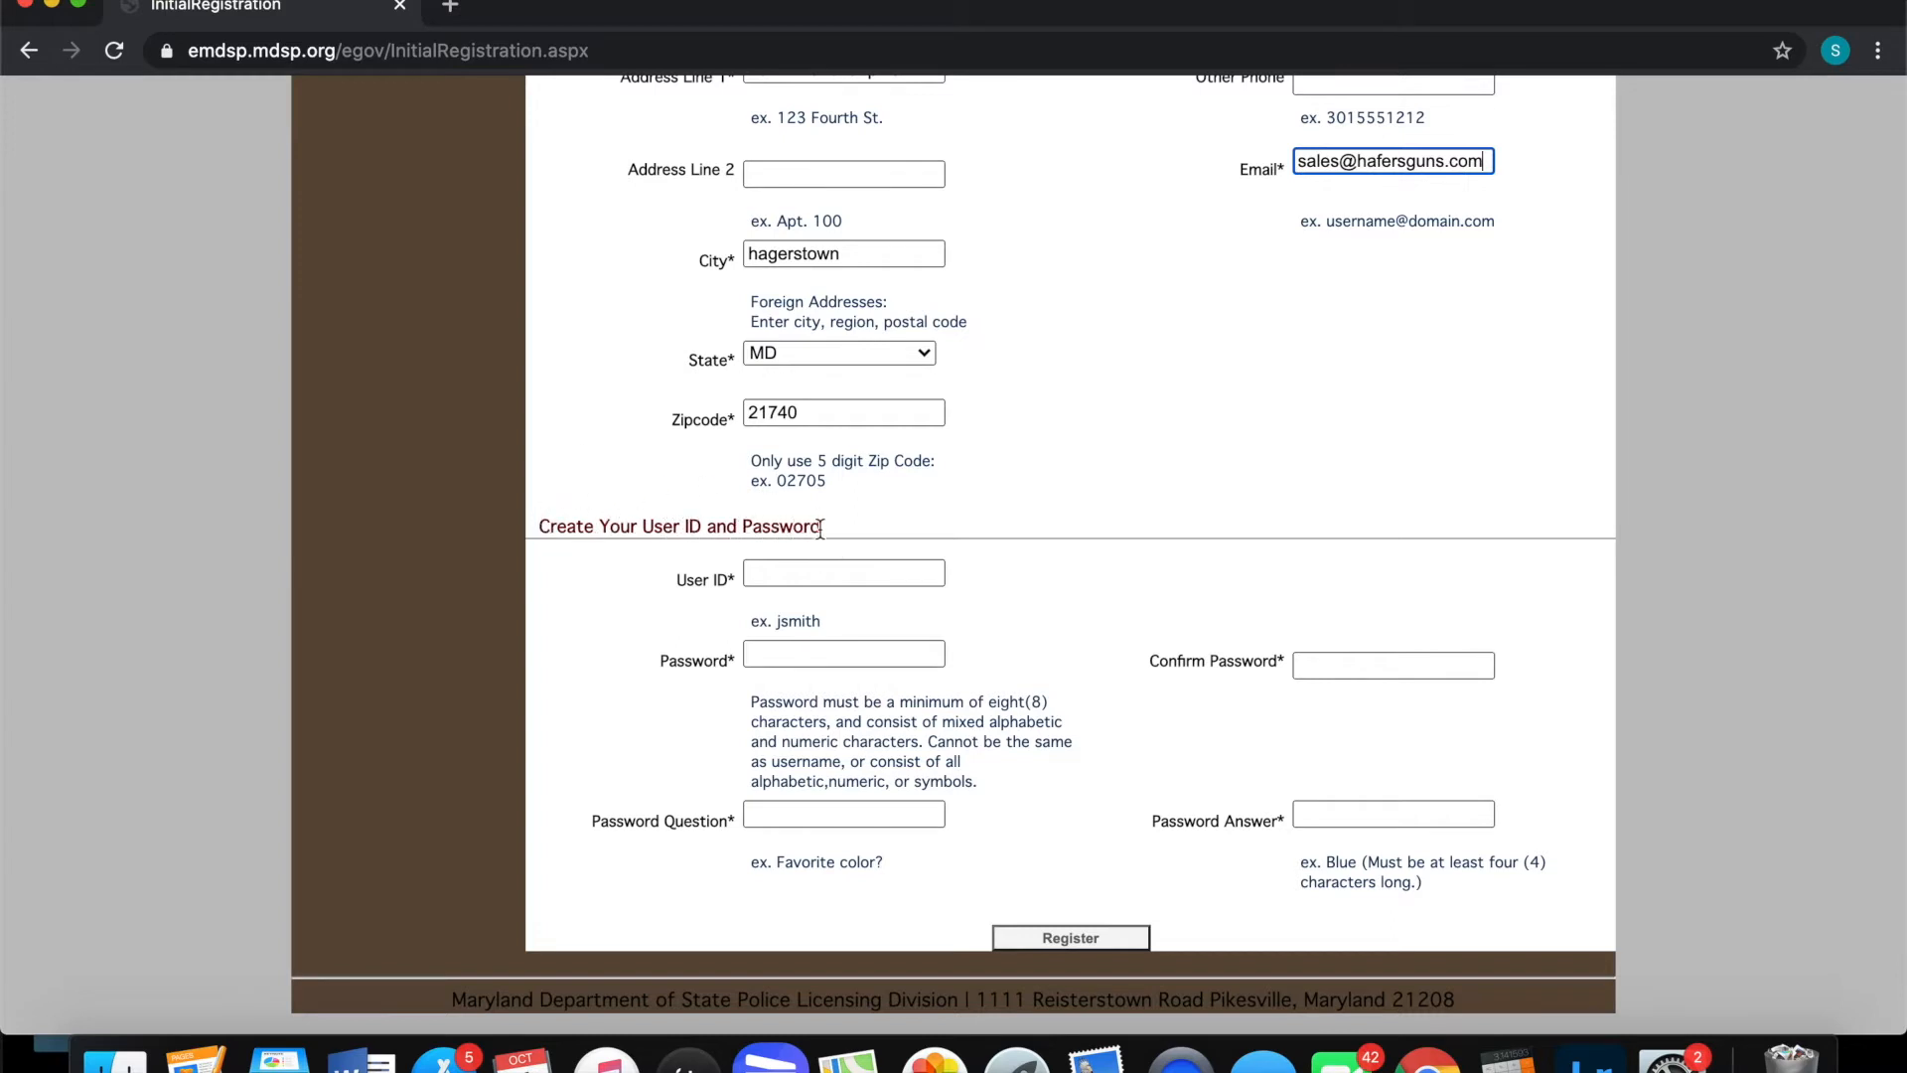
Choose a user ID, enter the account password and confirm it
left_click(808, 572)
type("hafersguns1")
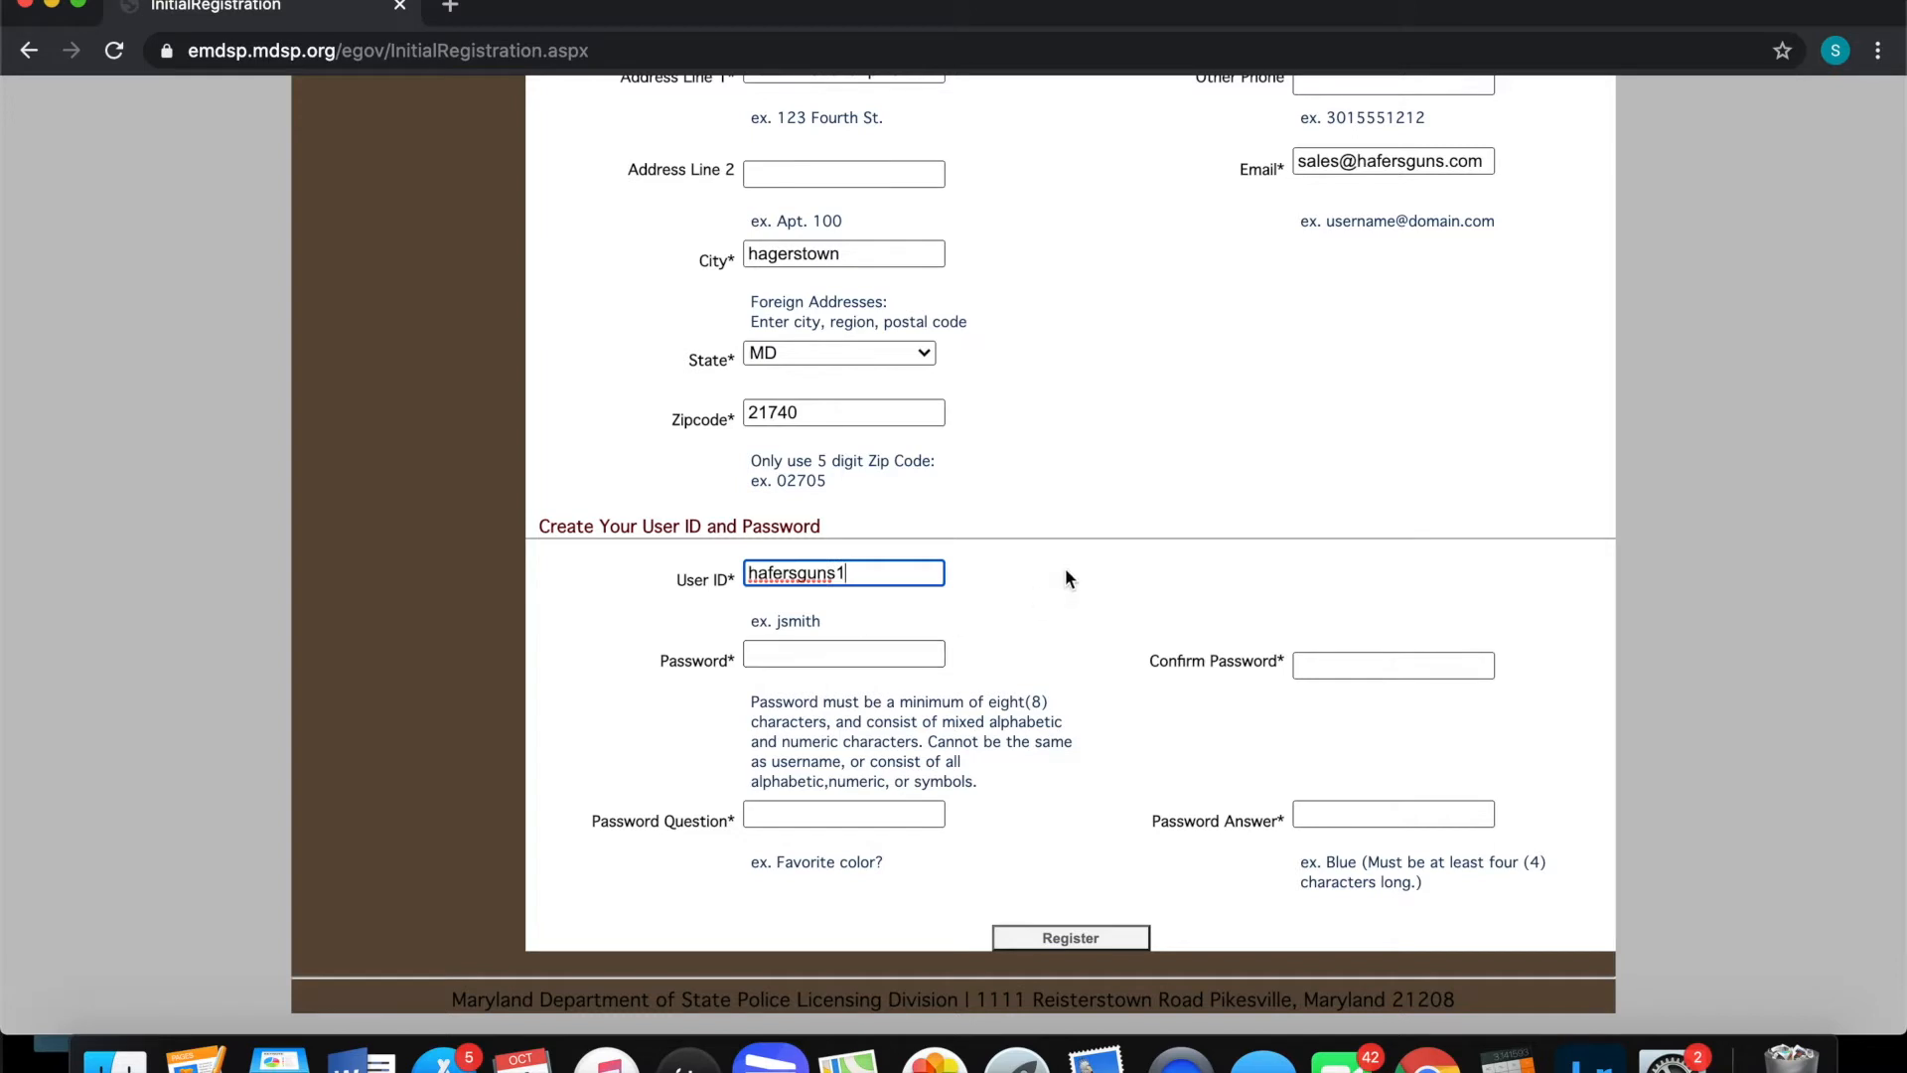
key("Tab")
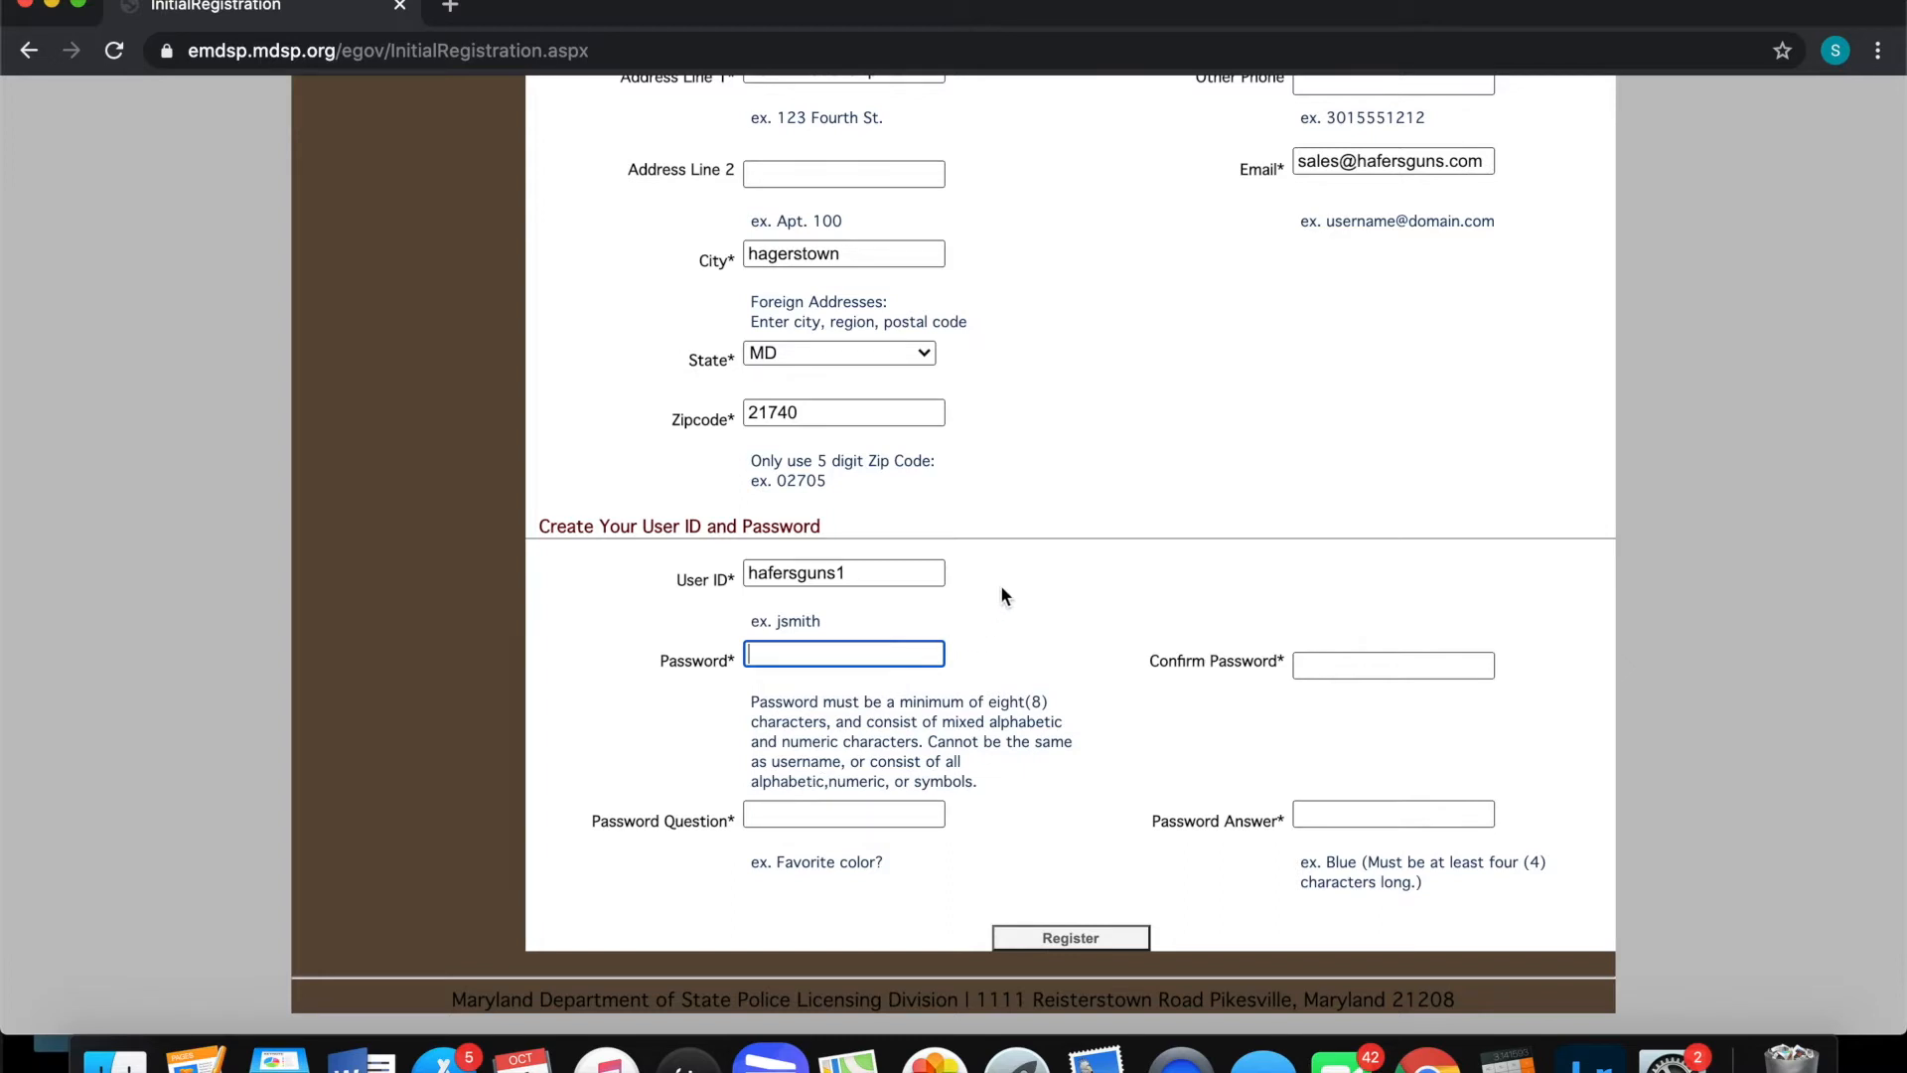
type("••••••••••••••")
left_click(1325, 668)
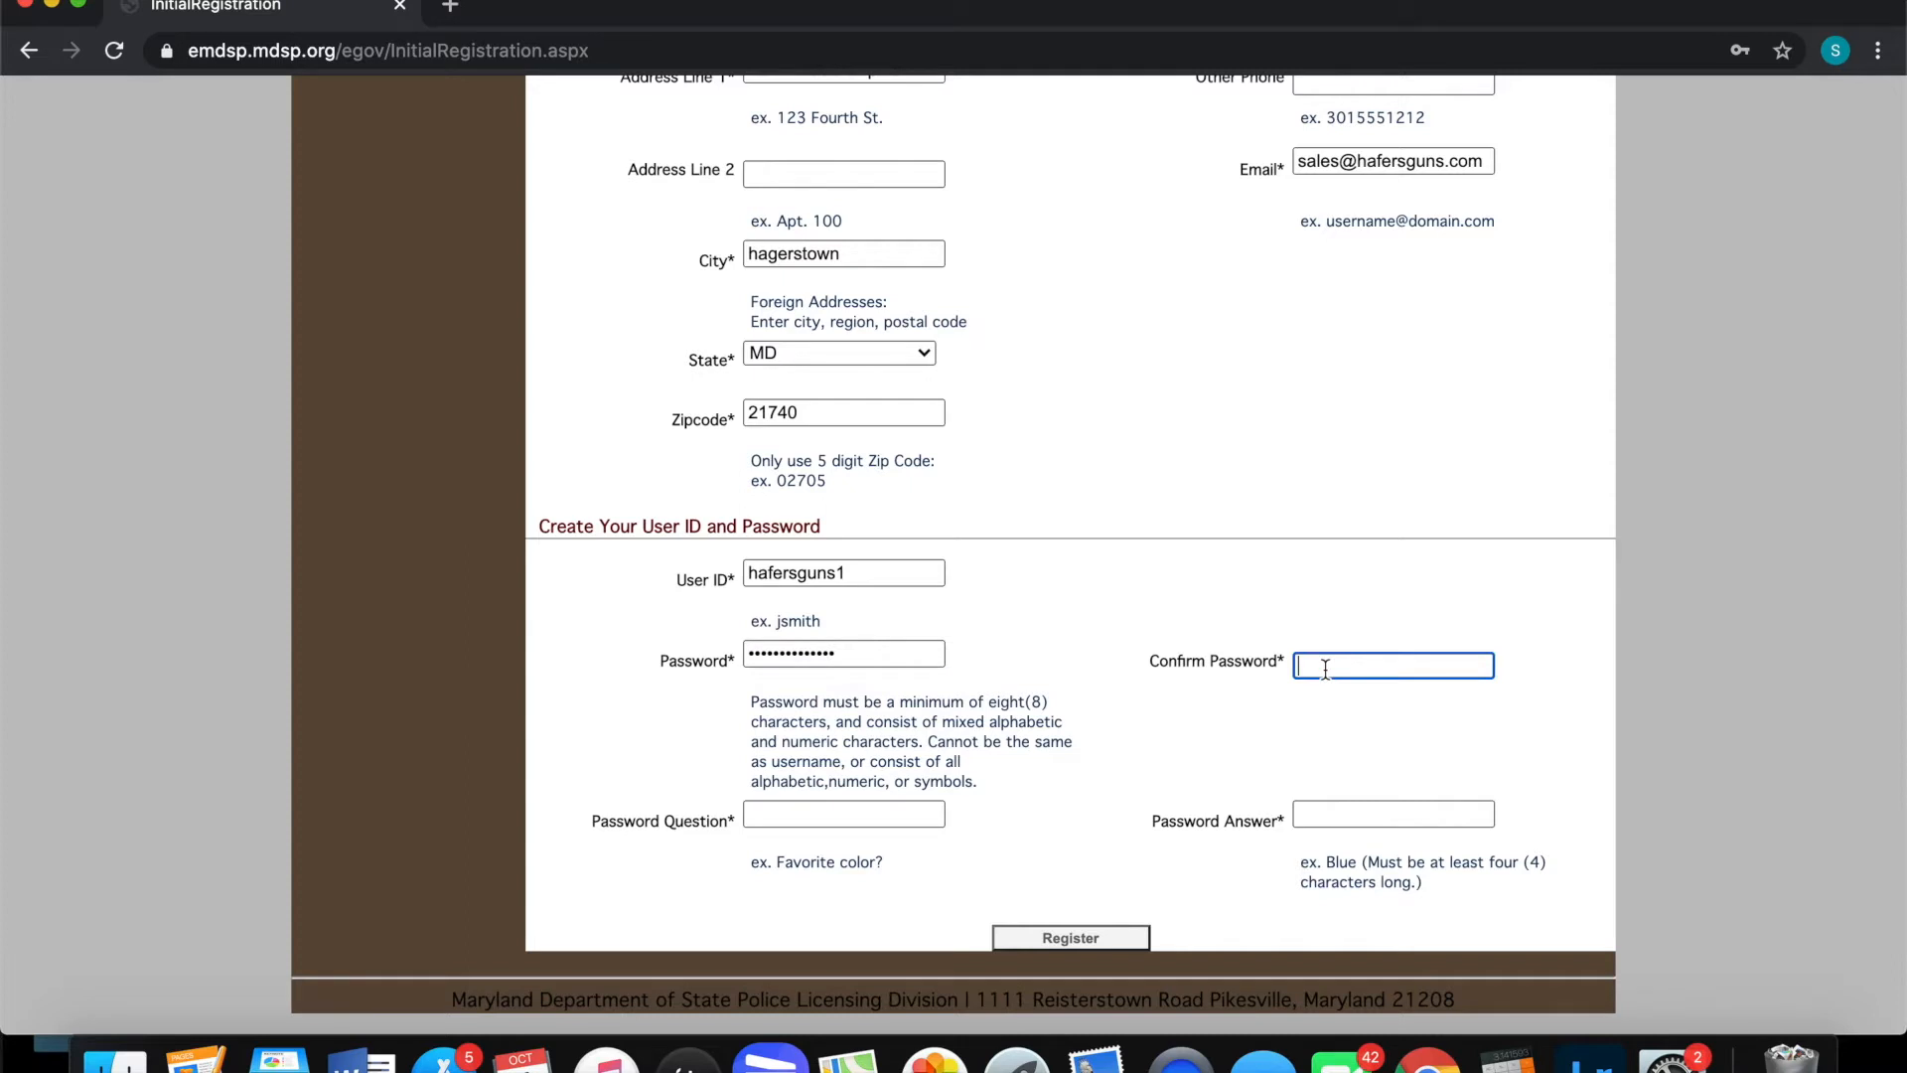
type("••••••••••••••")
Set the password question to 'favorite pistol' and enter its answer
left_click(826, 817)
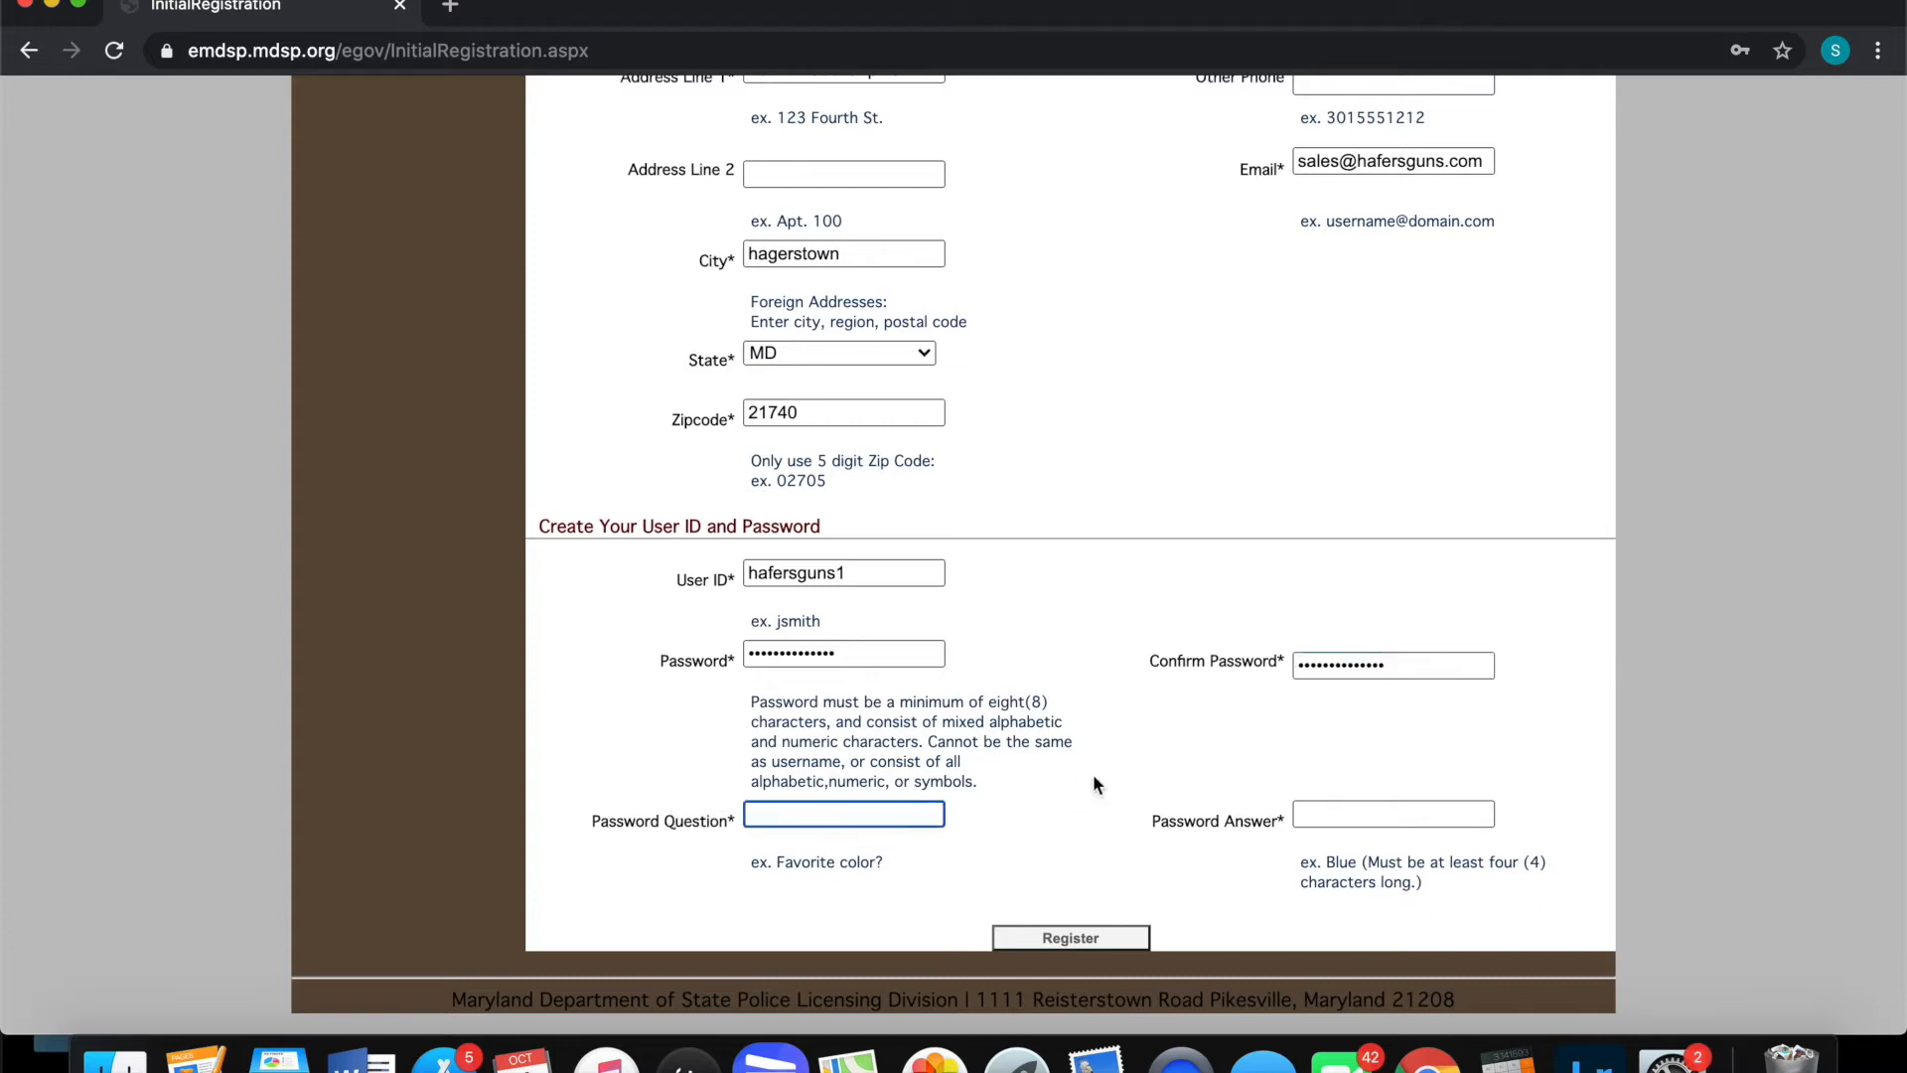
type("favorite pistol")
left_click(1312, 813)
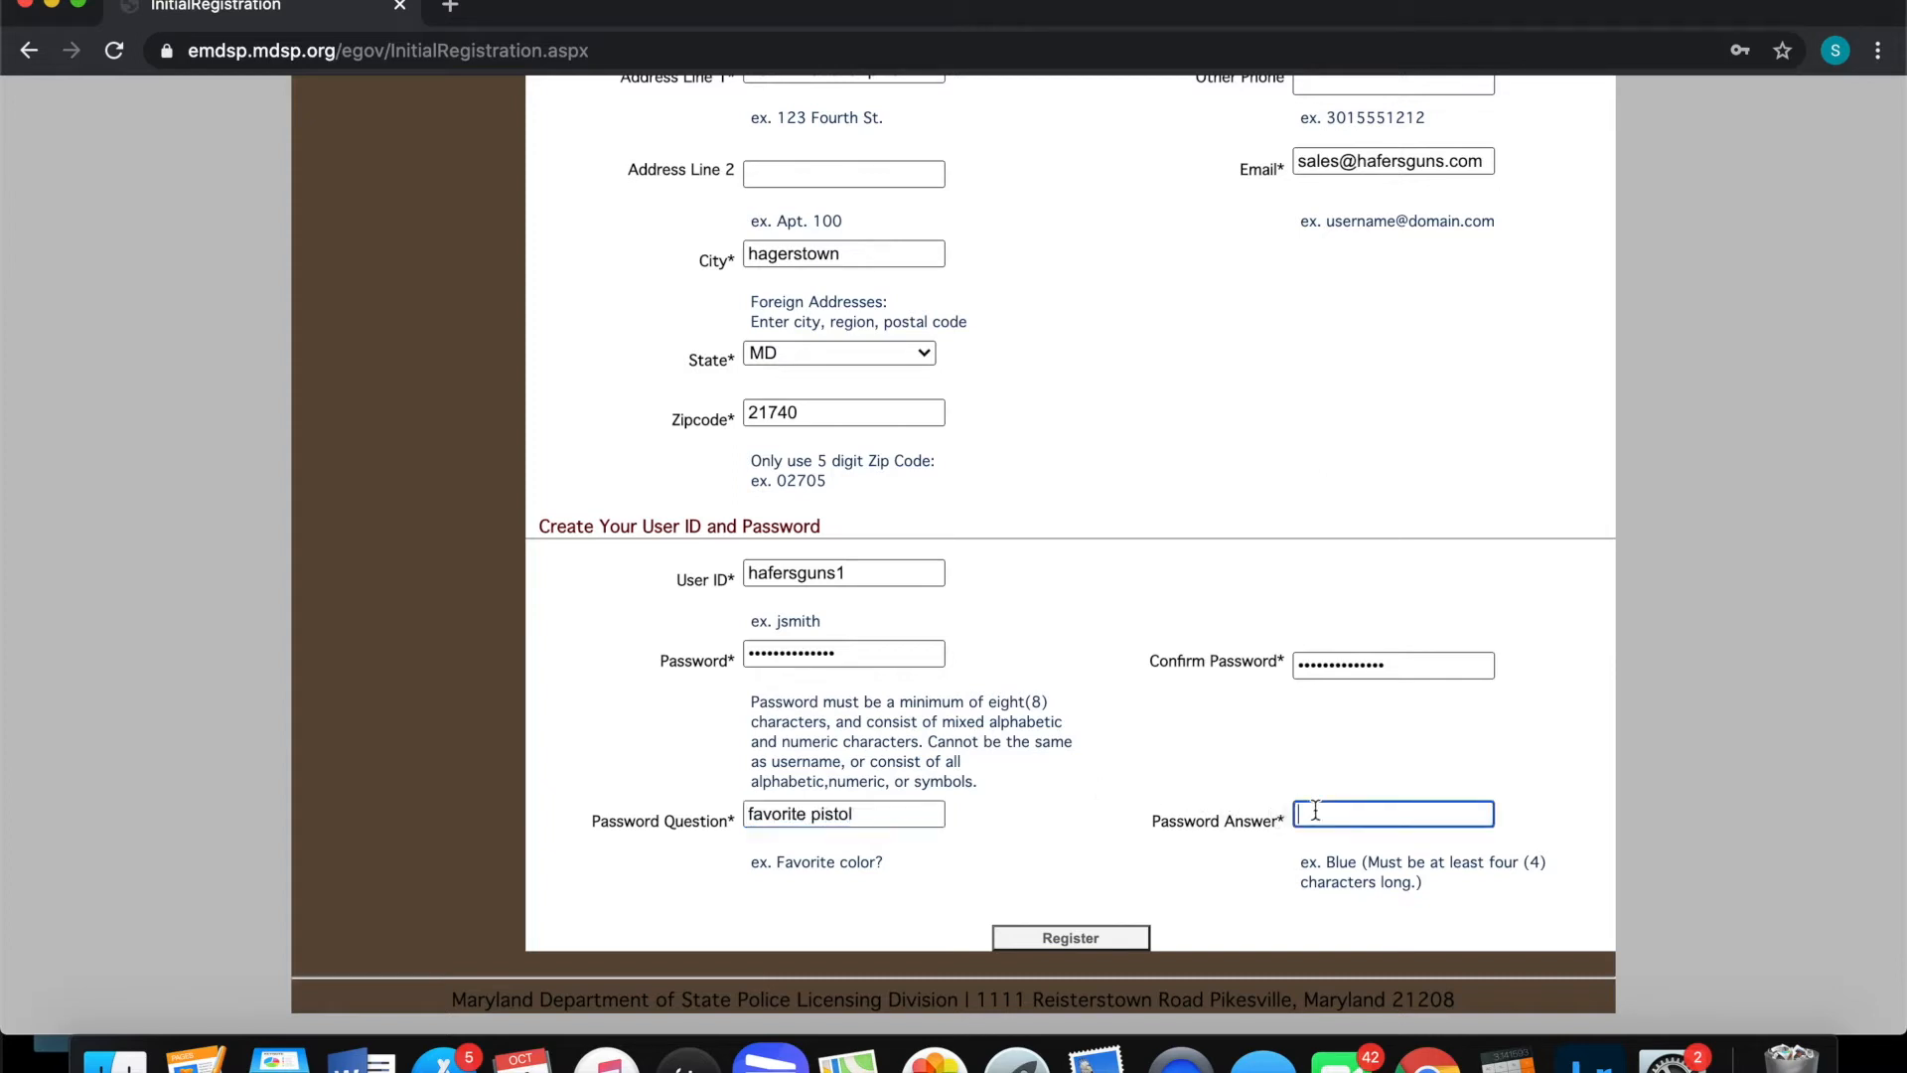
type("cz")
Submit the registration and decline Chrome's offer to save the password
left_click(1064, 938)
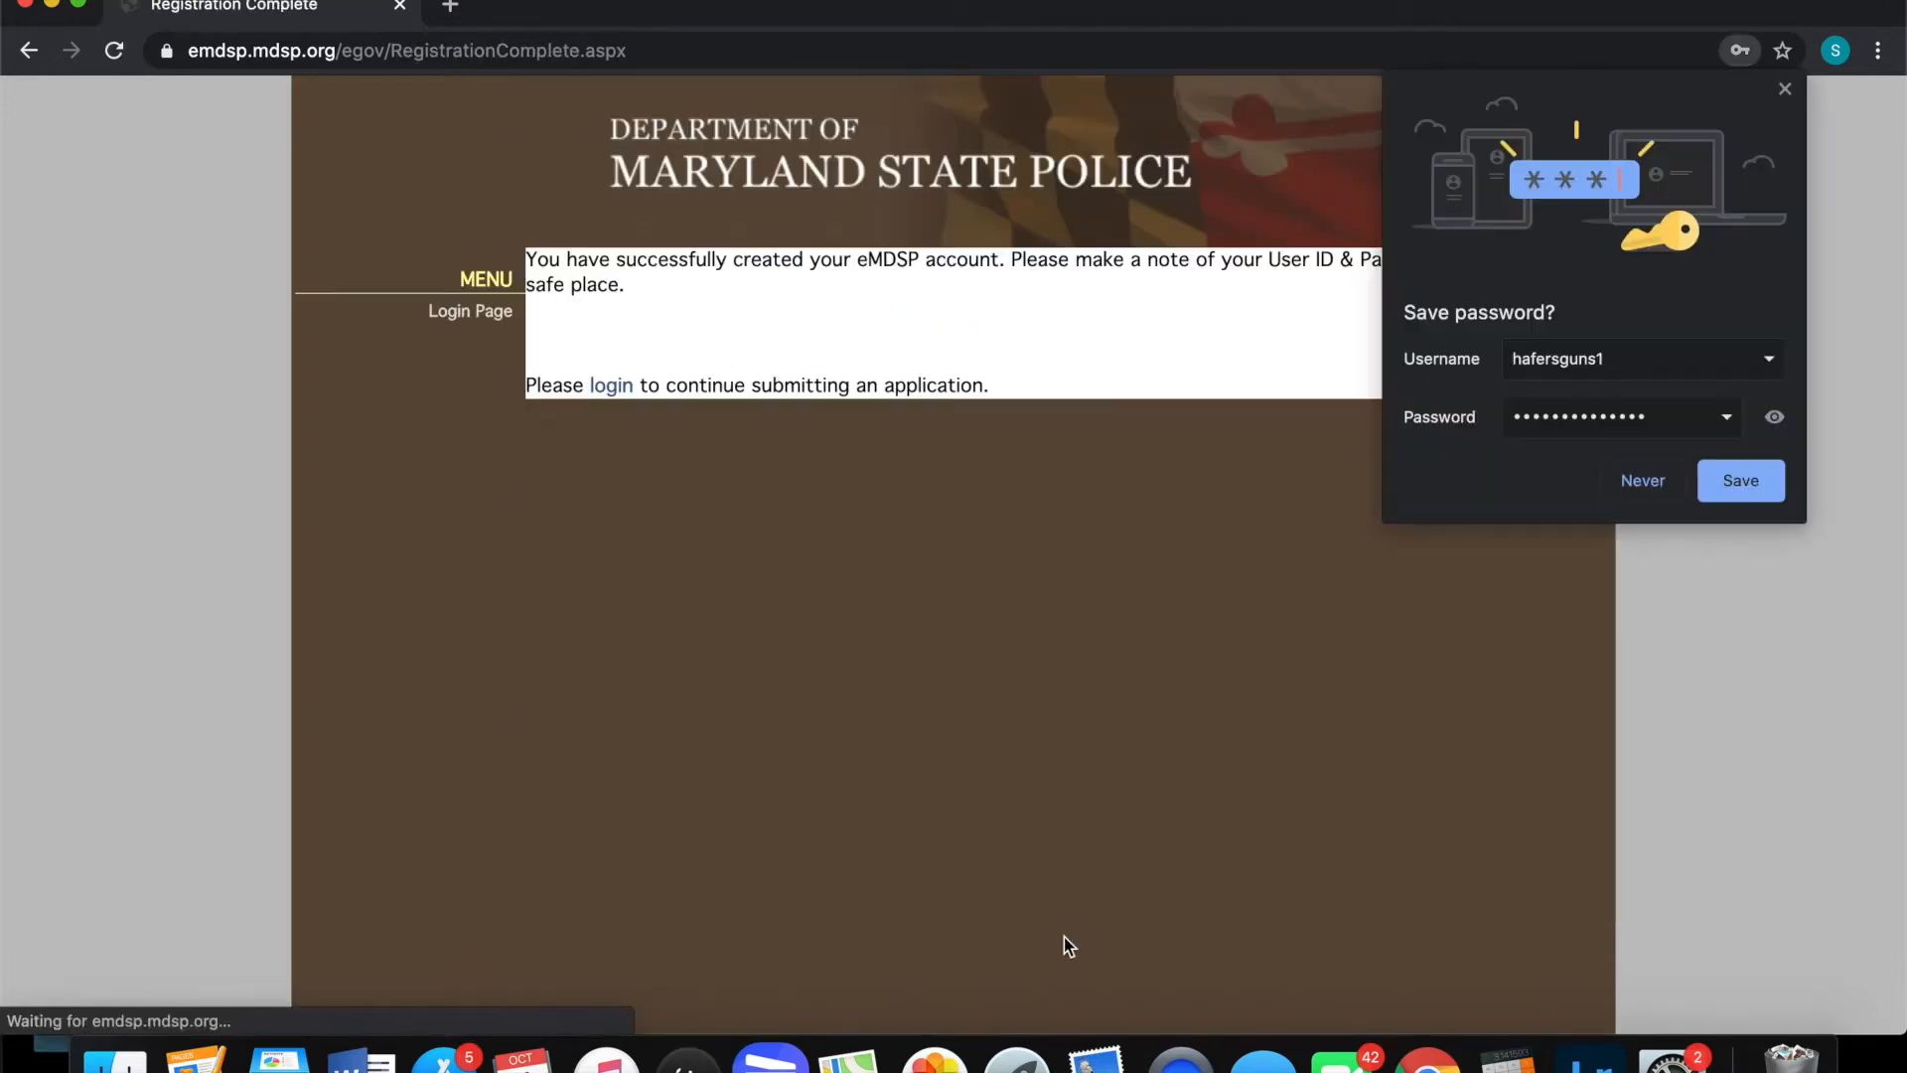
left_click(1654, 491)
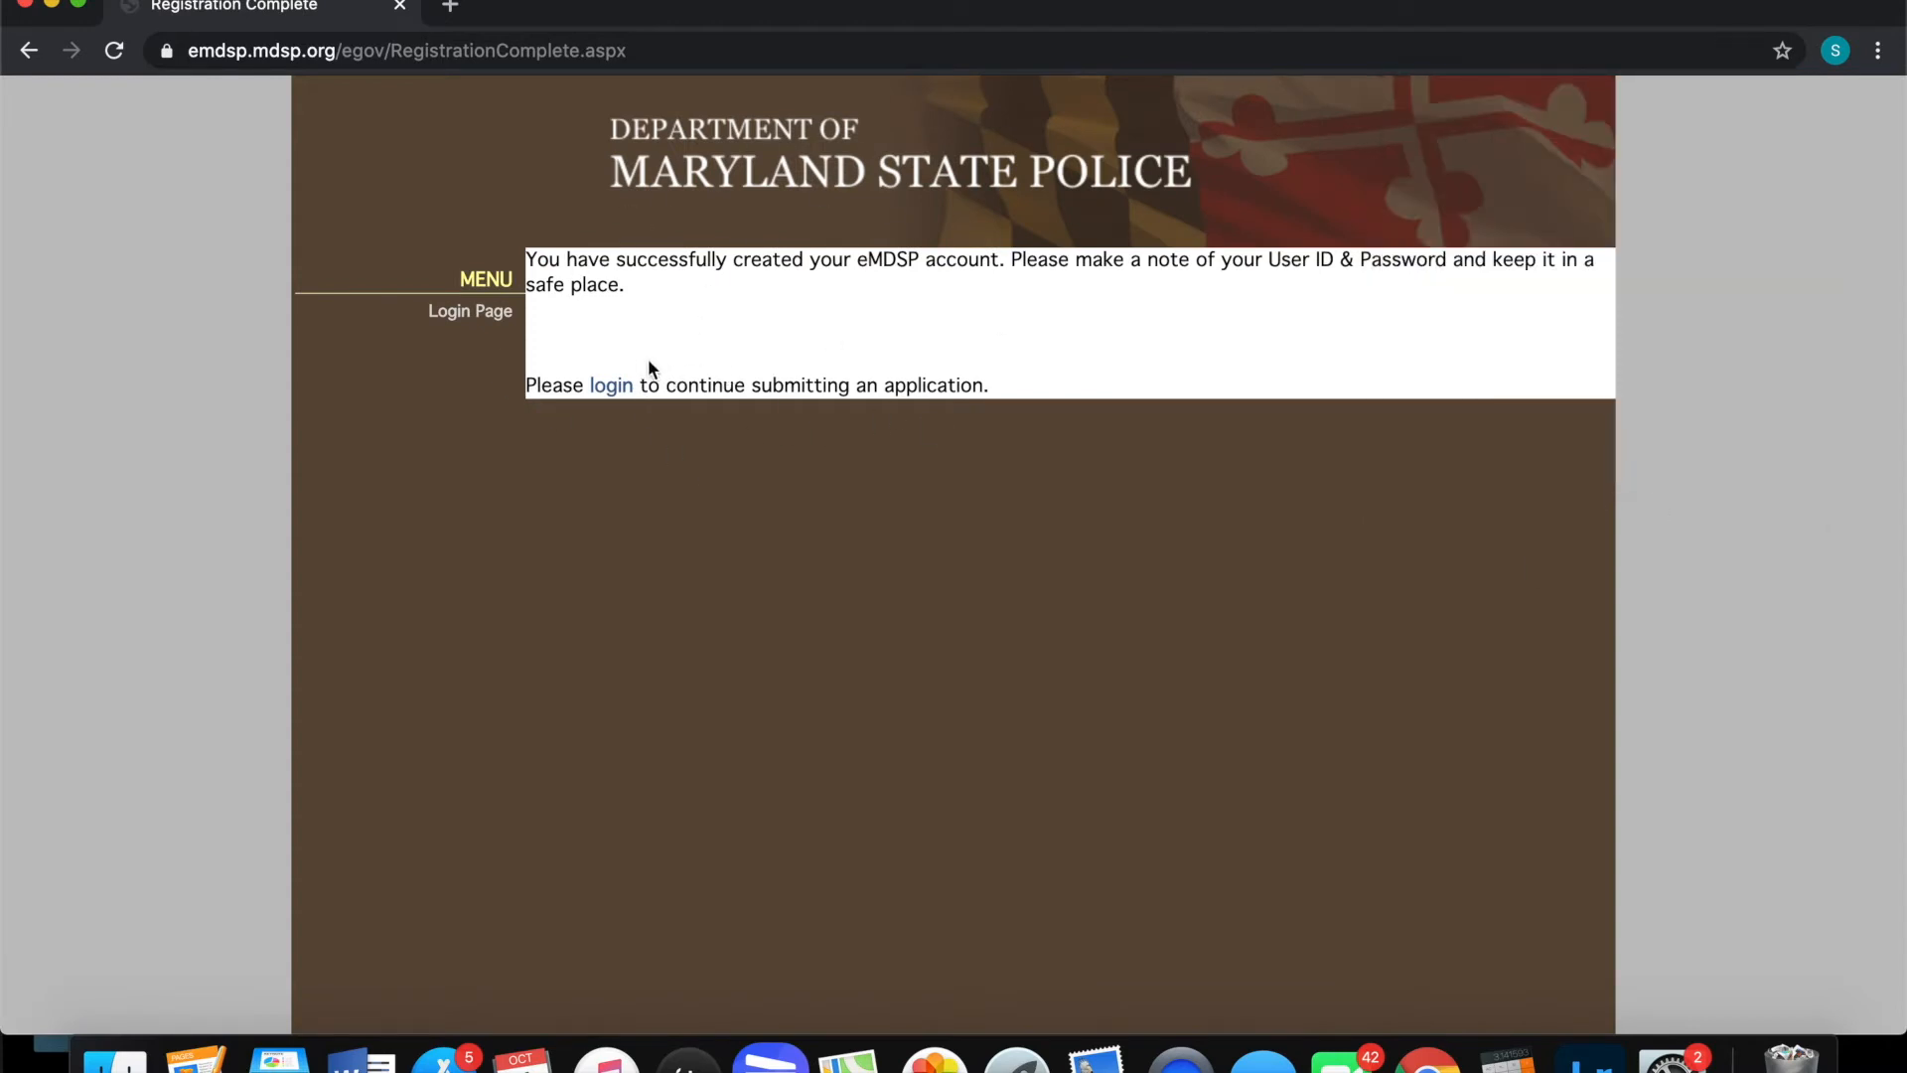
Log in to eMDSP with the new user ID and password
left_click(613, 389)
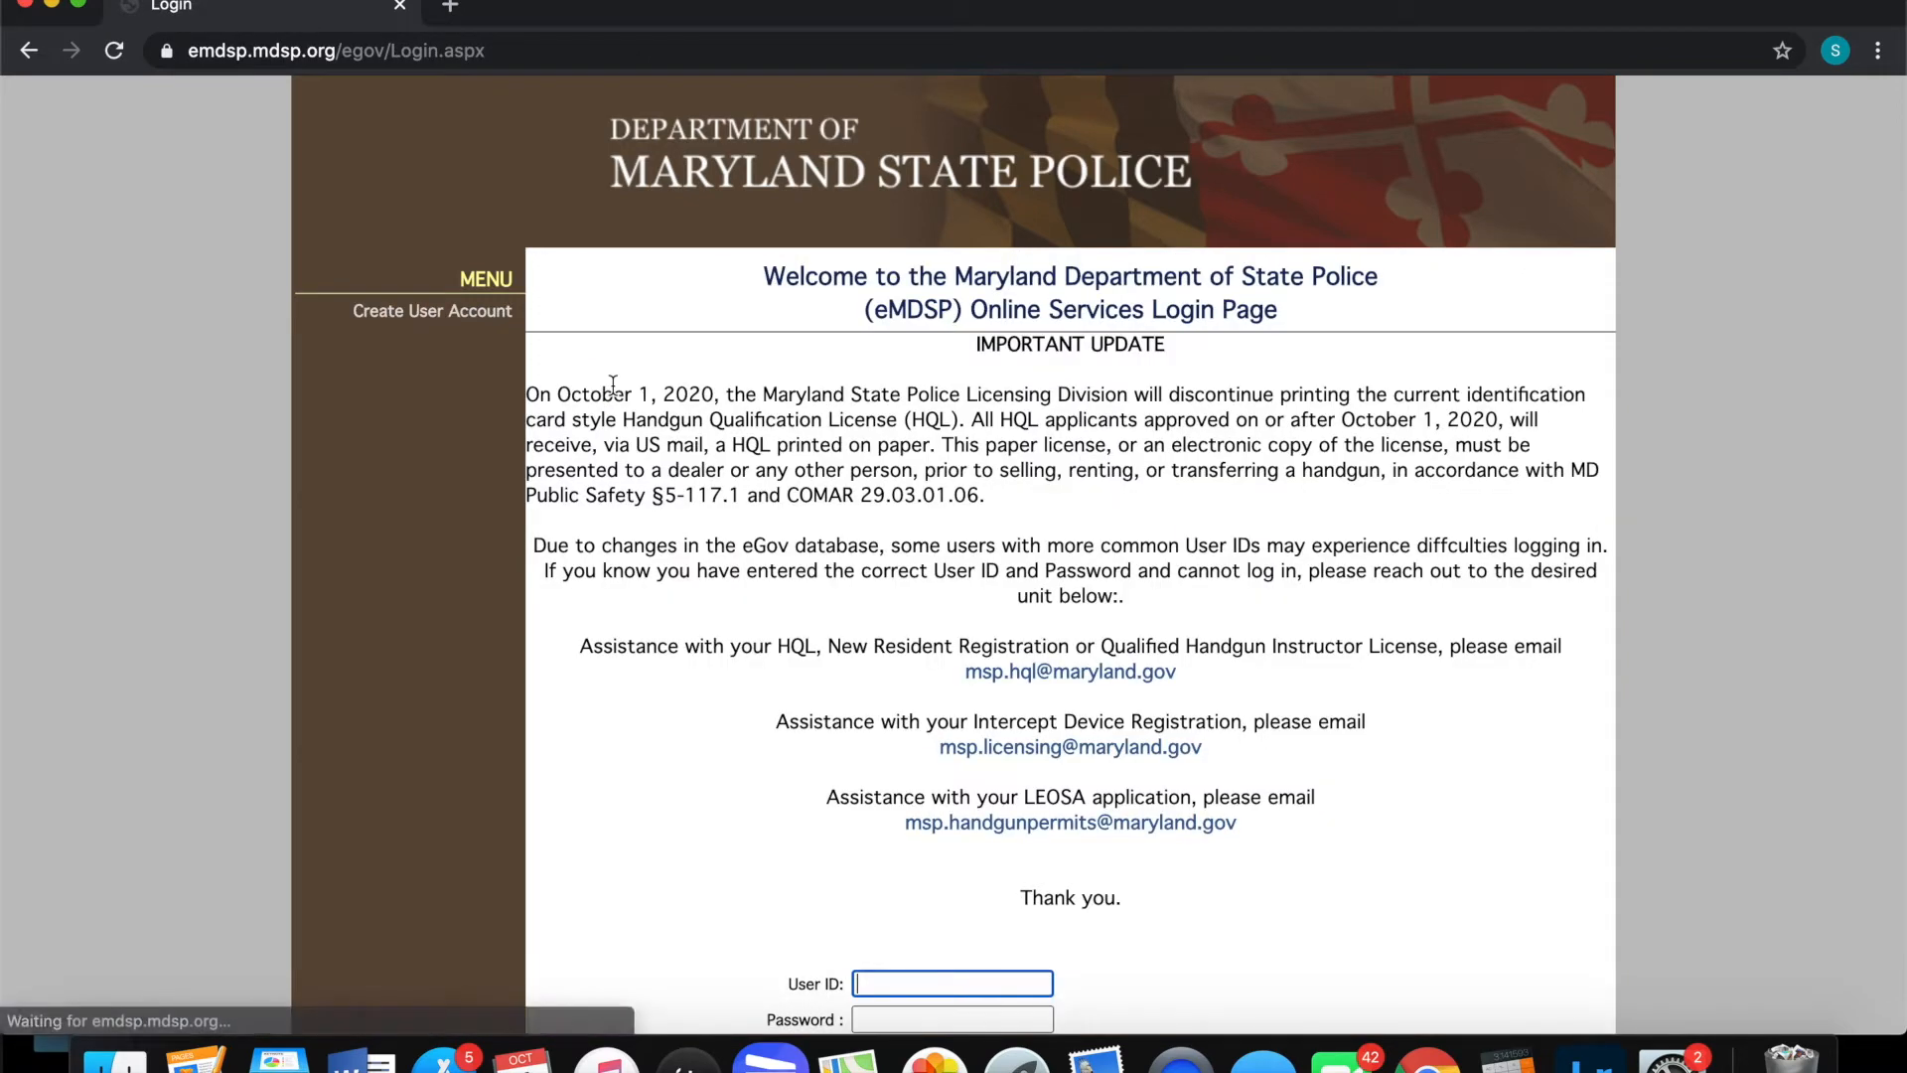
scroll(1134, 491, "down", 2)
scroll(1134, 492, "down", 3)
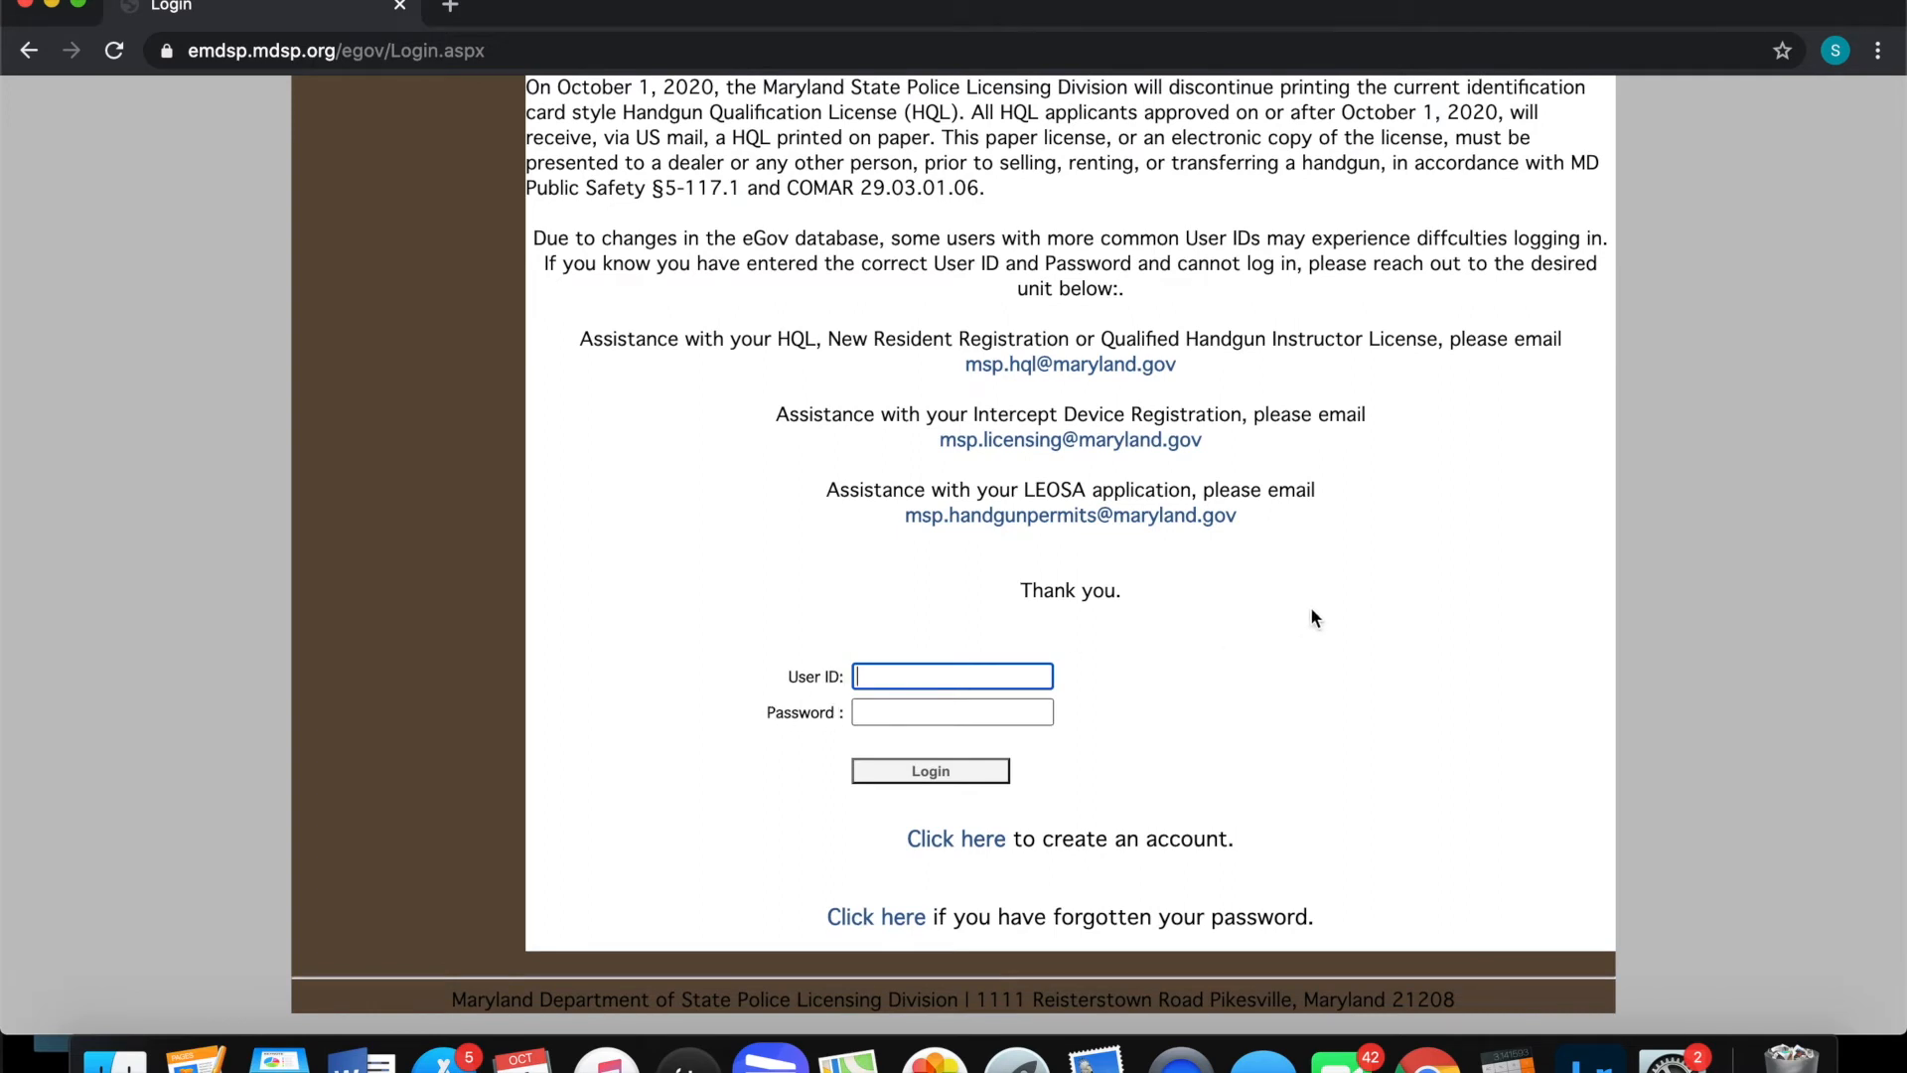
type("hafersguns1")
left_click(1037, 708)
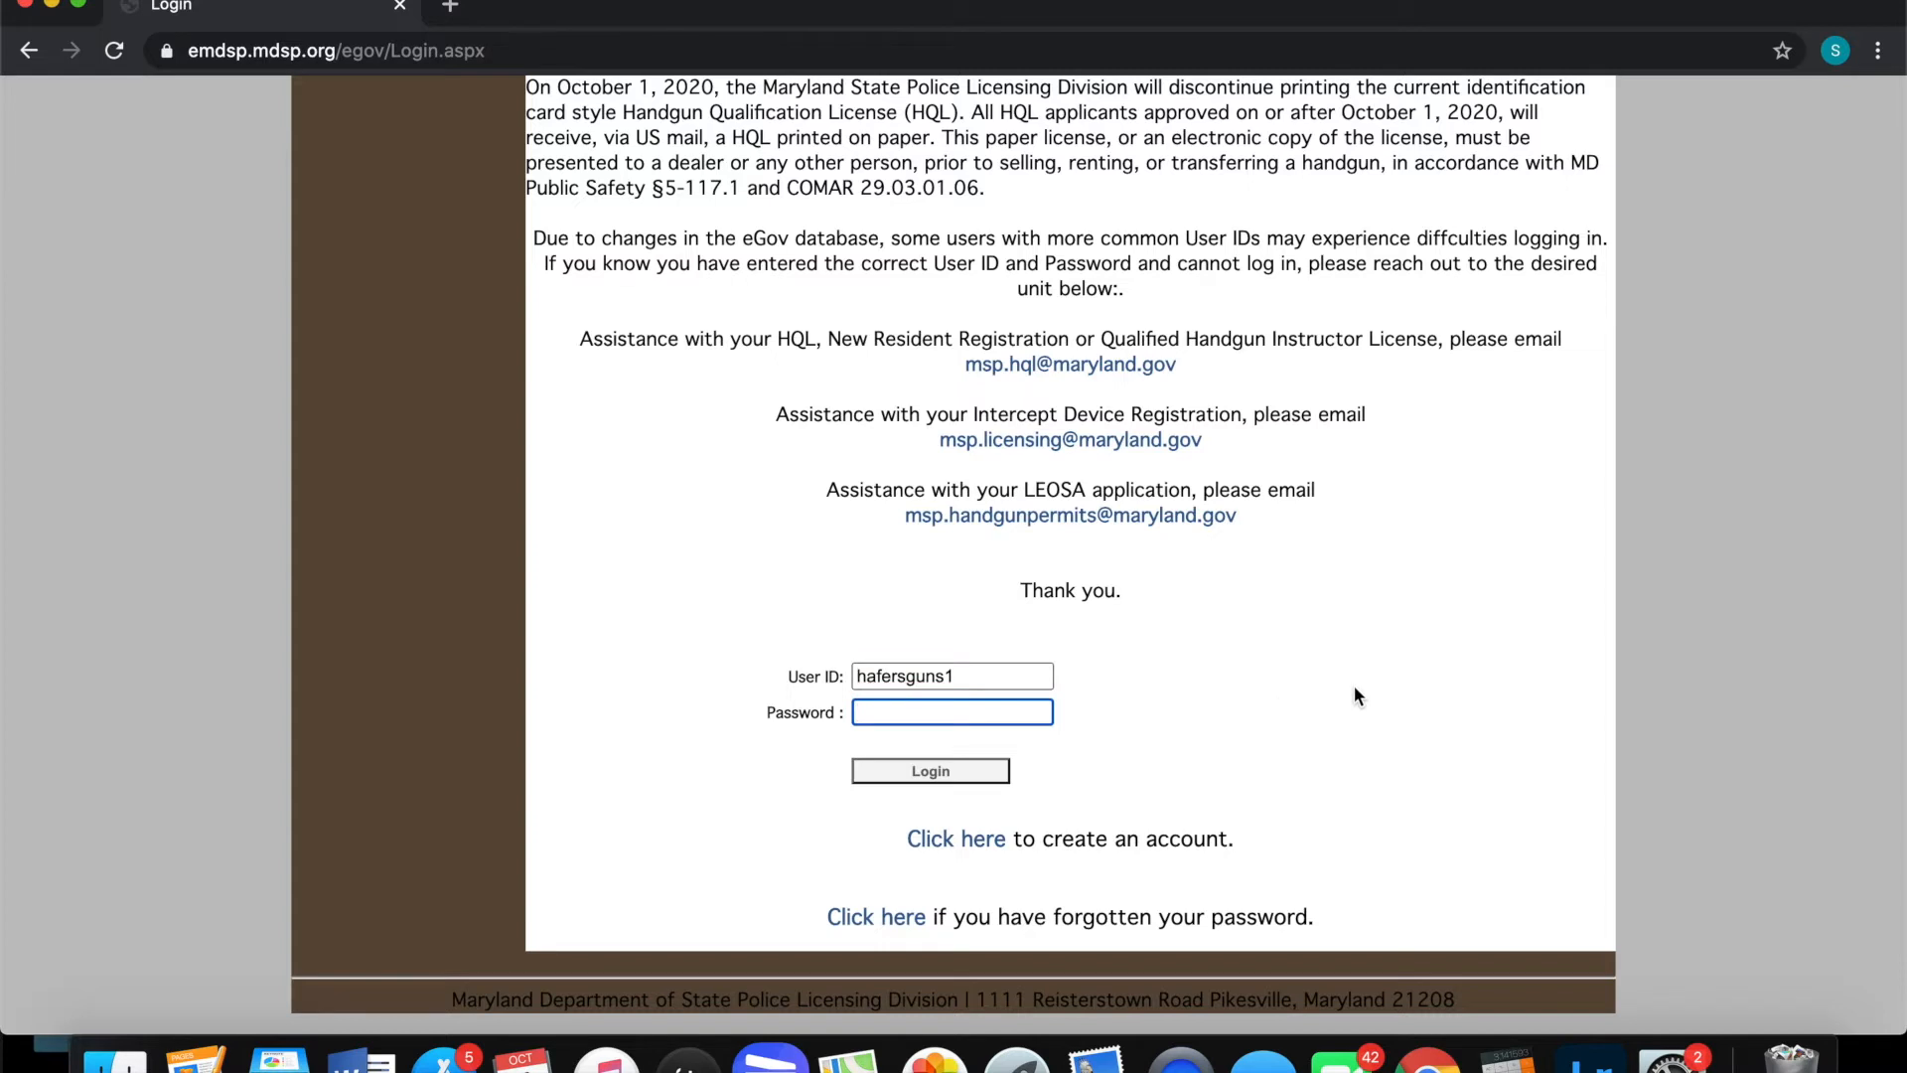
type("••••••••••••••")
left_click(914, 771)
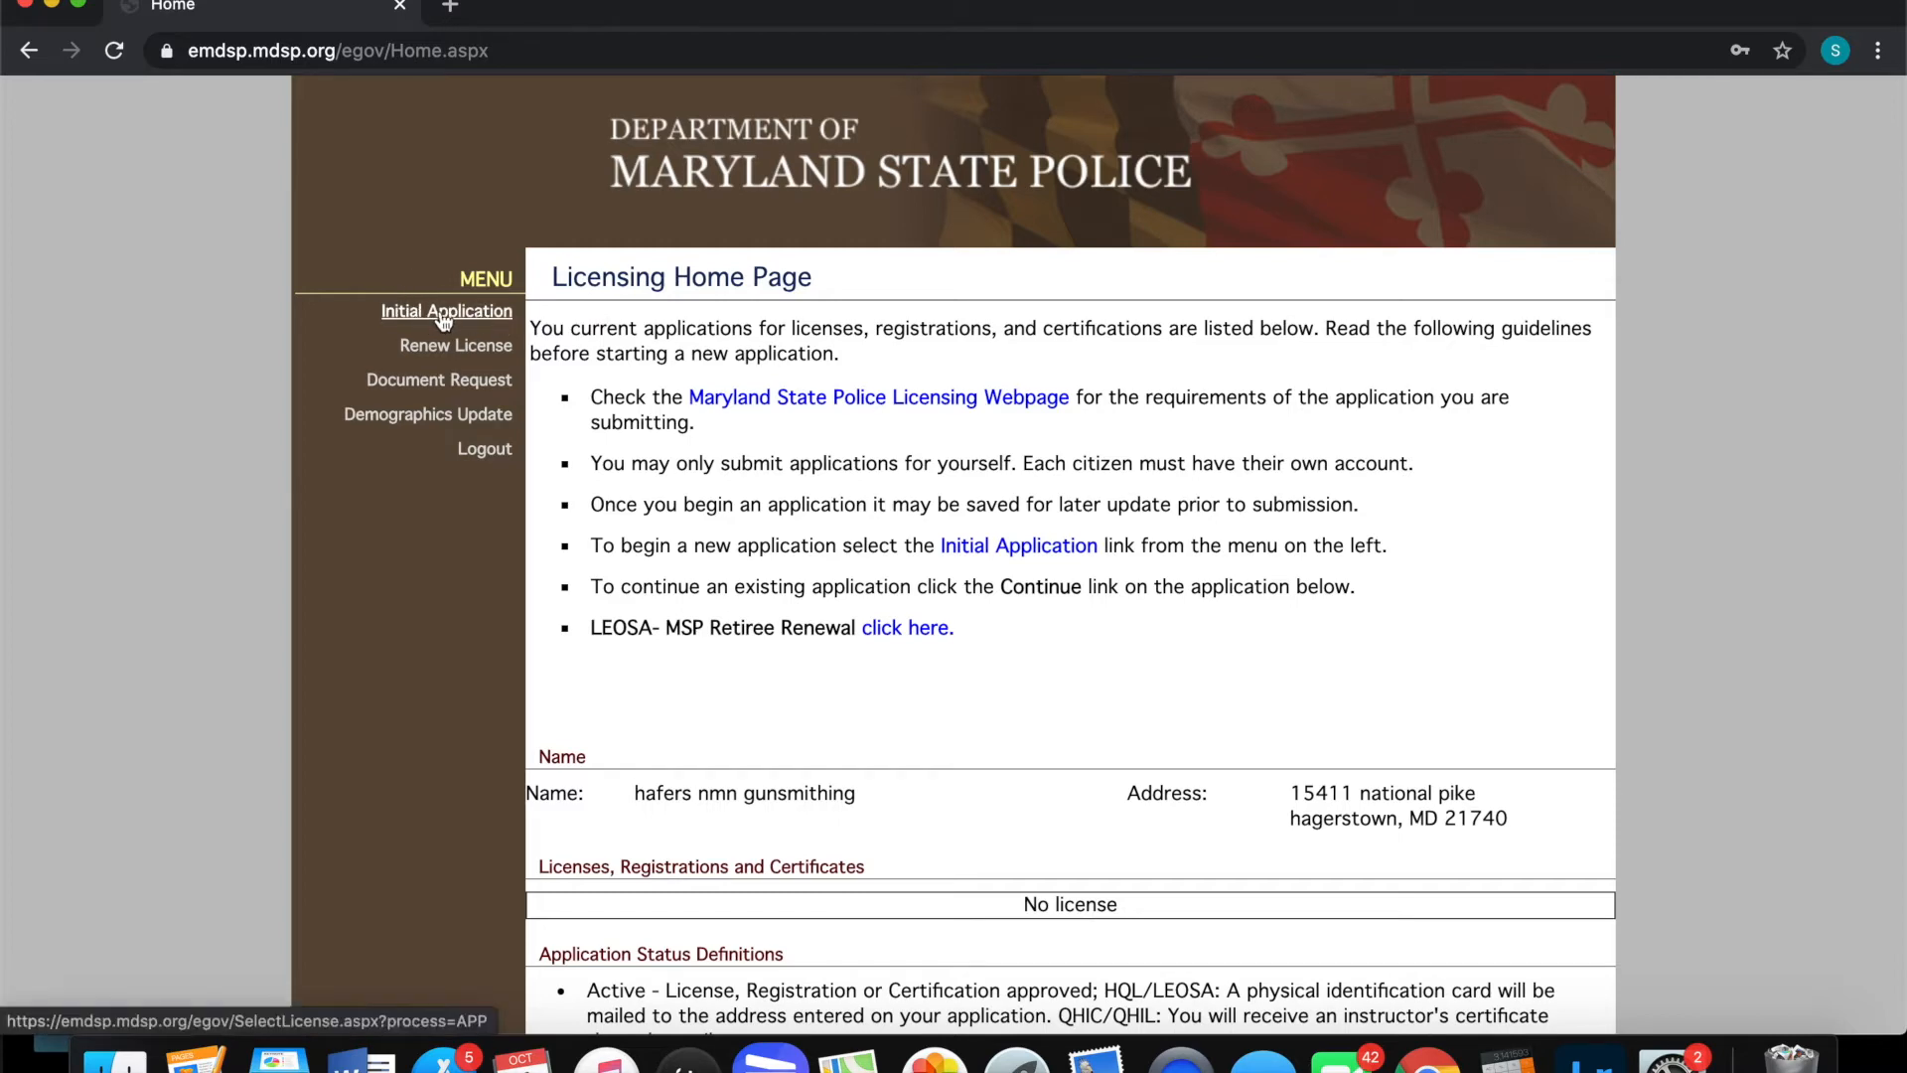
Choose Initial Application from the Licensing Home Page menu
left_click(402, 316)
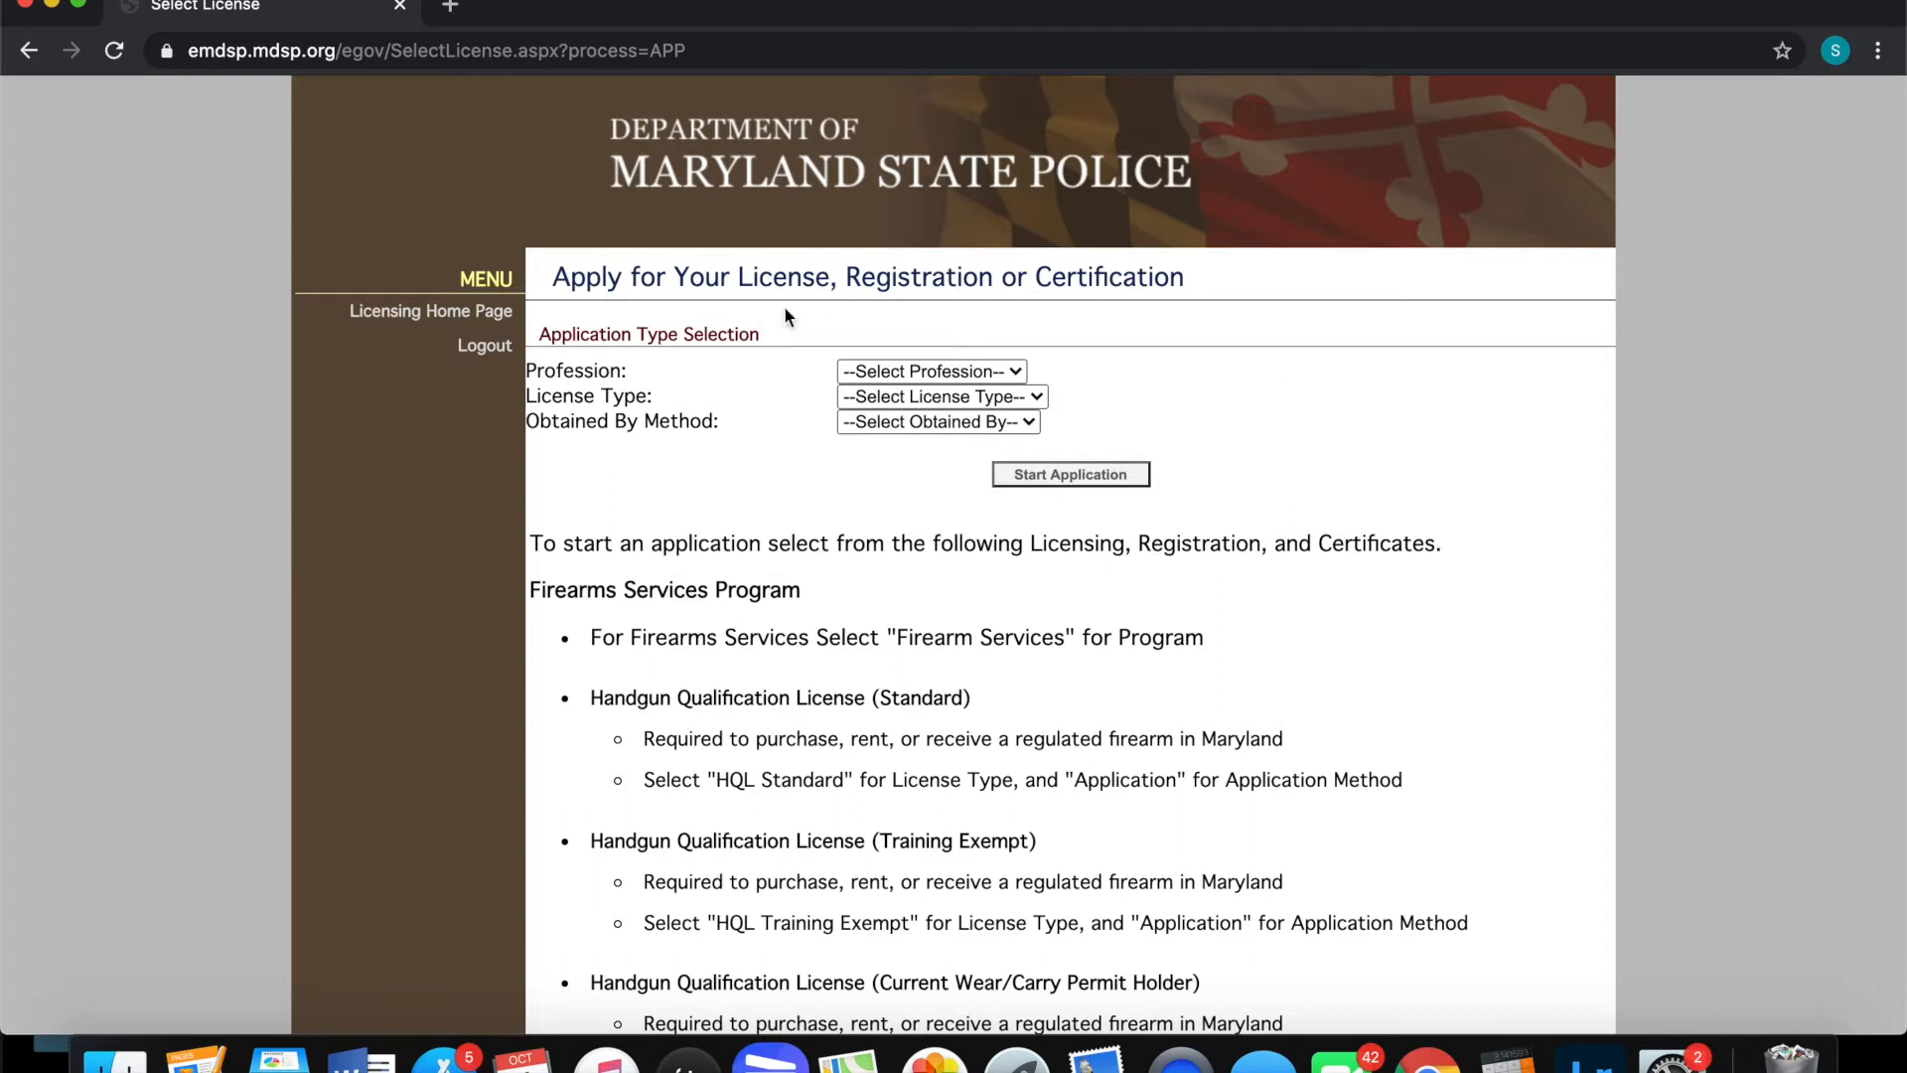
Select Firearms Services, HQL Training Exempt and Application, then start the application
left_click(973, 375)
left_click(963, 395)
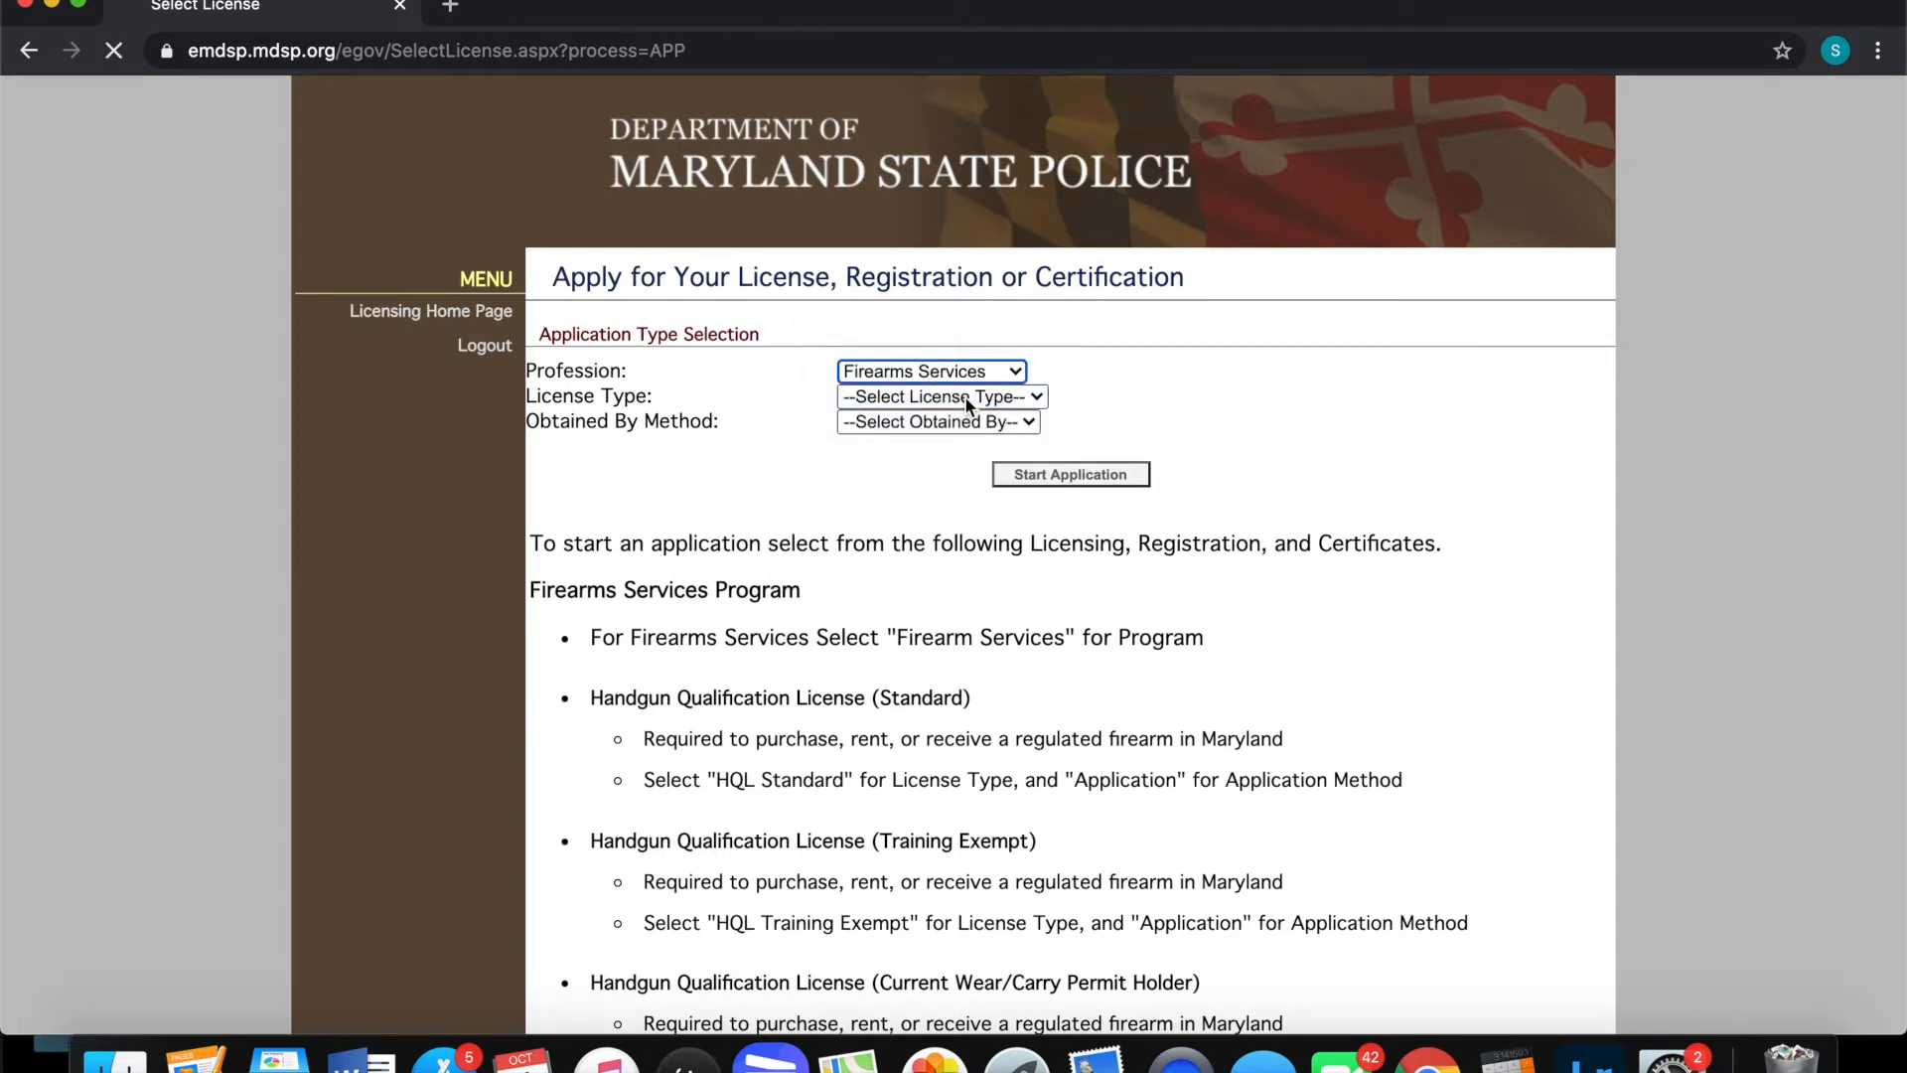
left_click(965, 399)
left_click(1019, 396)
left_click(1021, 397)
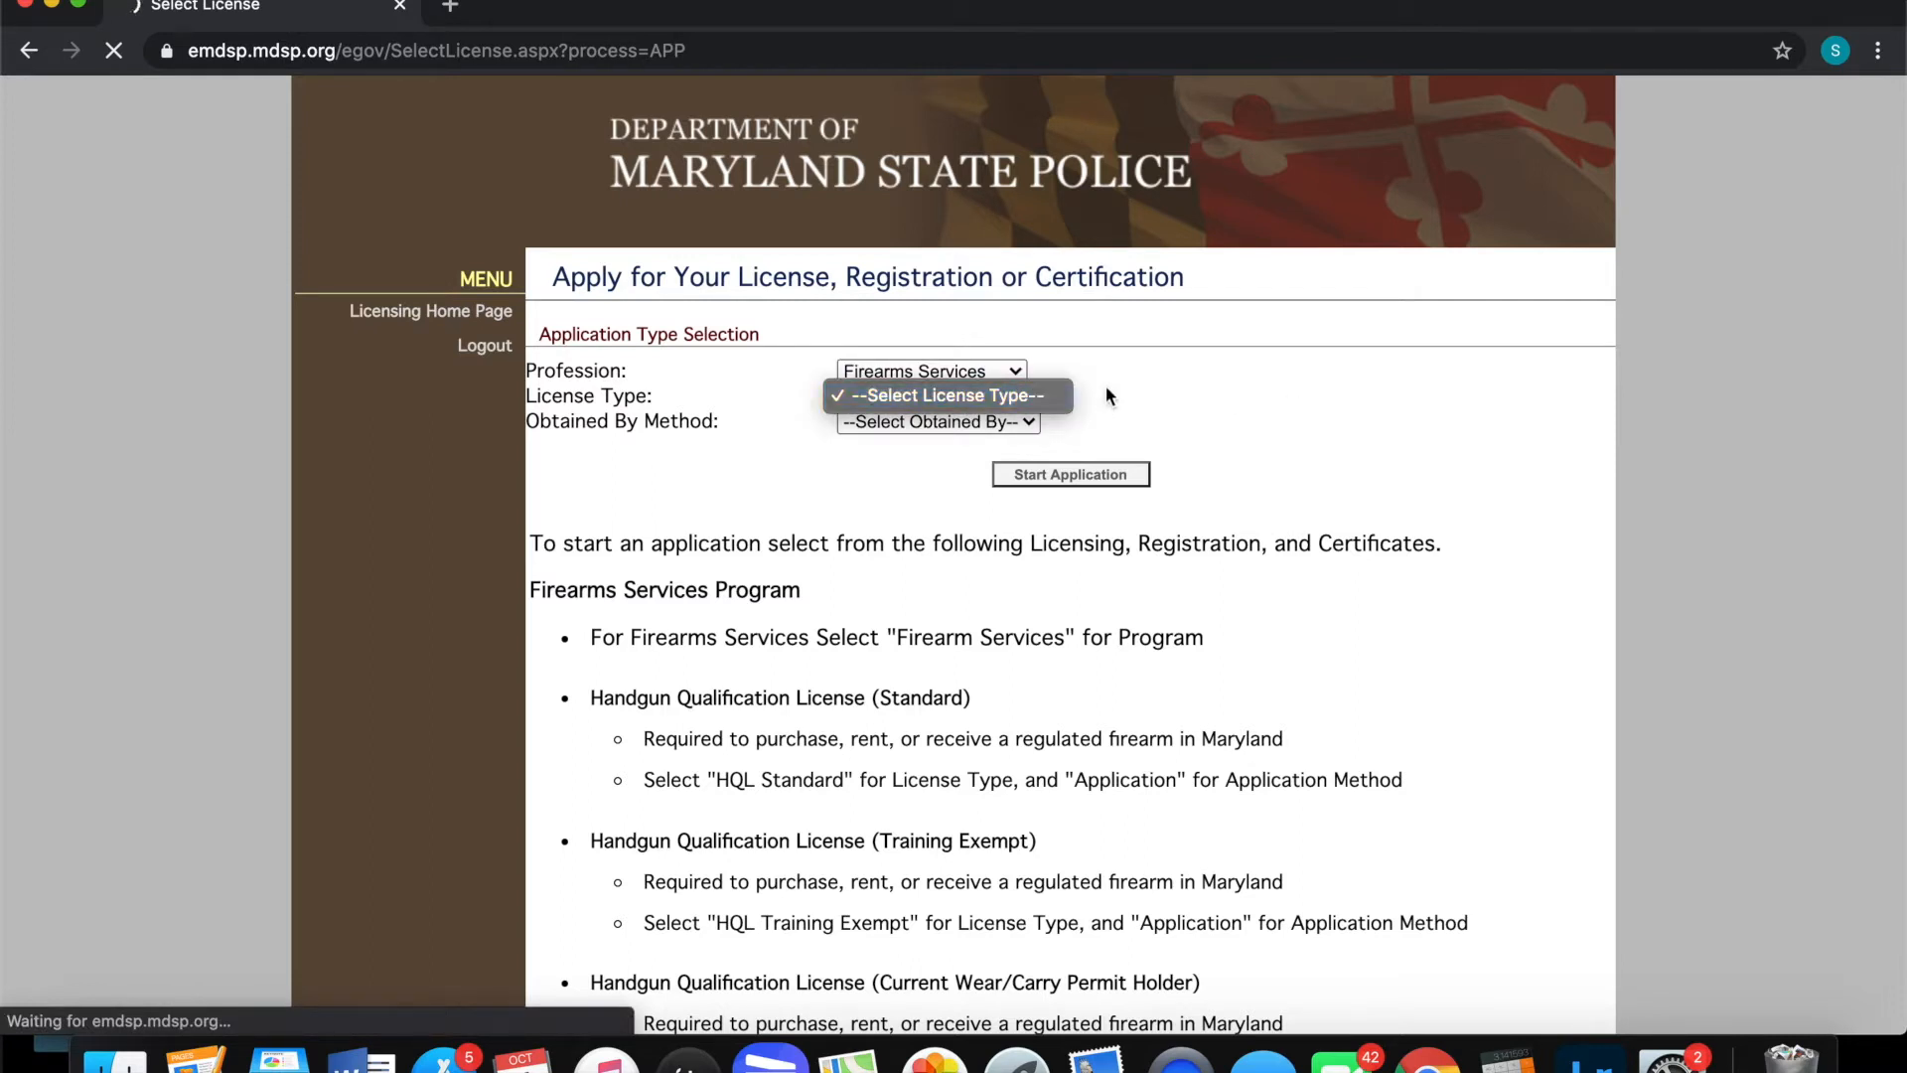
left_click(989, 396)
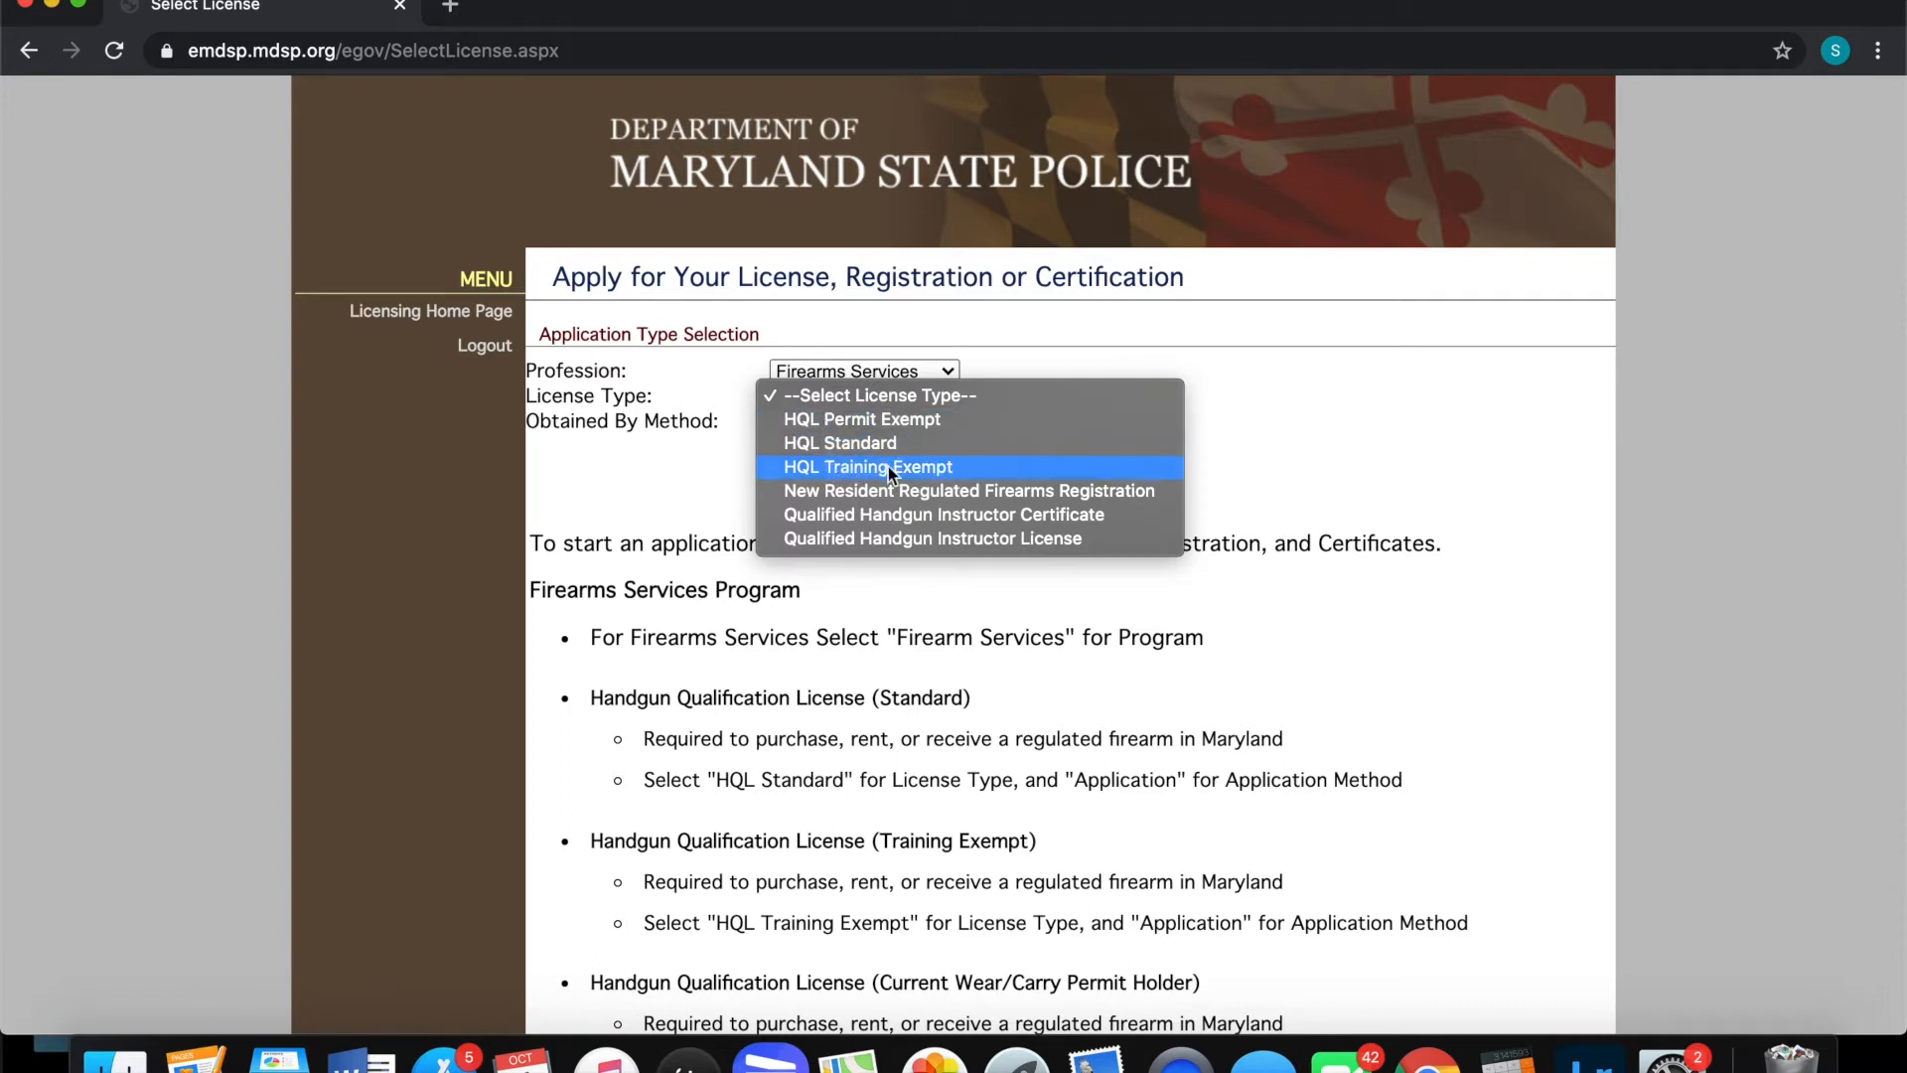
left_click(861, 467)
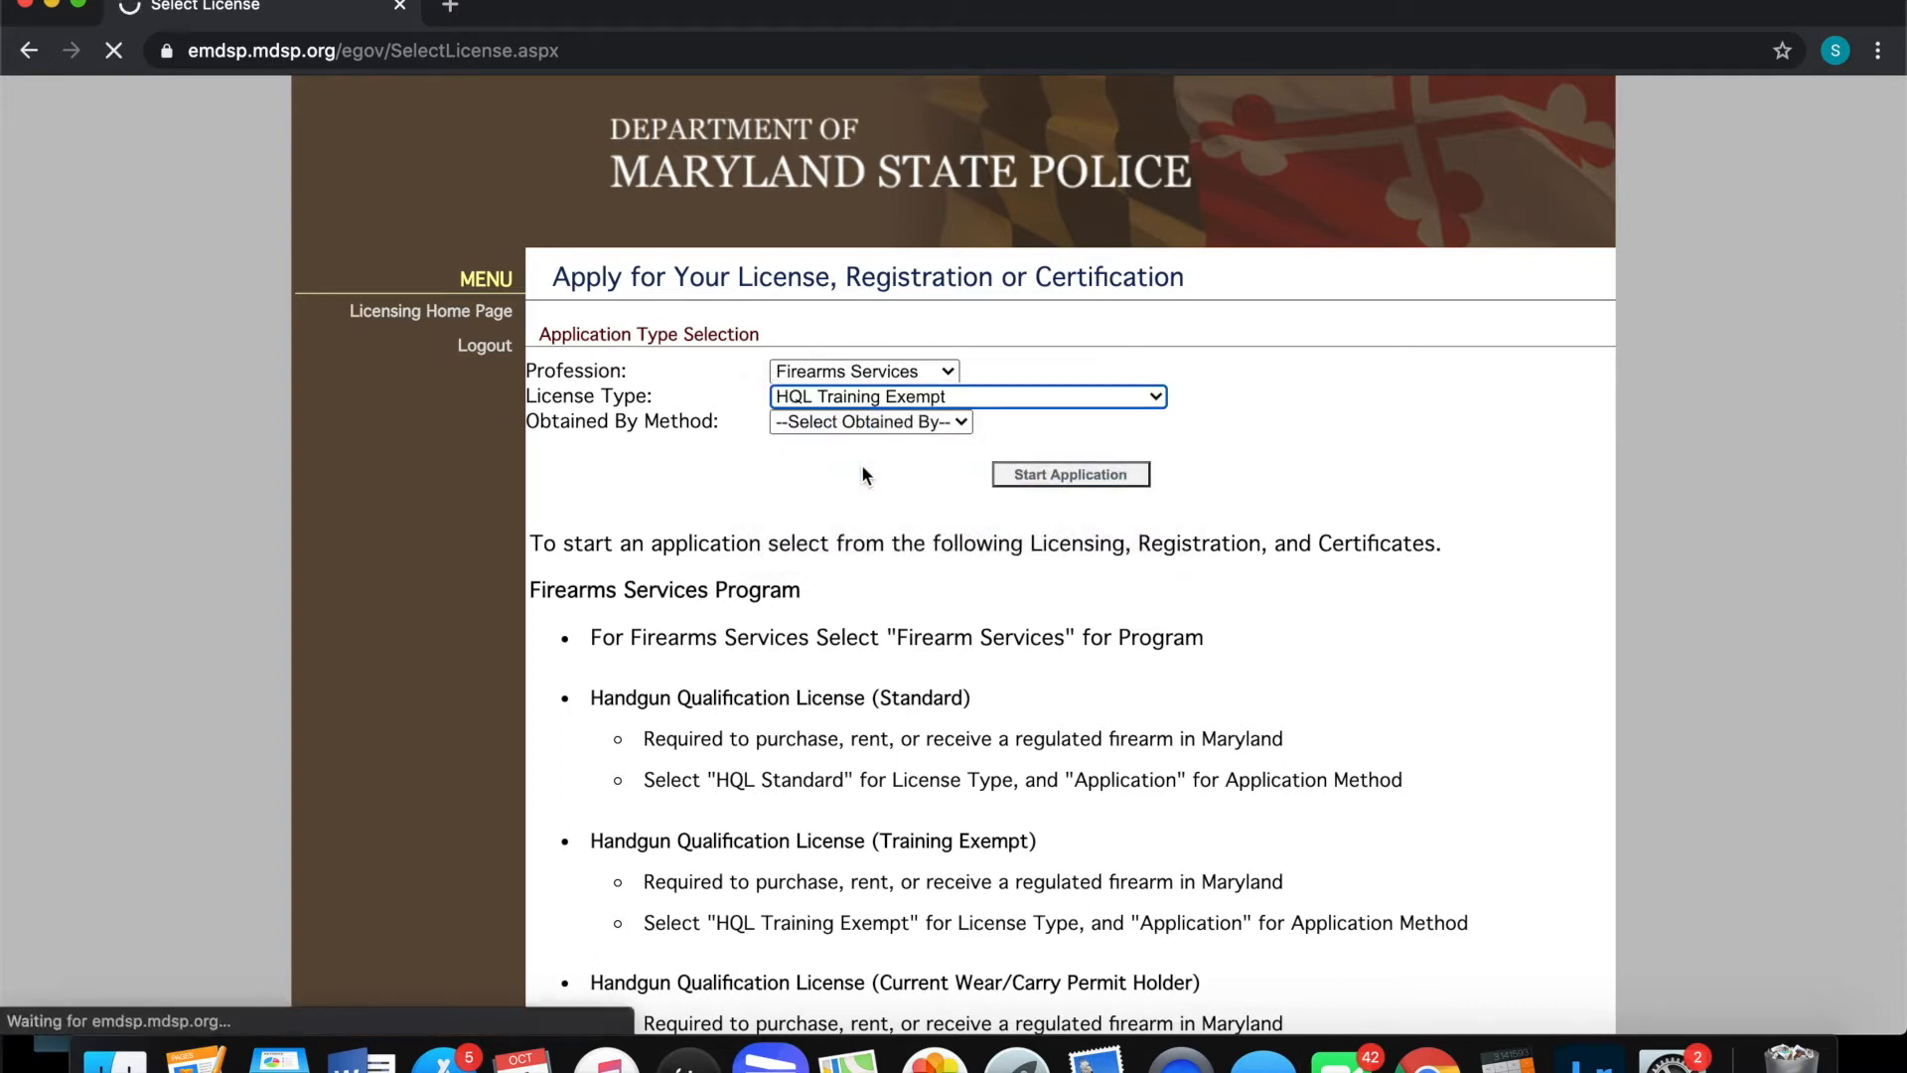
left_click(867, 425)
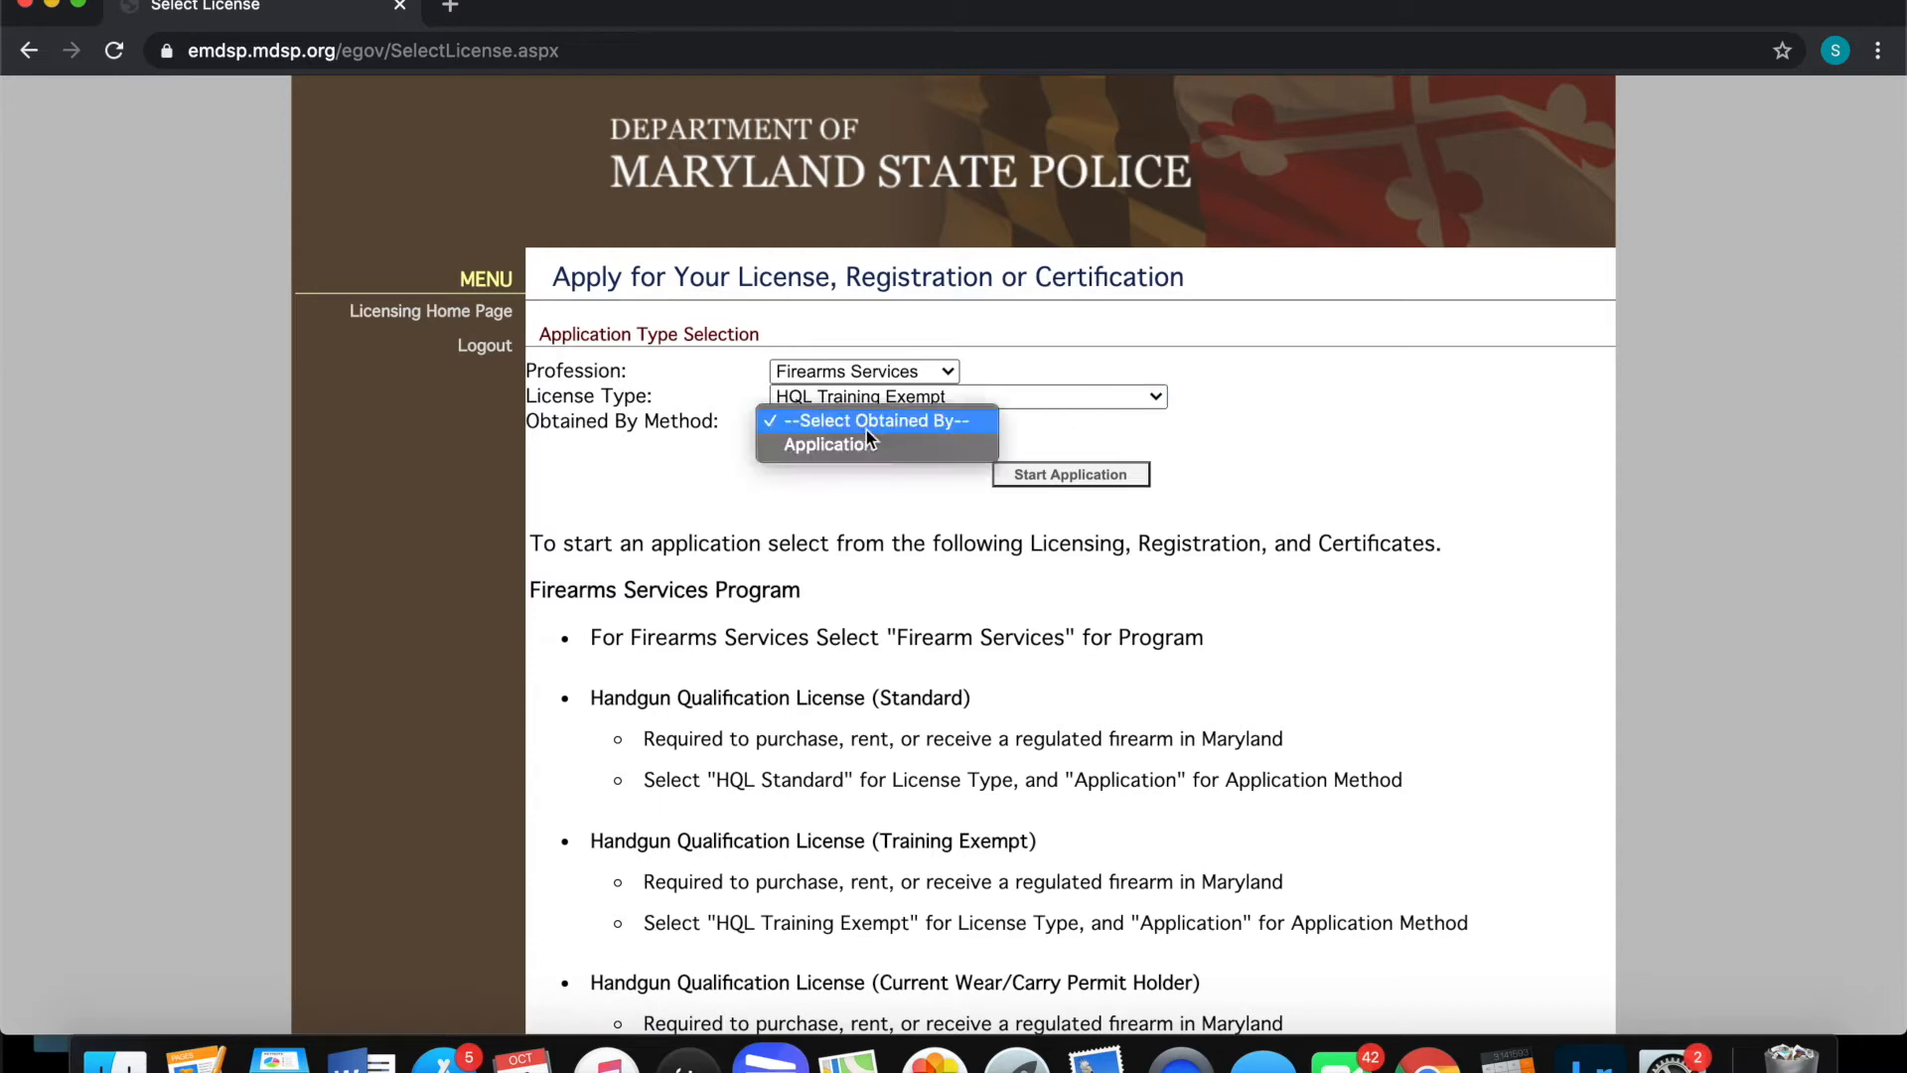
left_click(862, 450)
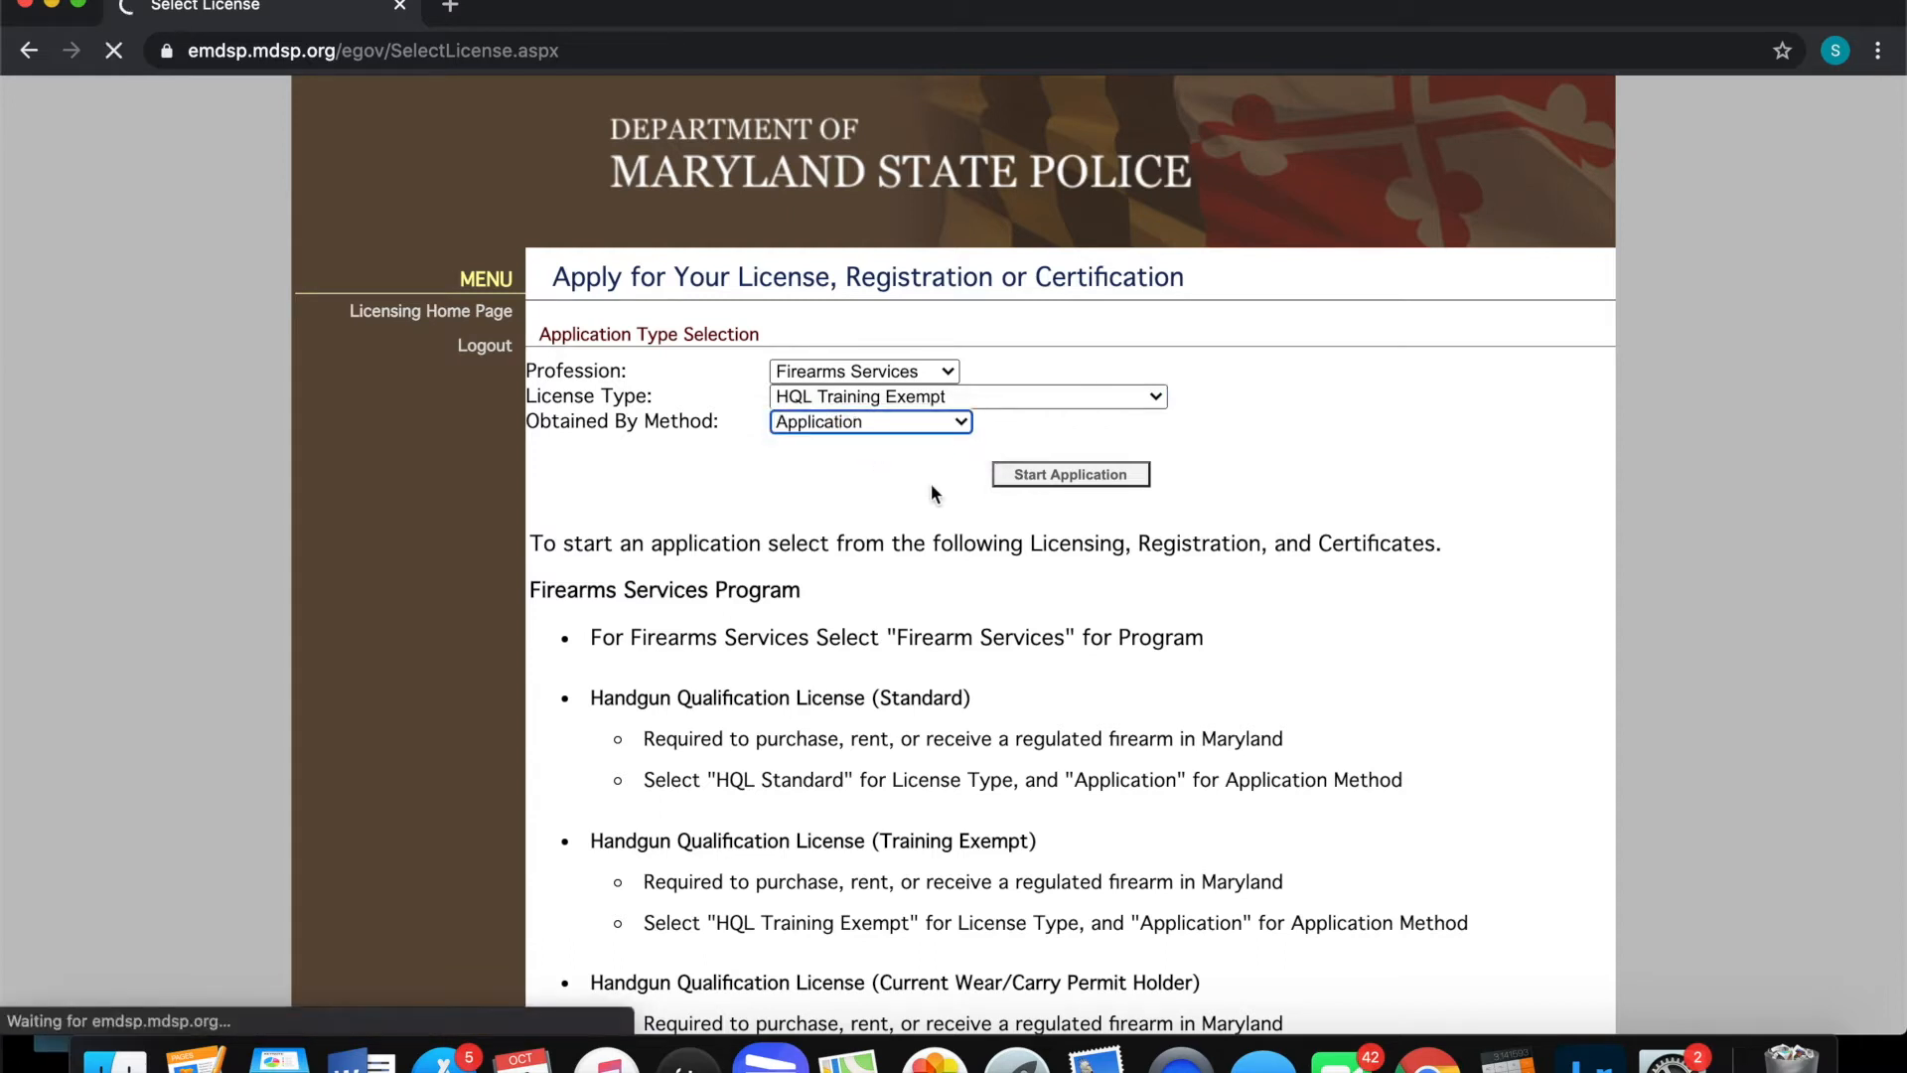
left_click(1039, 478)
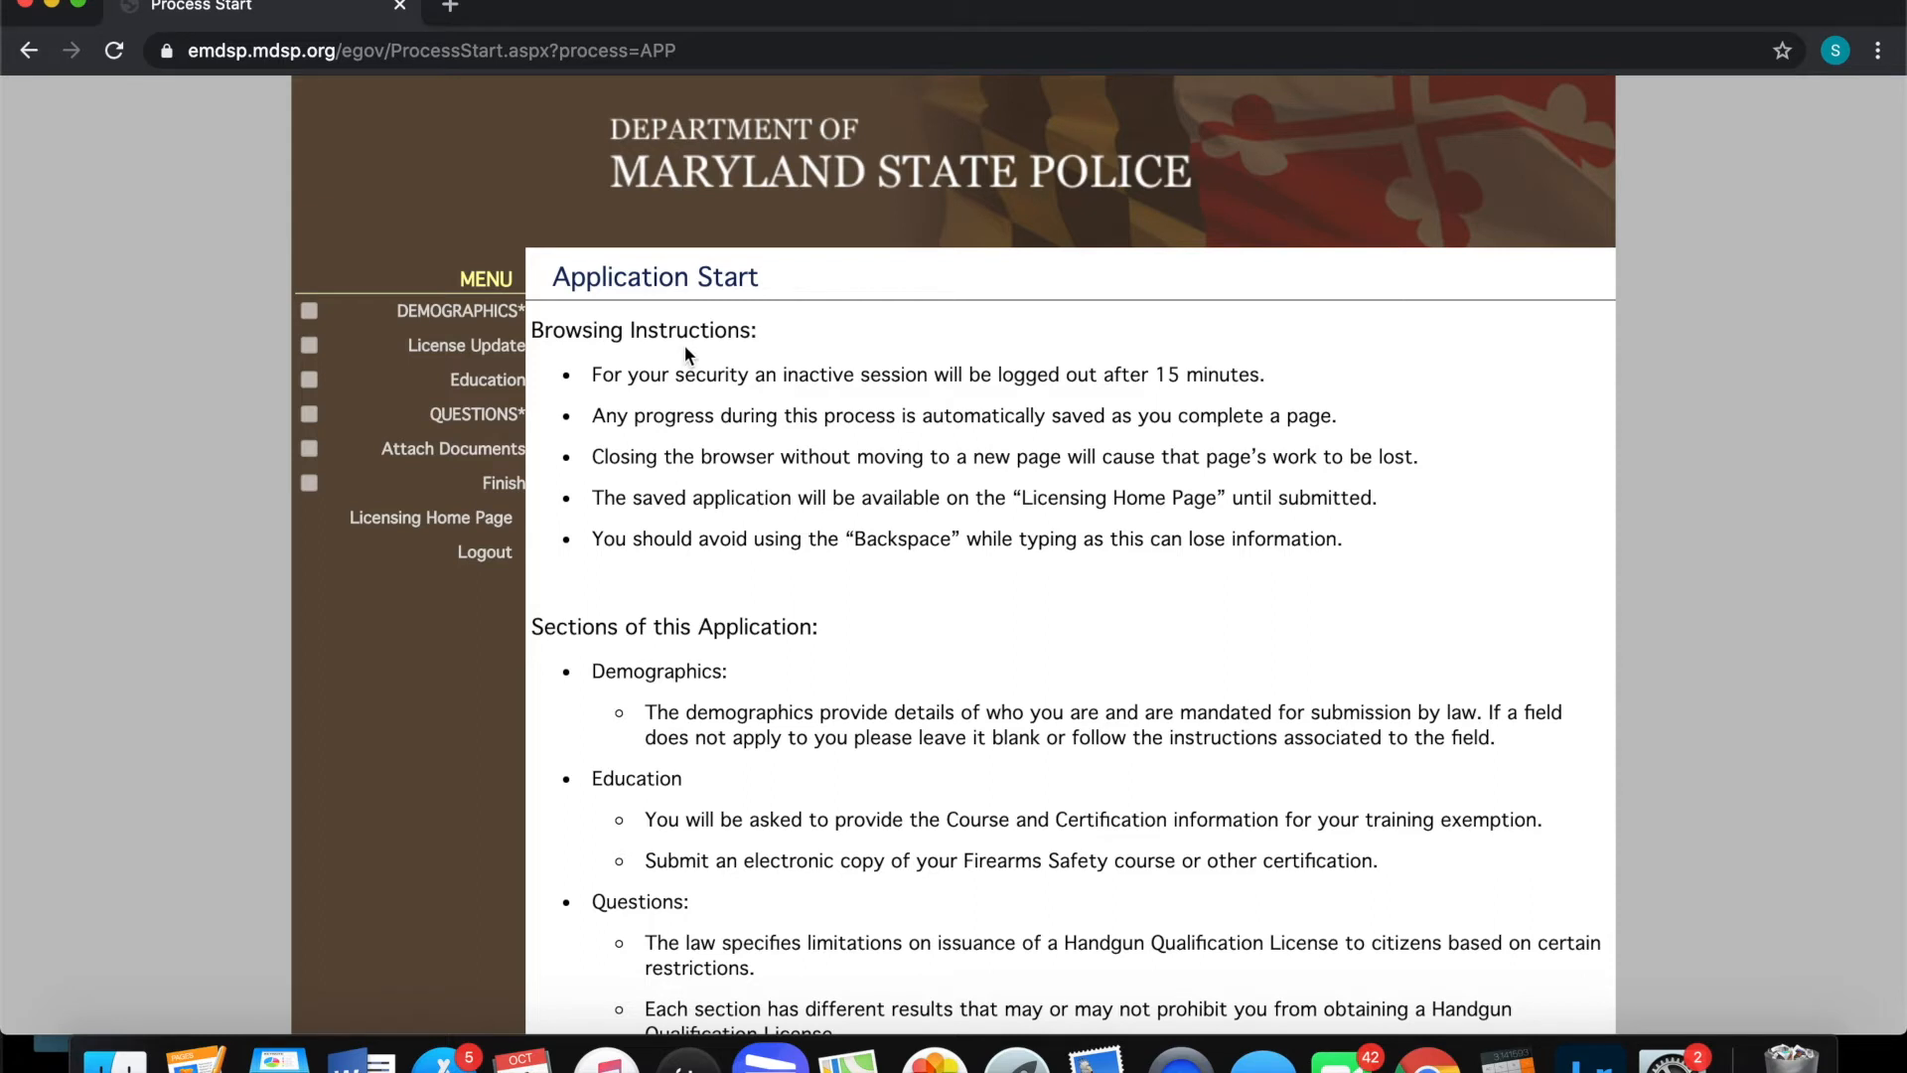
Open the Demographics section and scroll through the prefilled applicant details
left_click(421, 311)
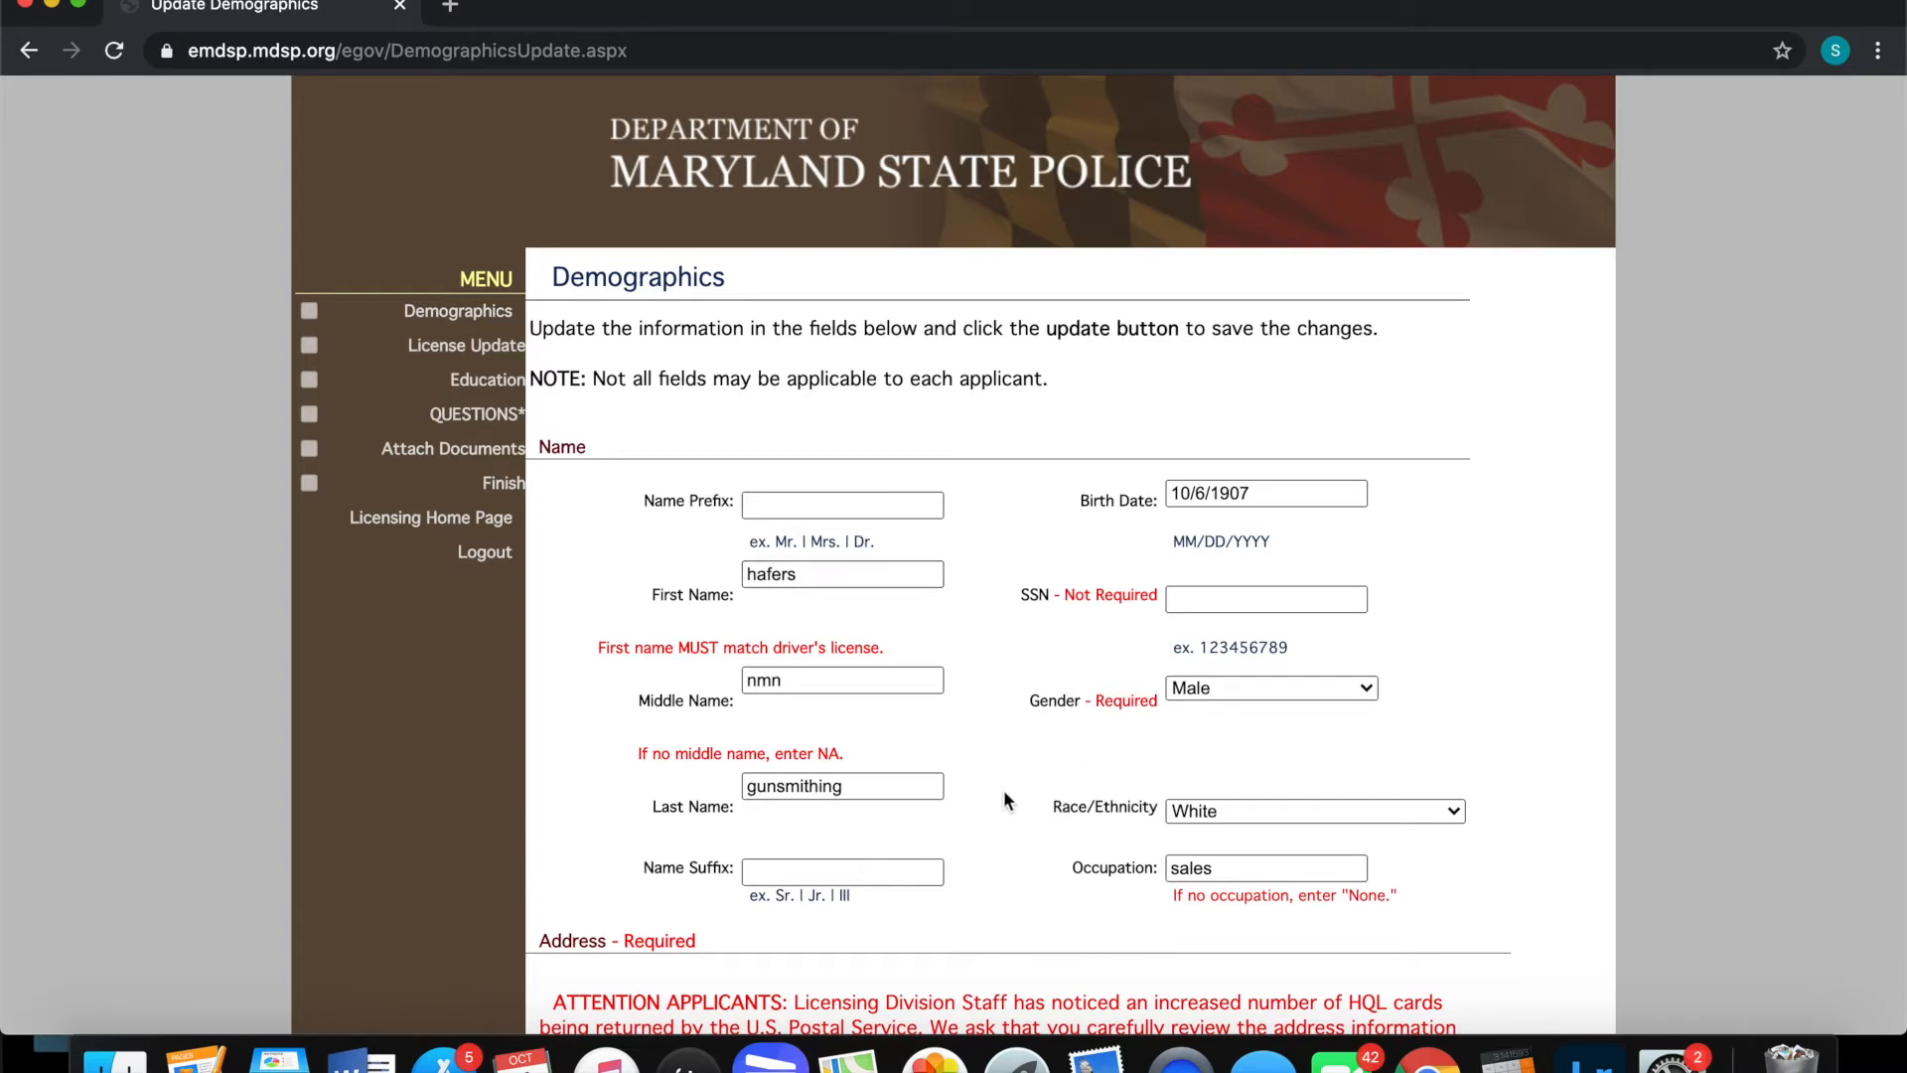
scroll(1004, 793, "down", 3)
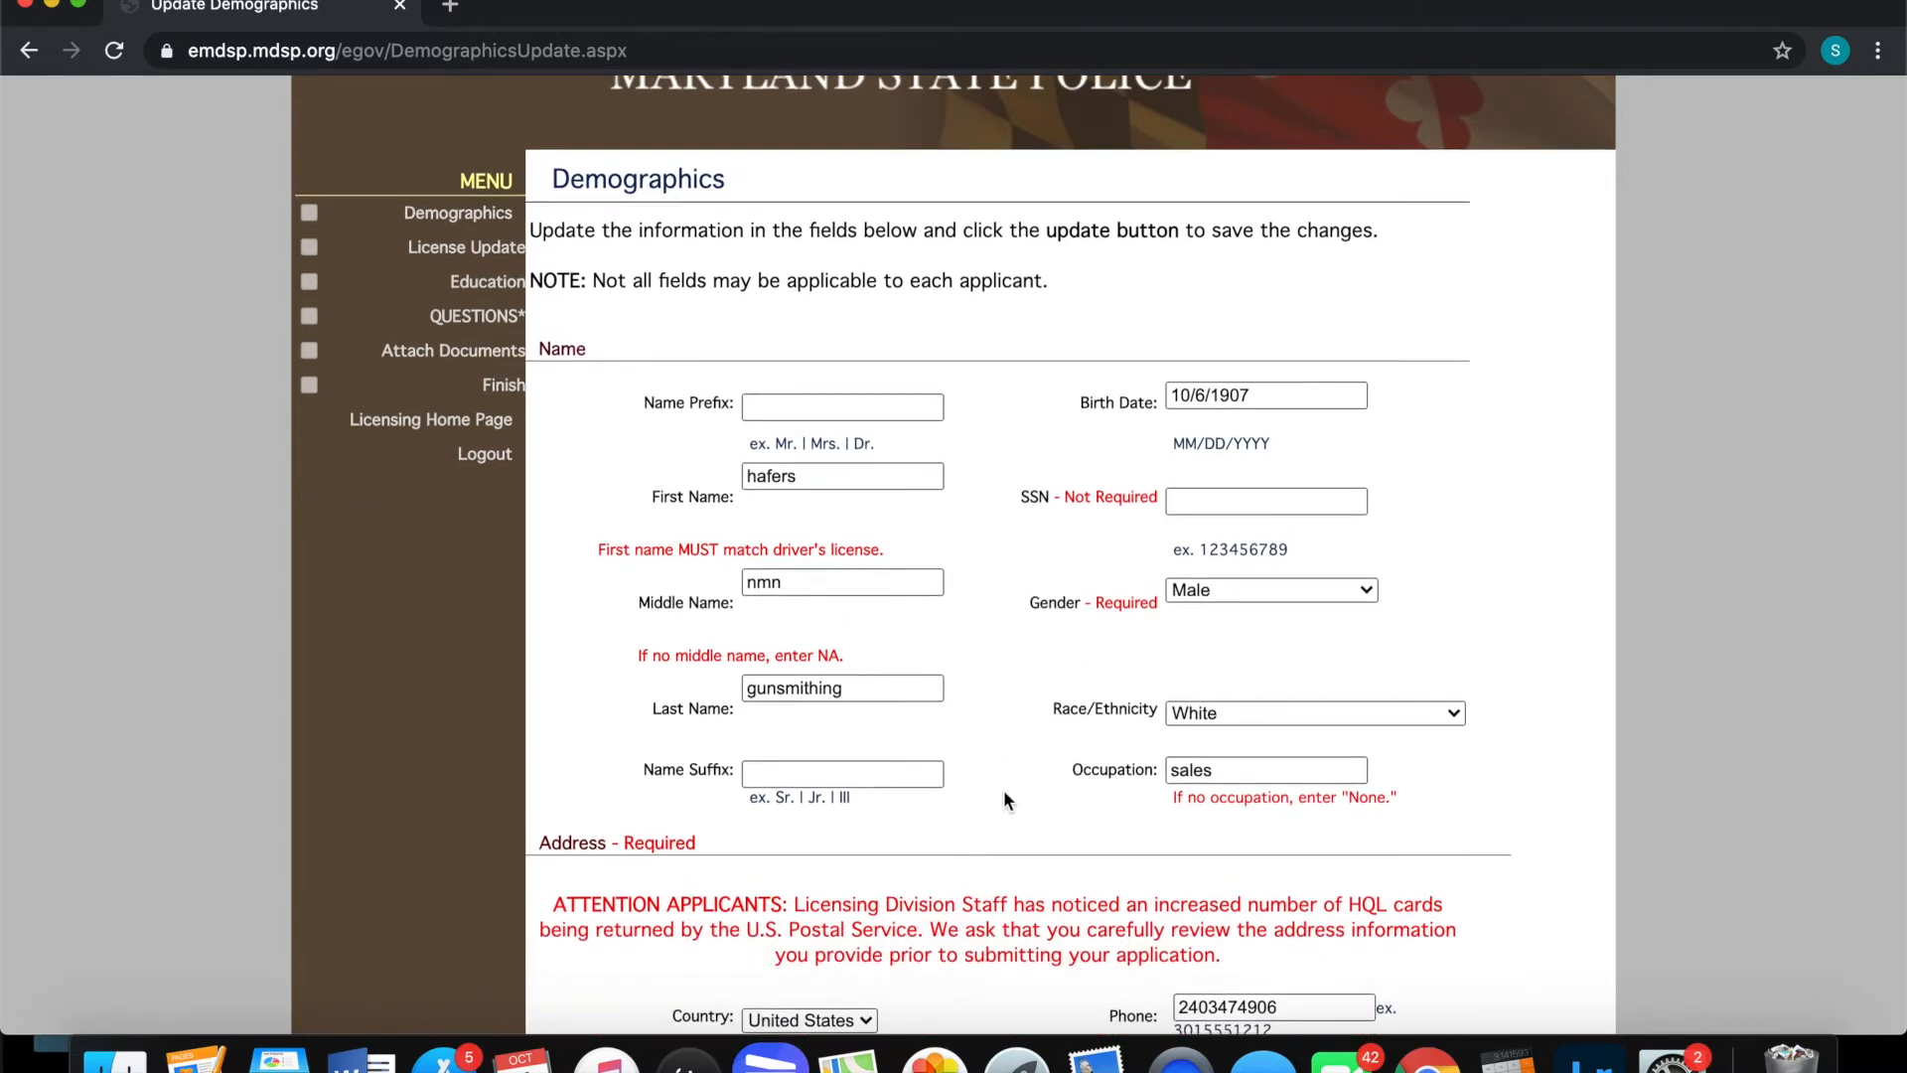
scroll(1004, 793, "down", 1)
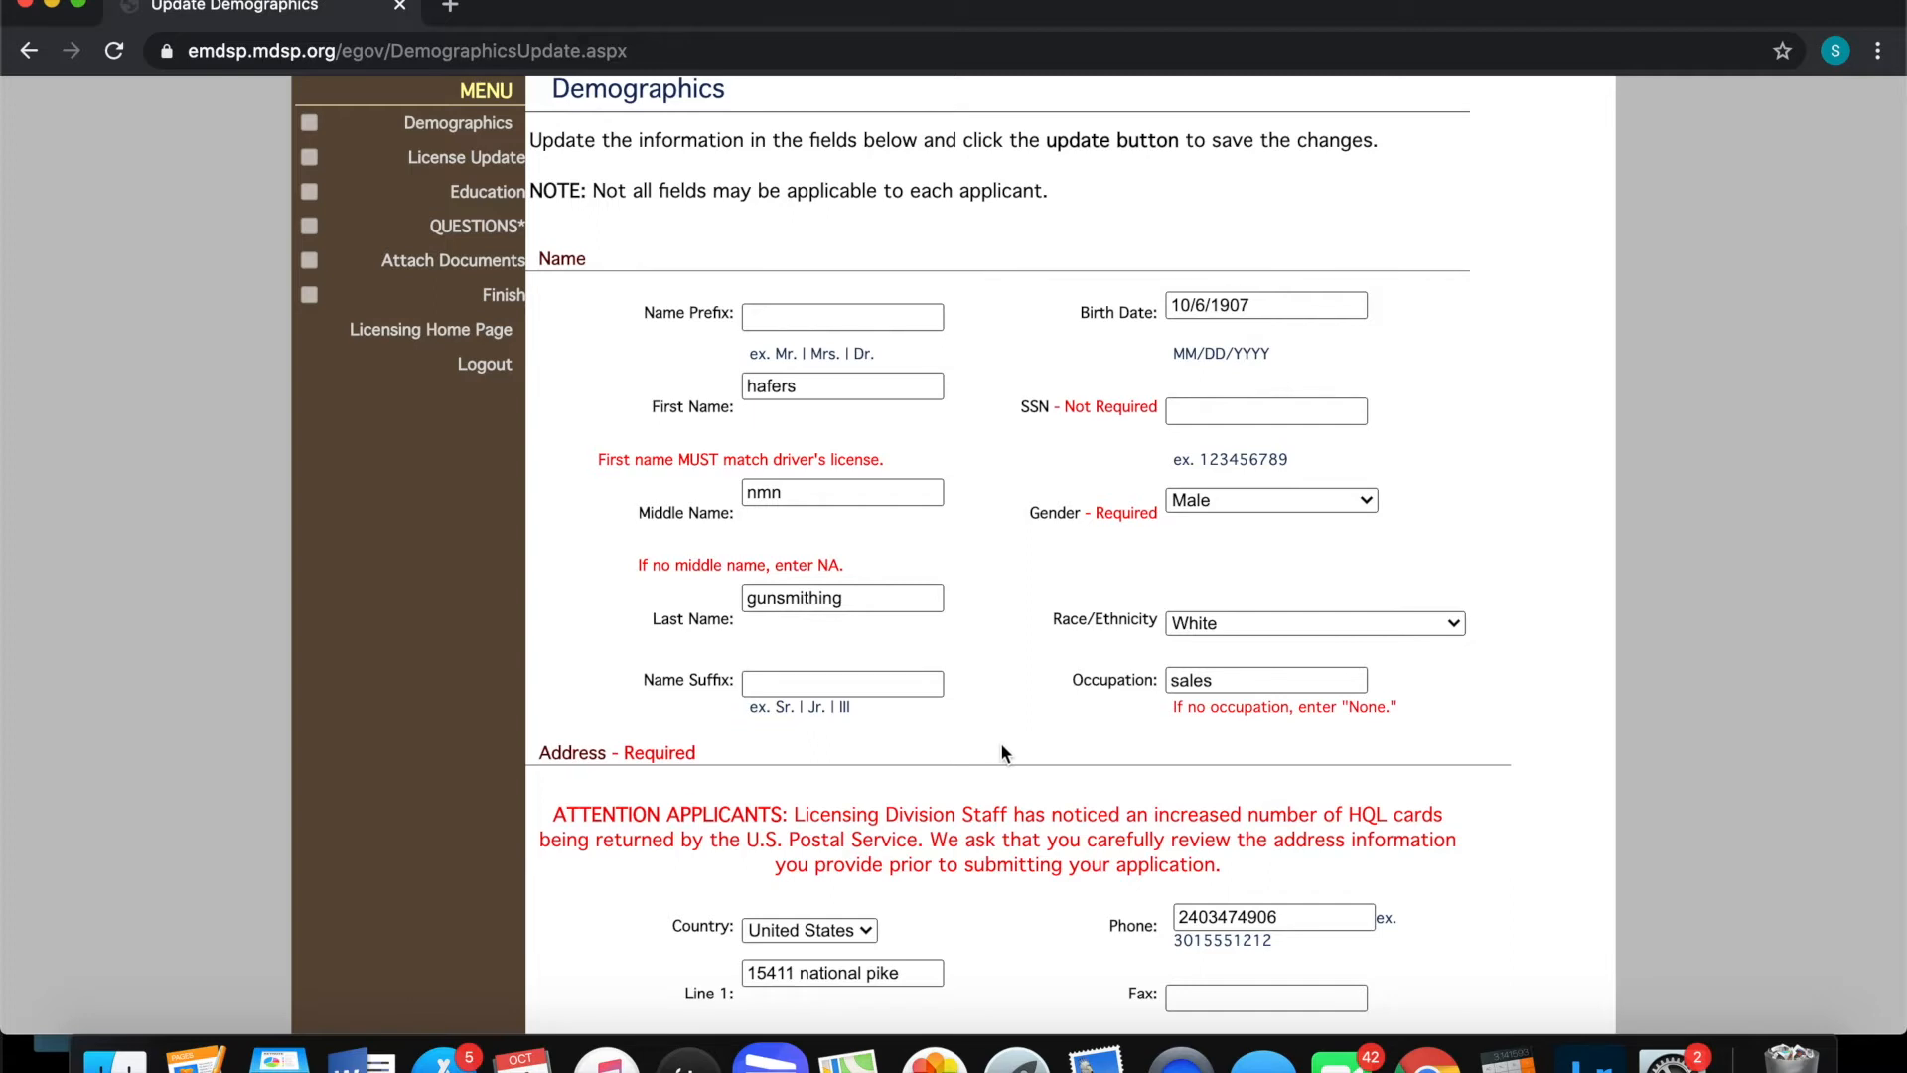
scroll(999, 743, "down", 5)
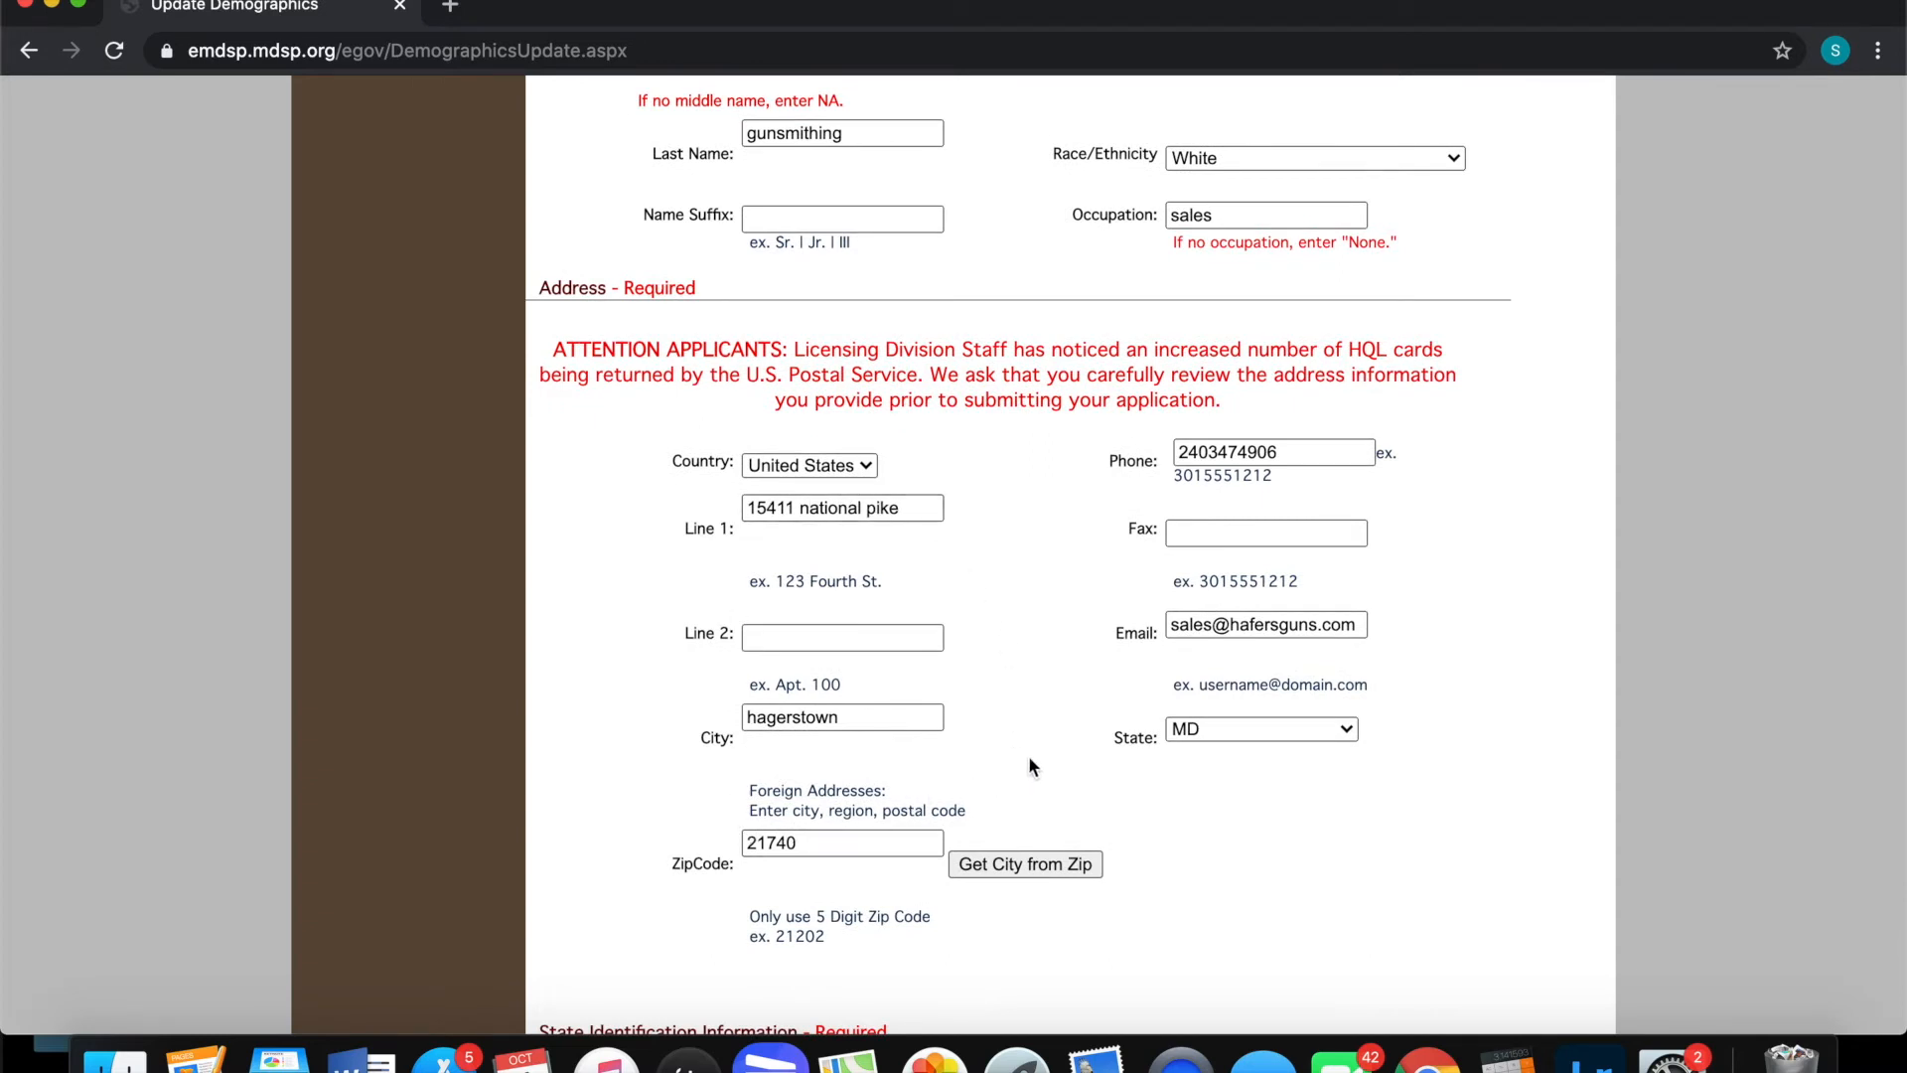
Review the Demographics form down to the Fingerprinting note and mark Demographics complete
scroll(1029, 765, "down", 4)
scroll(1029, 761, "down", 4)
scroll(1029, 760, "down", 2)
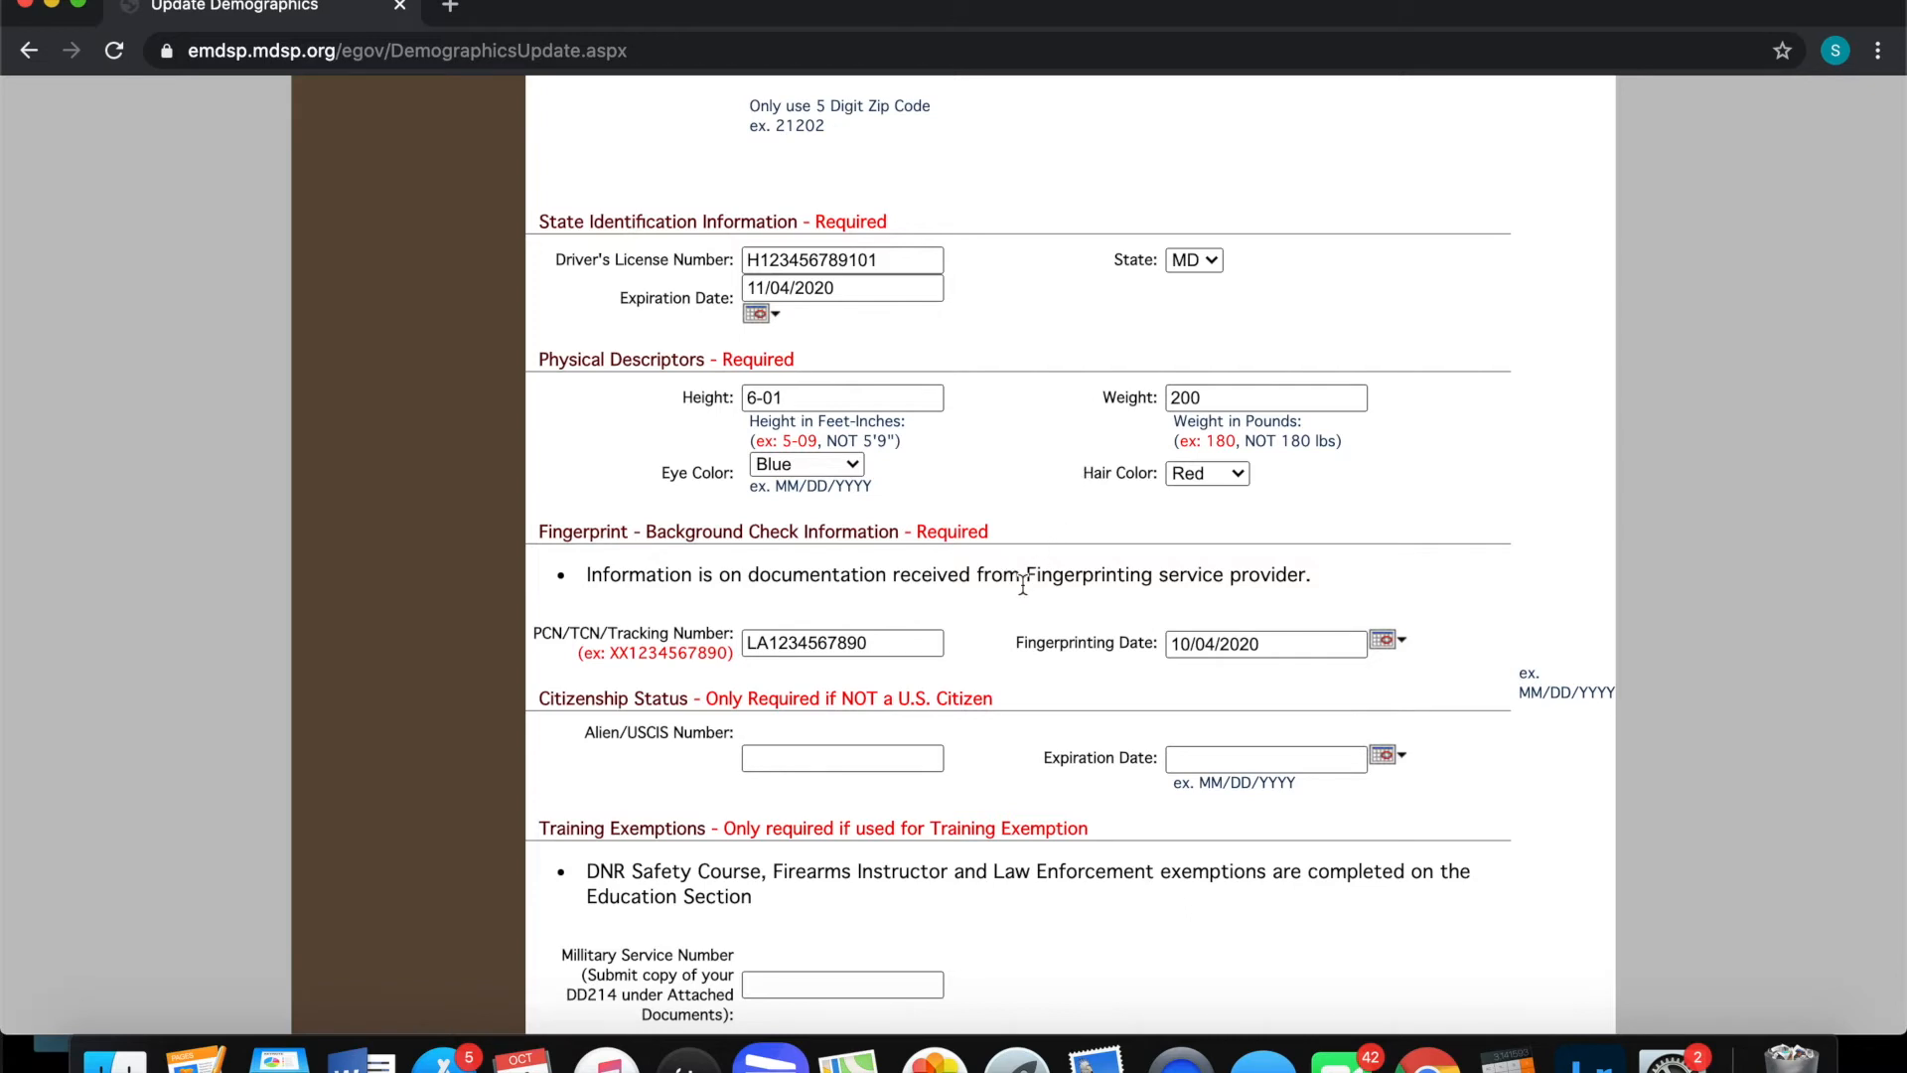
scroll(1023, 584, "down", 3)
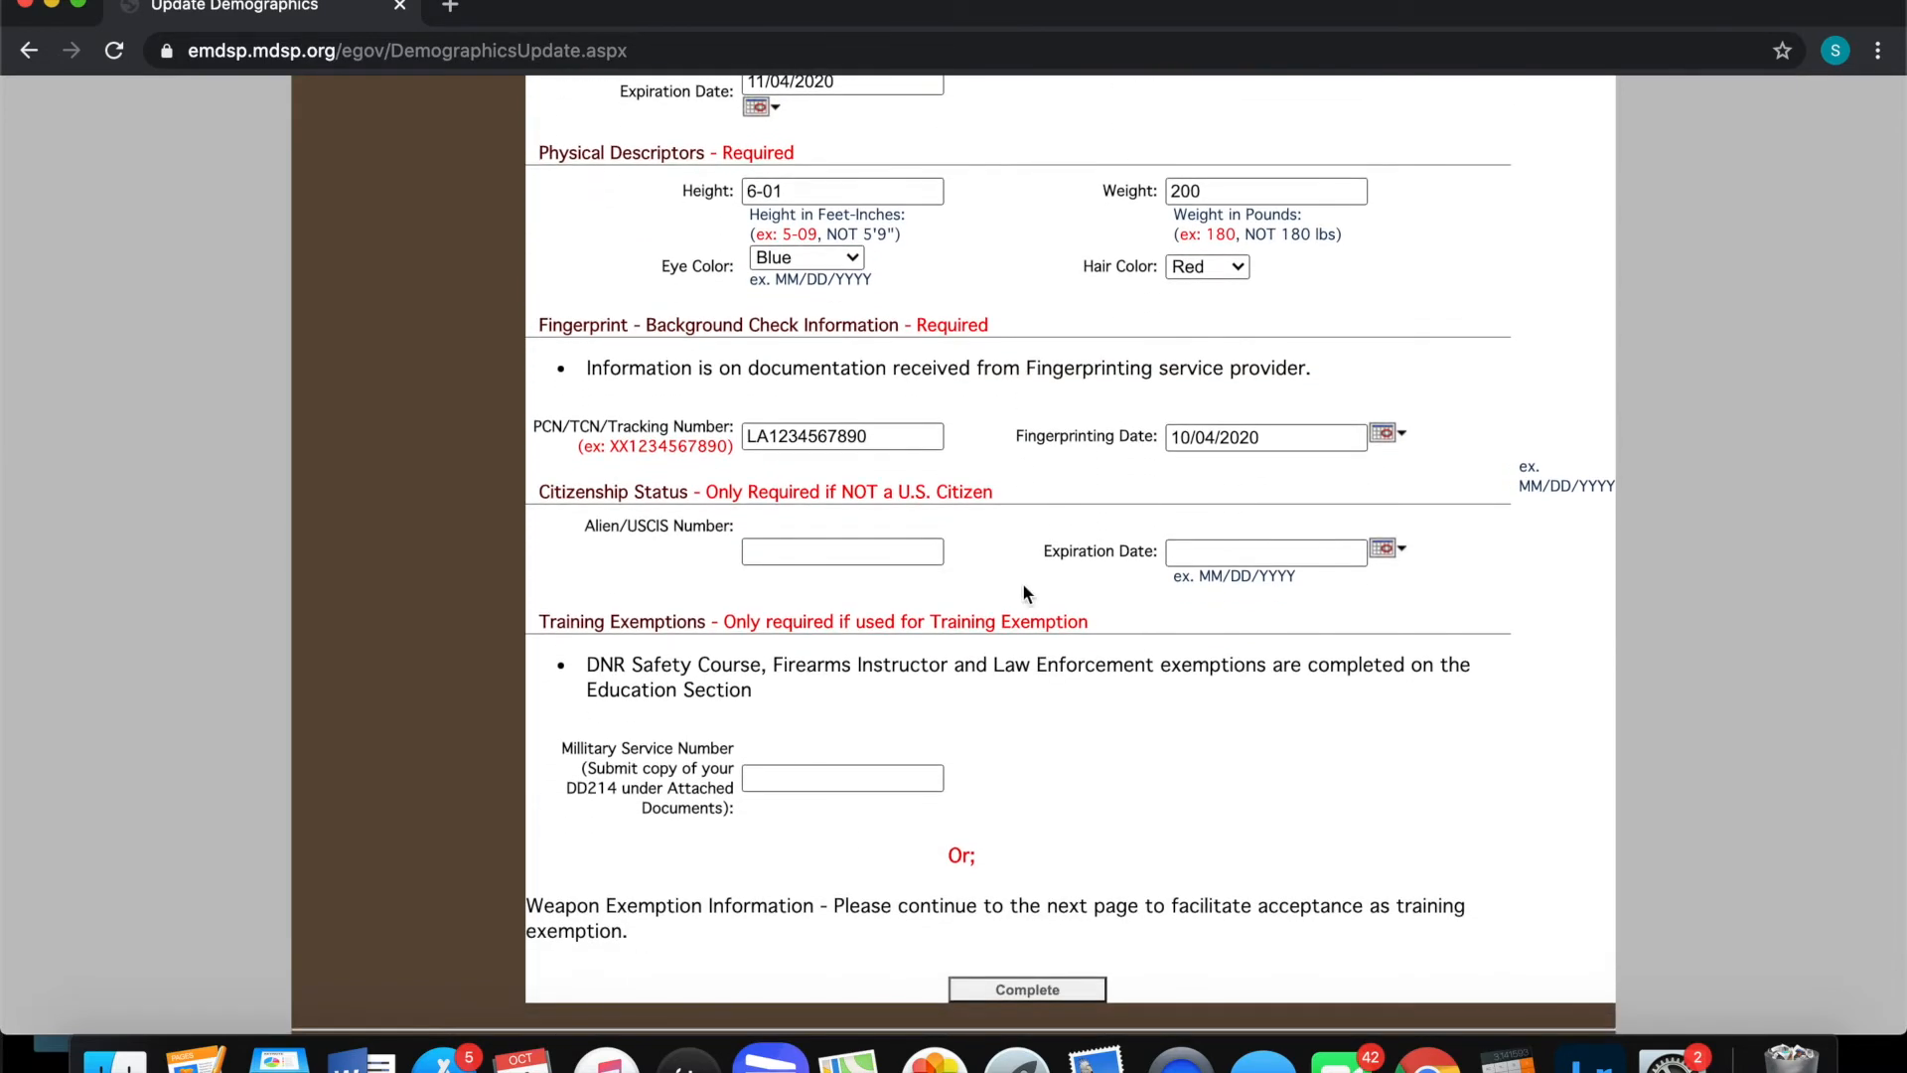
scroll(1023, 592, "down", 1)
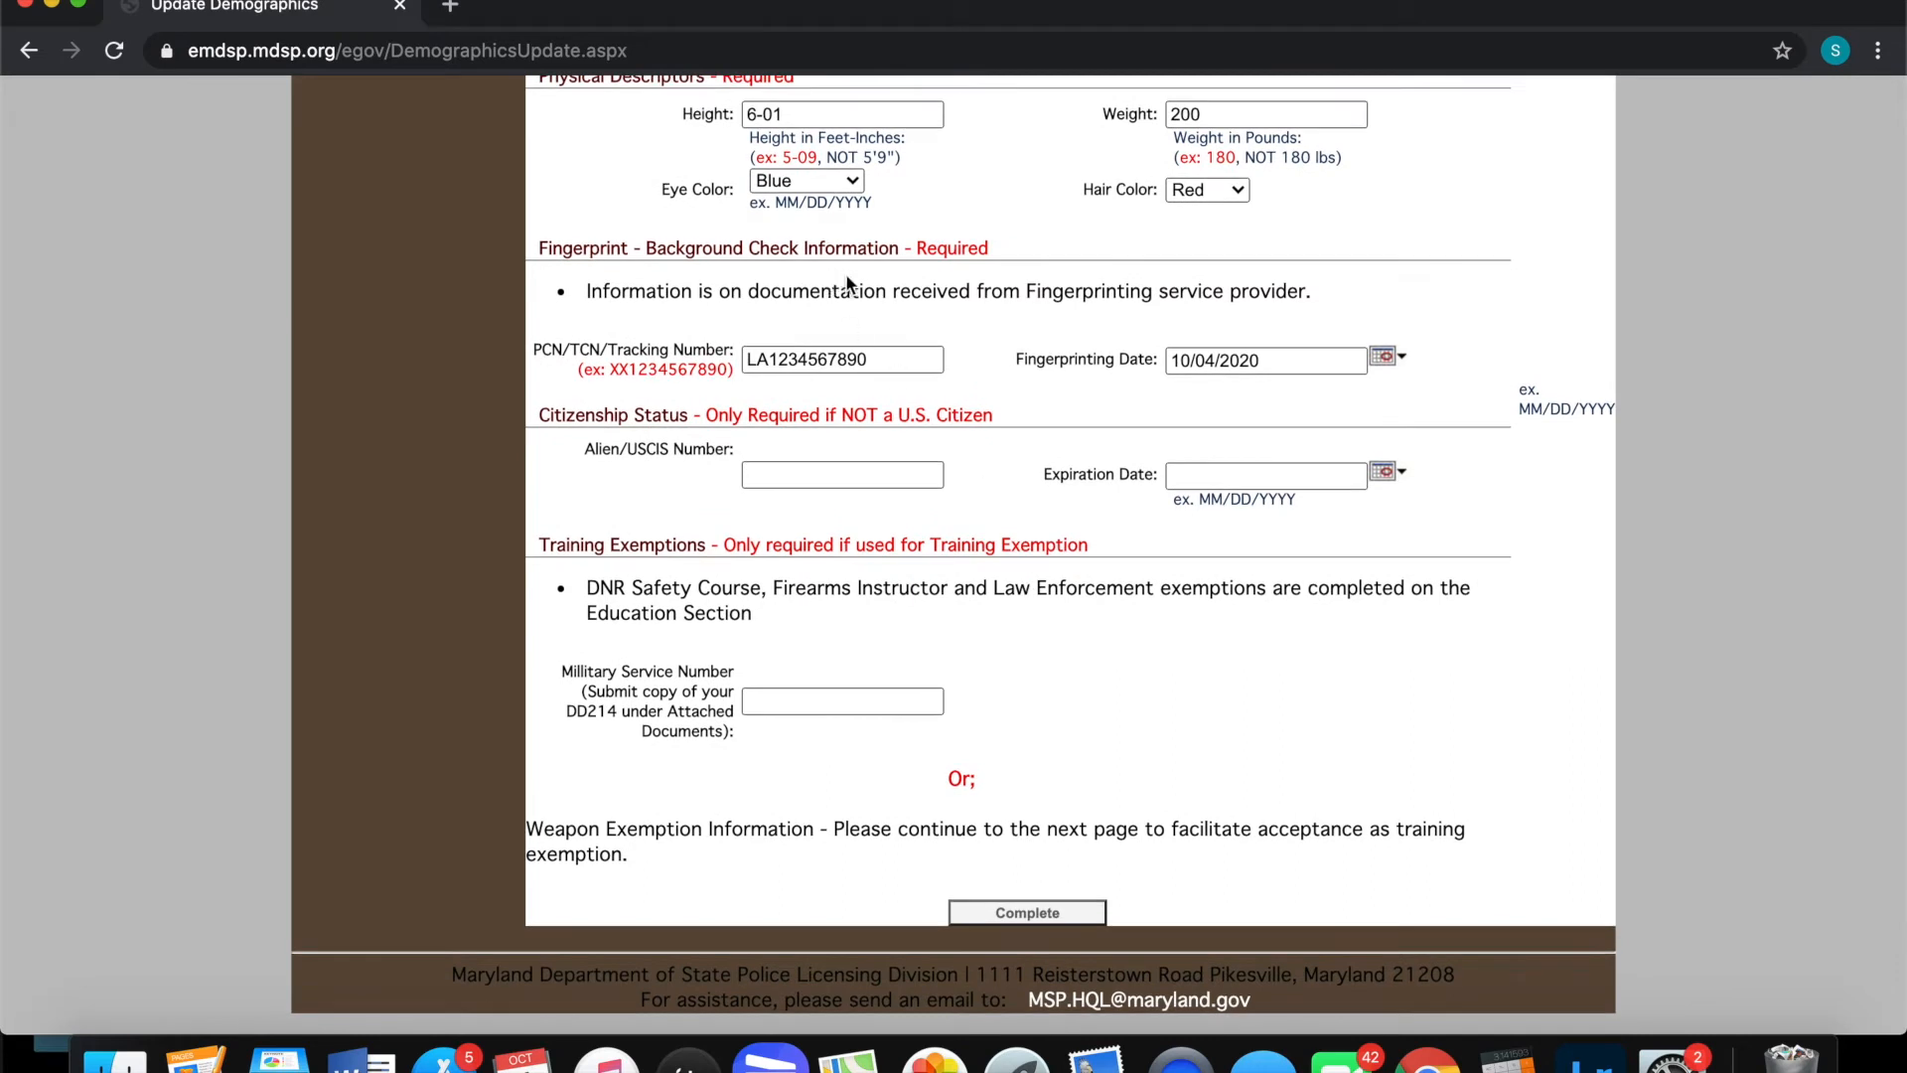
left_click_drag(1150, 292, 1021, 292)
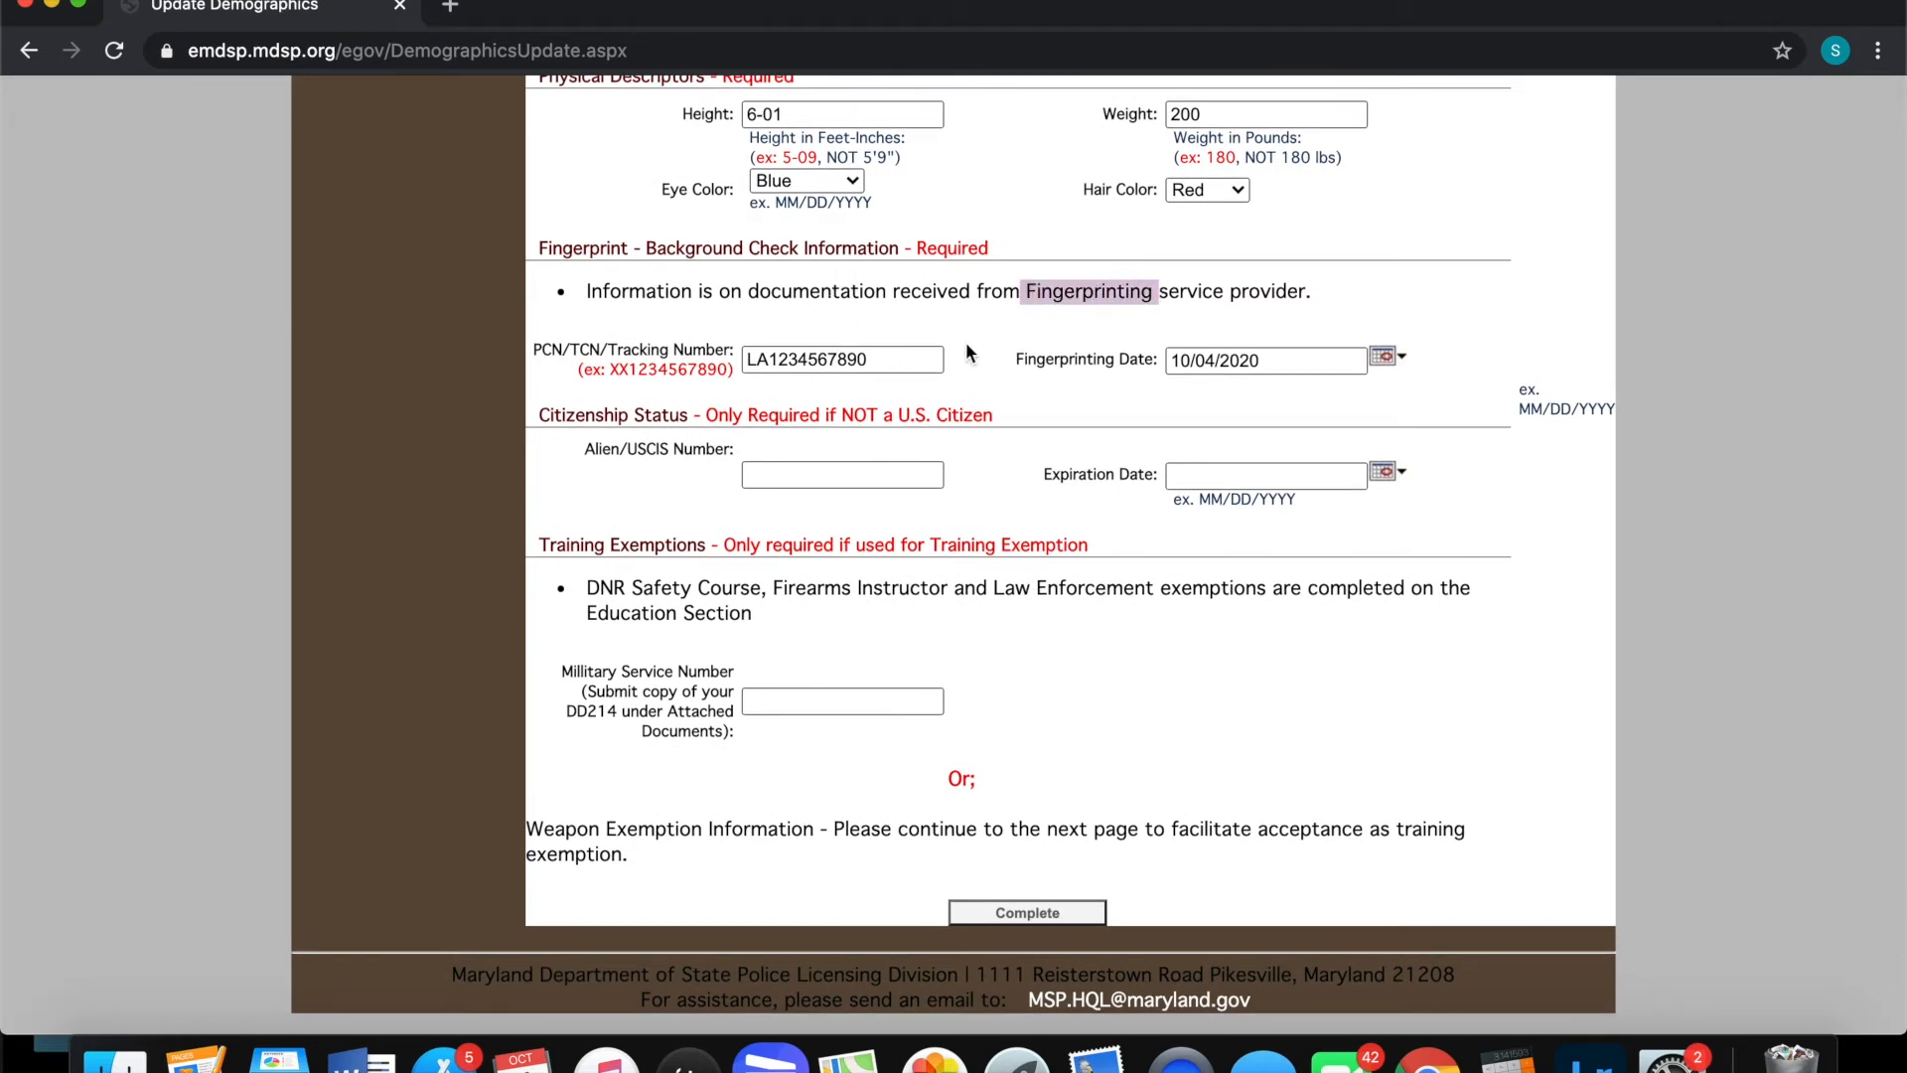
left_click(966, 345)
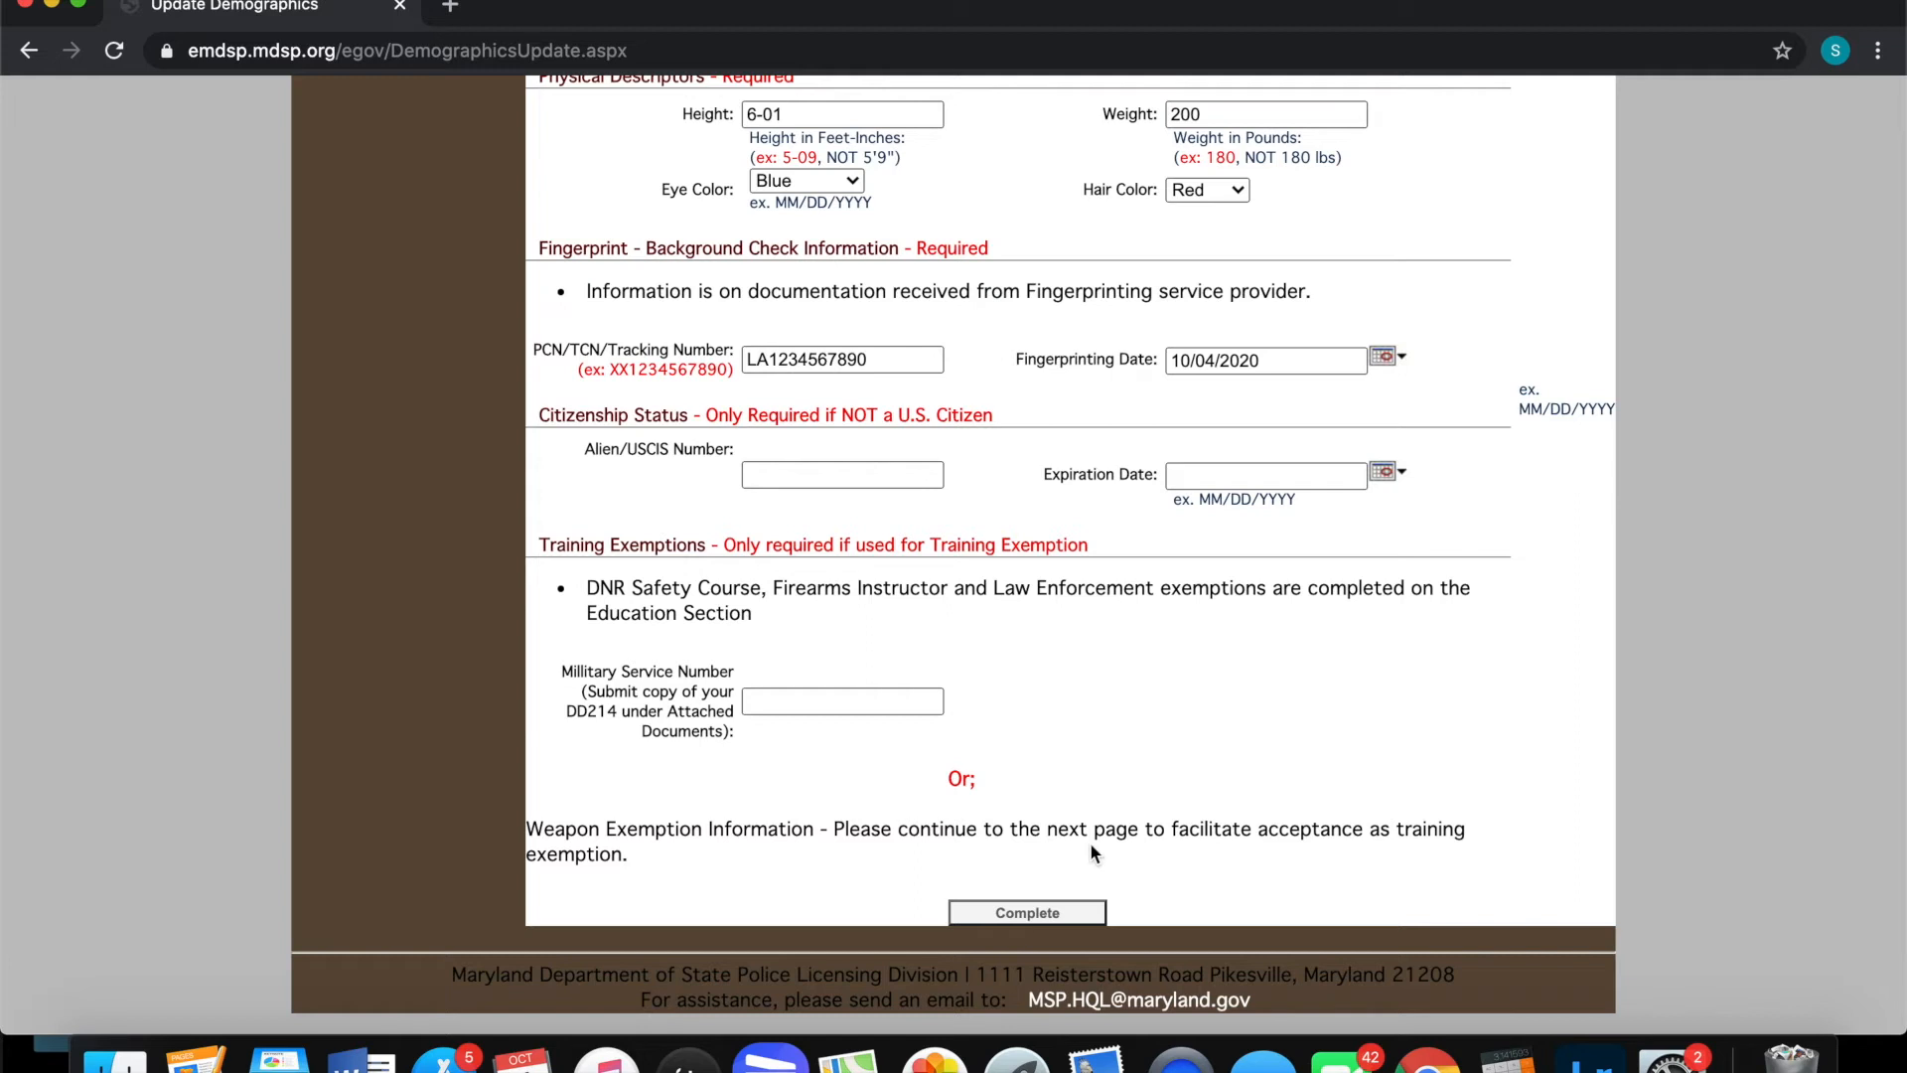
left_click(1031, 914)
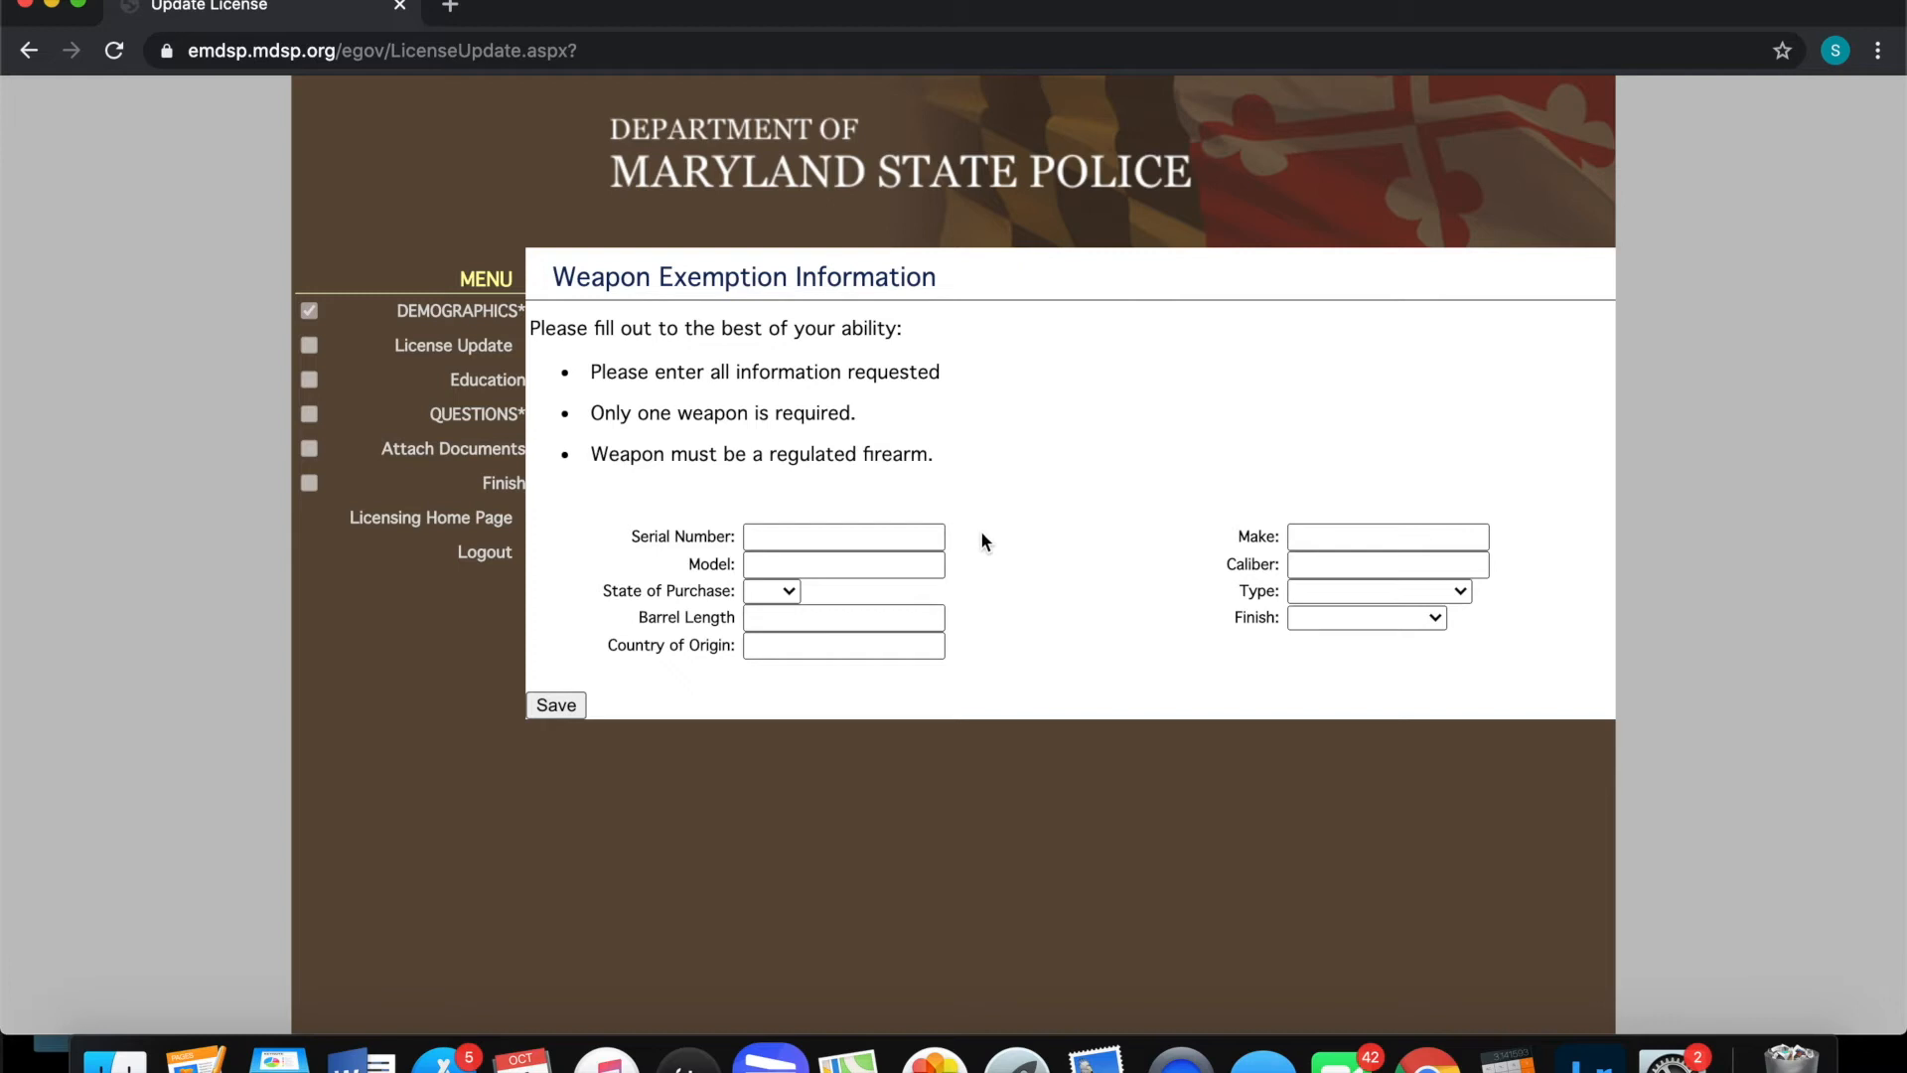
Check the weapon Type and Finish options without choosing any, then save the empty weapon form
left_click(555, 704)
left_click(1337, 594)
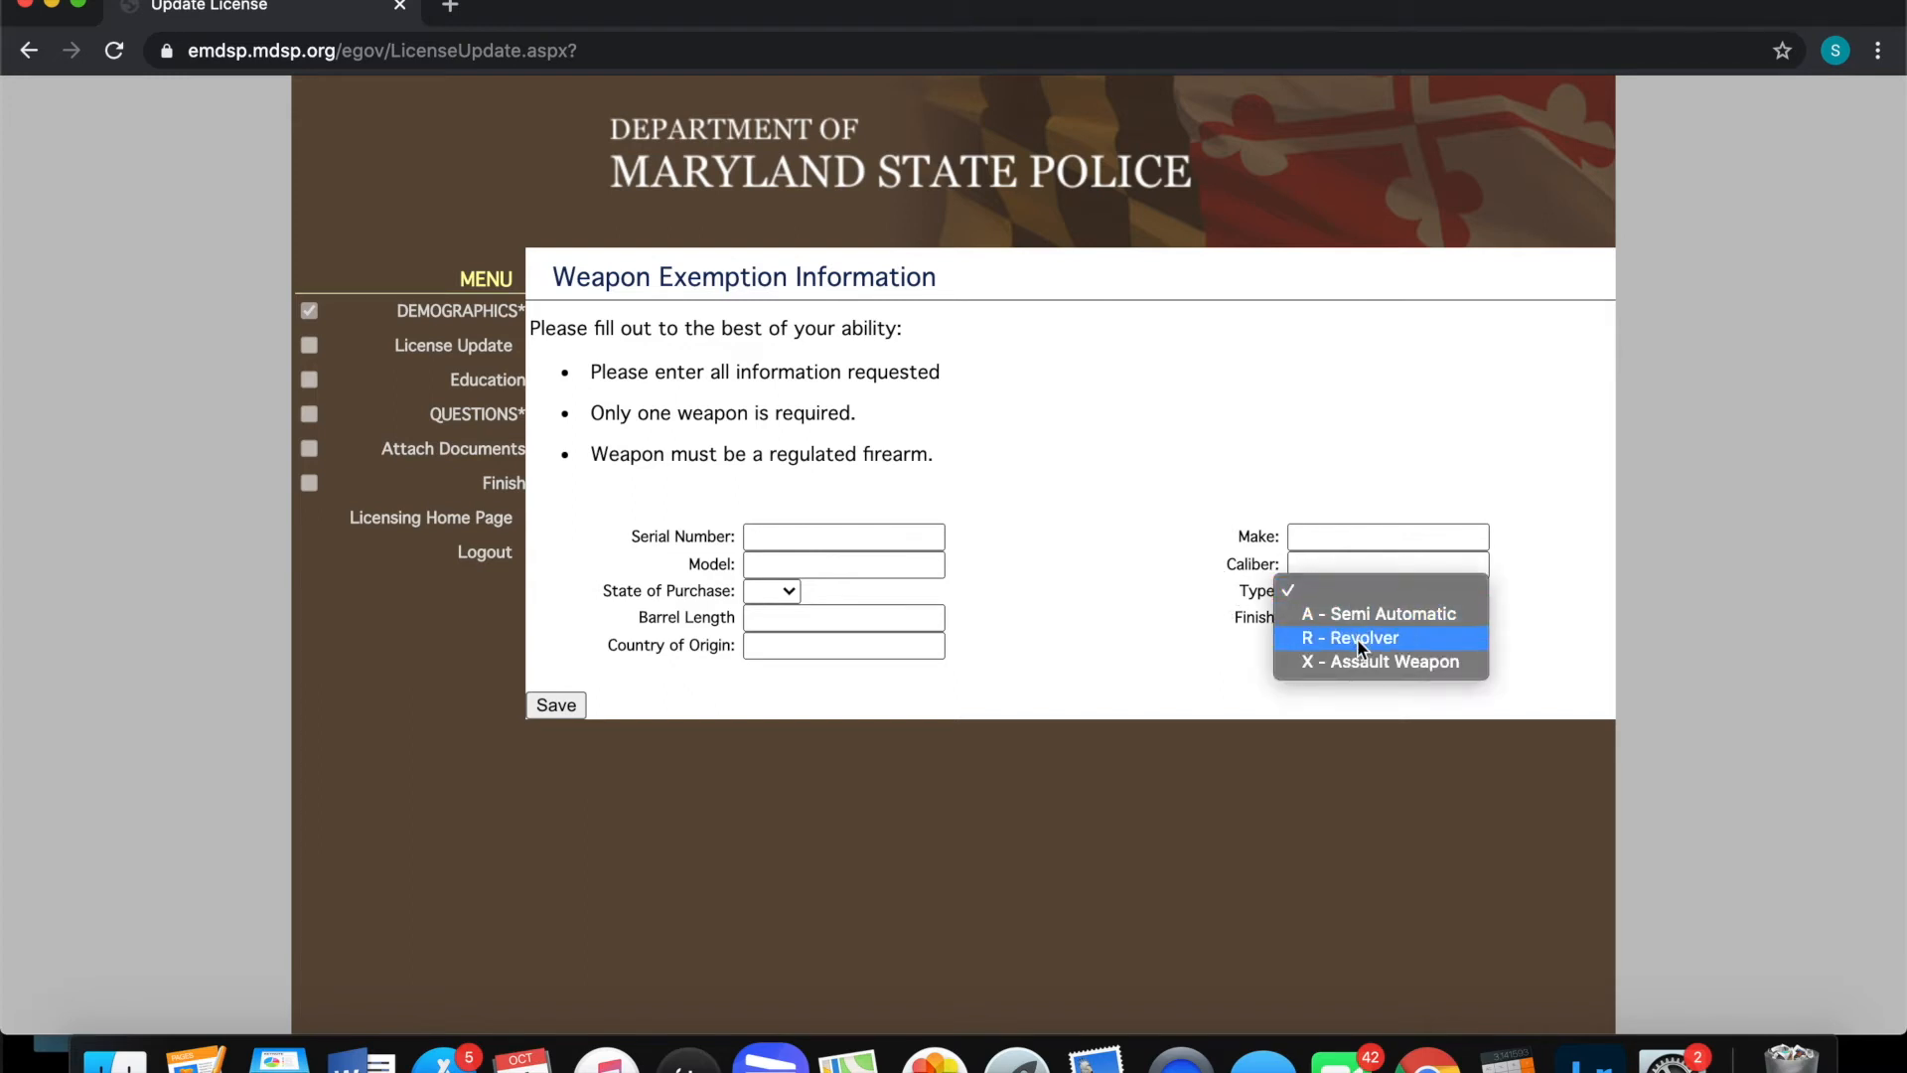
left_click(1190, 622)
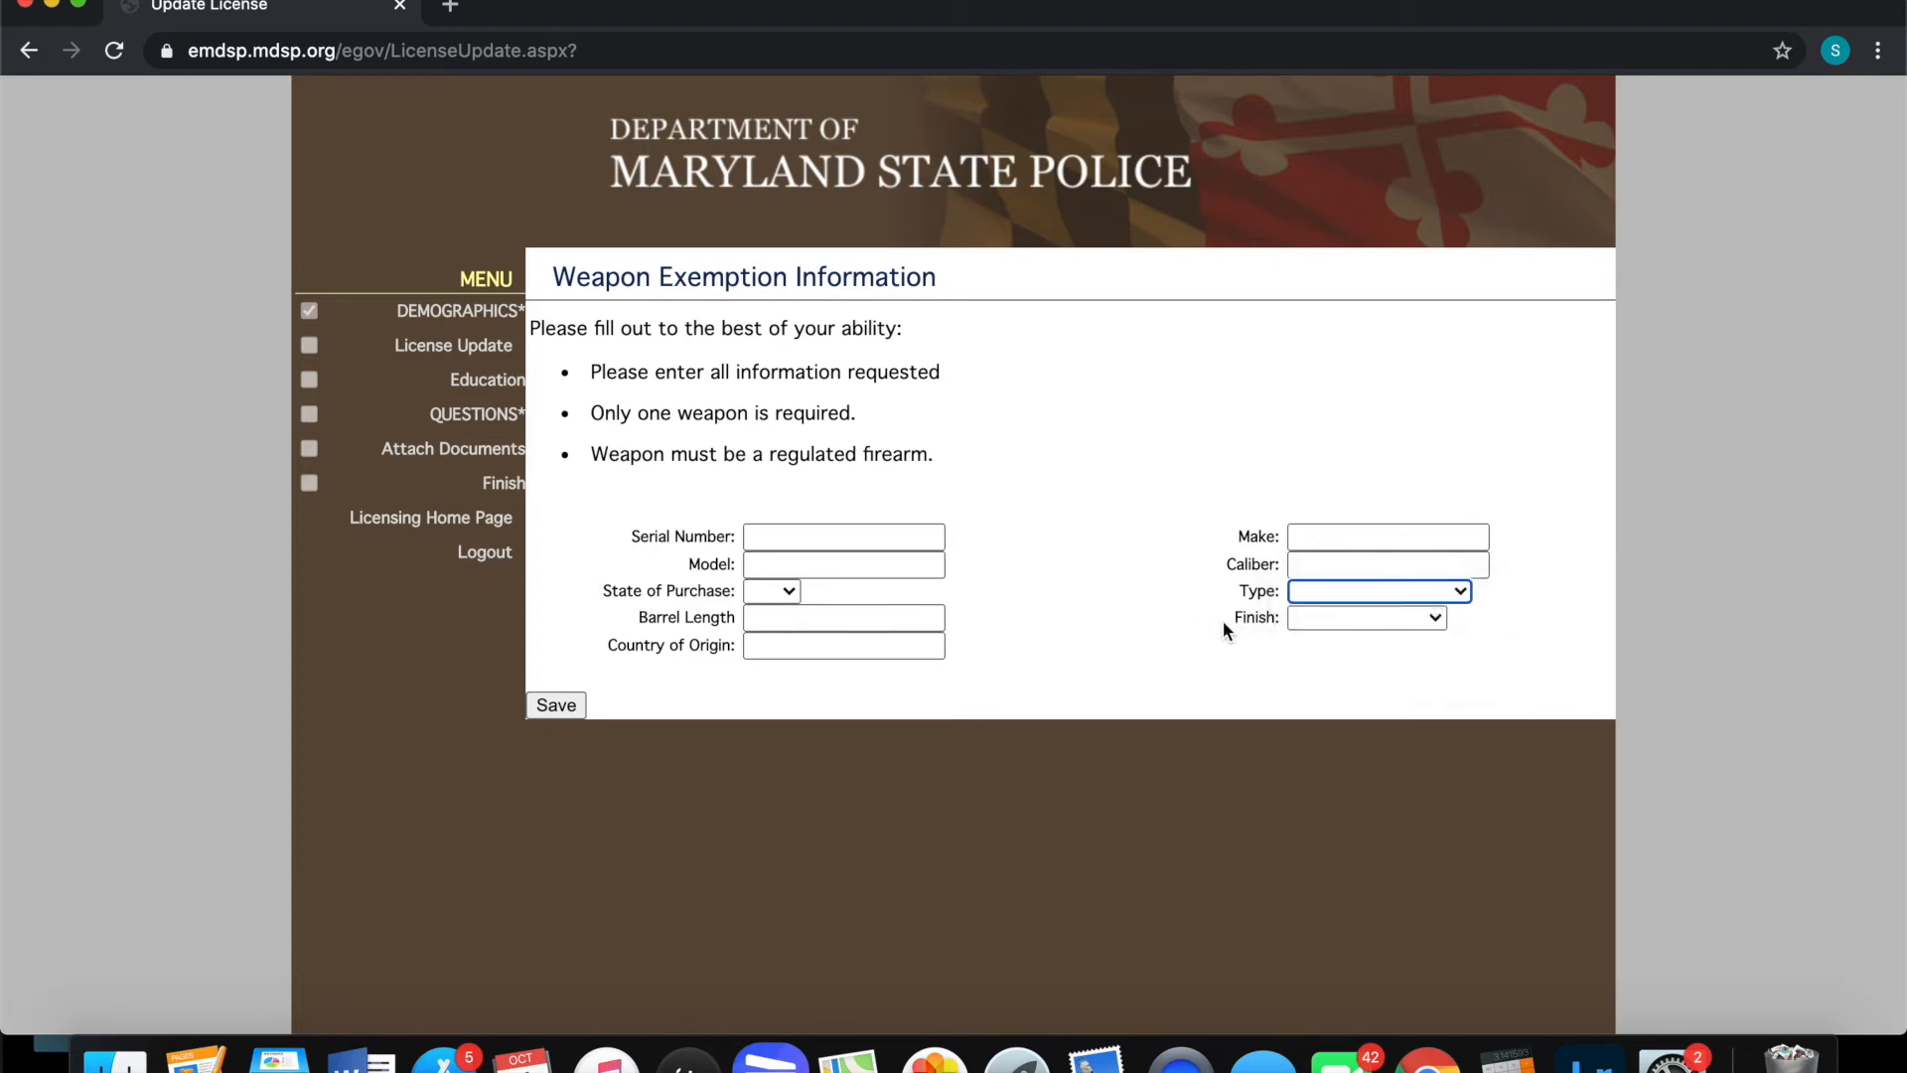
left_click(1339, 622)
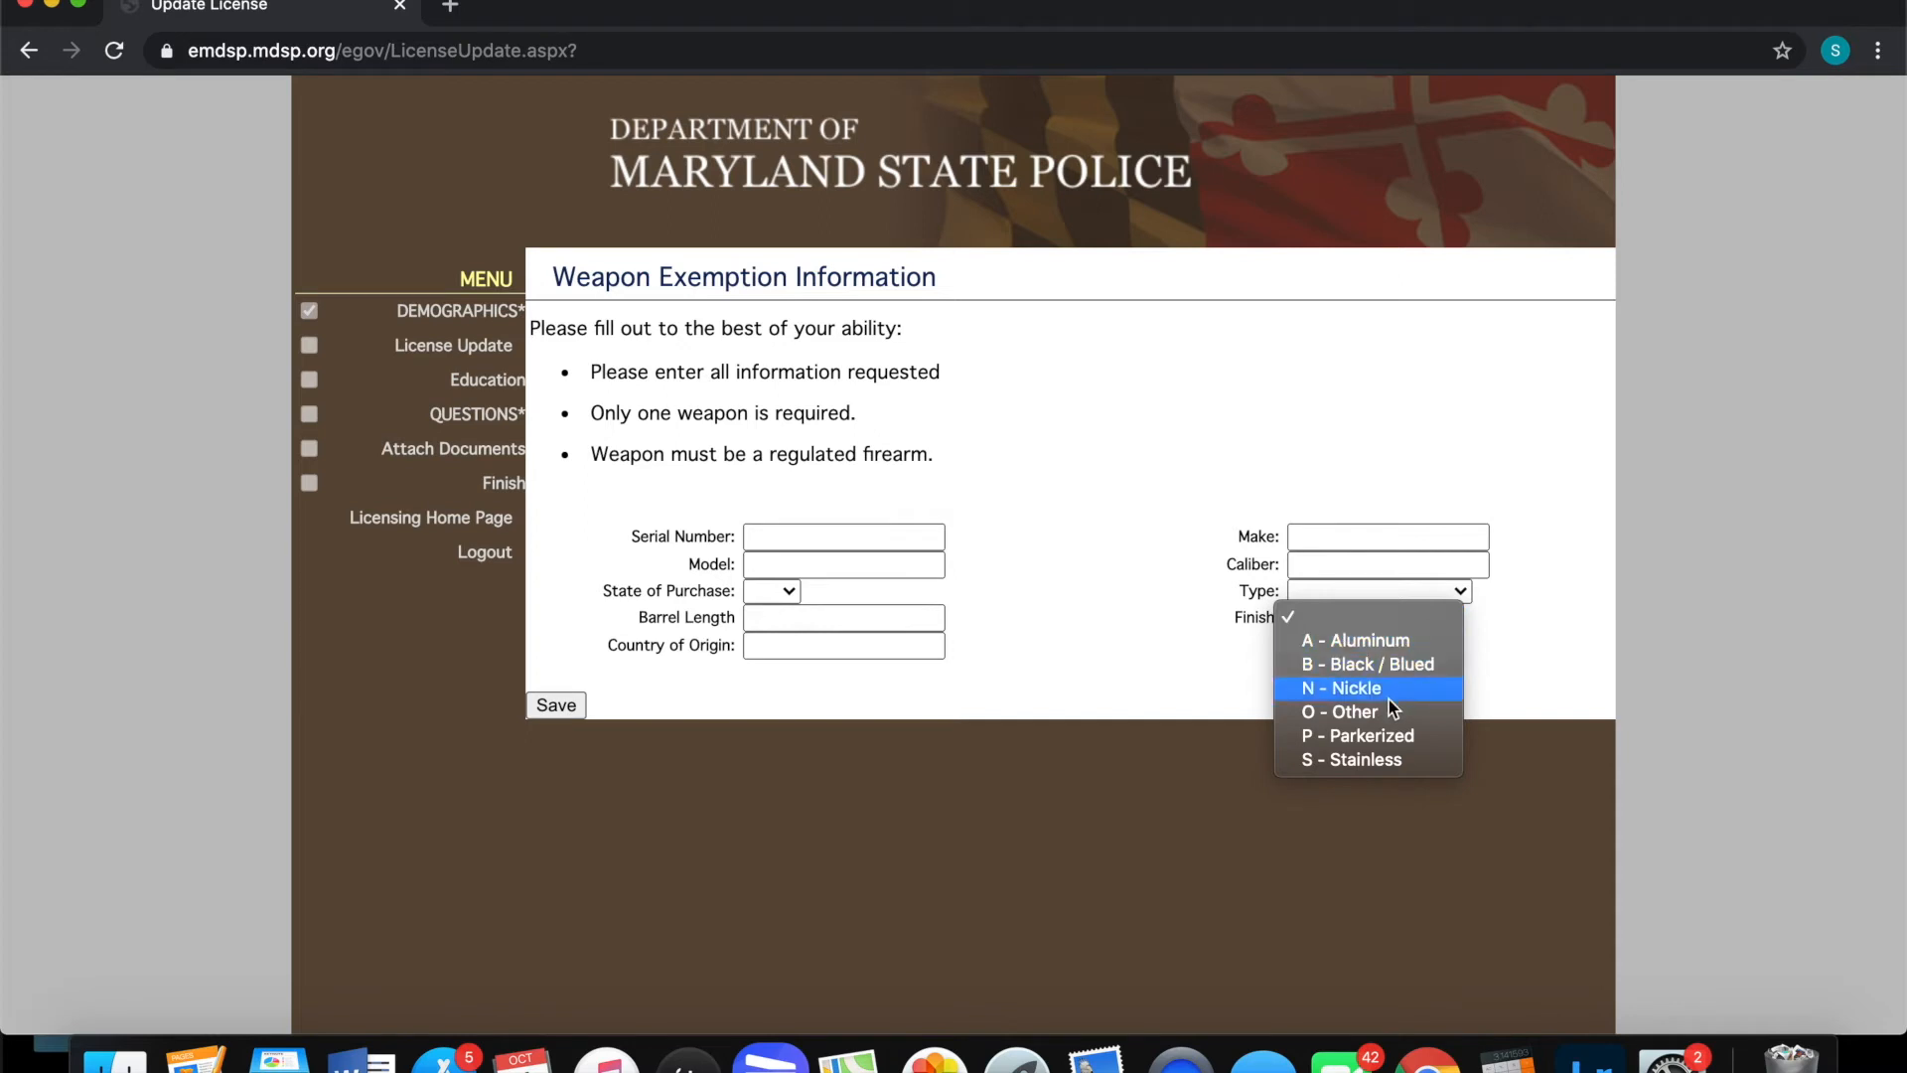
left_click(1021, 612)
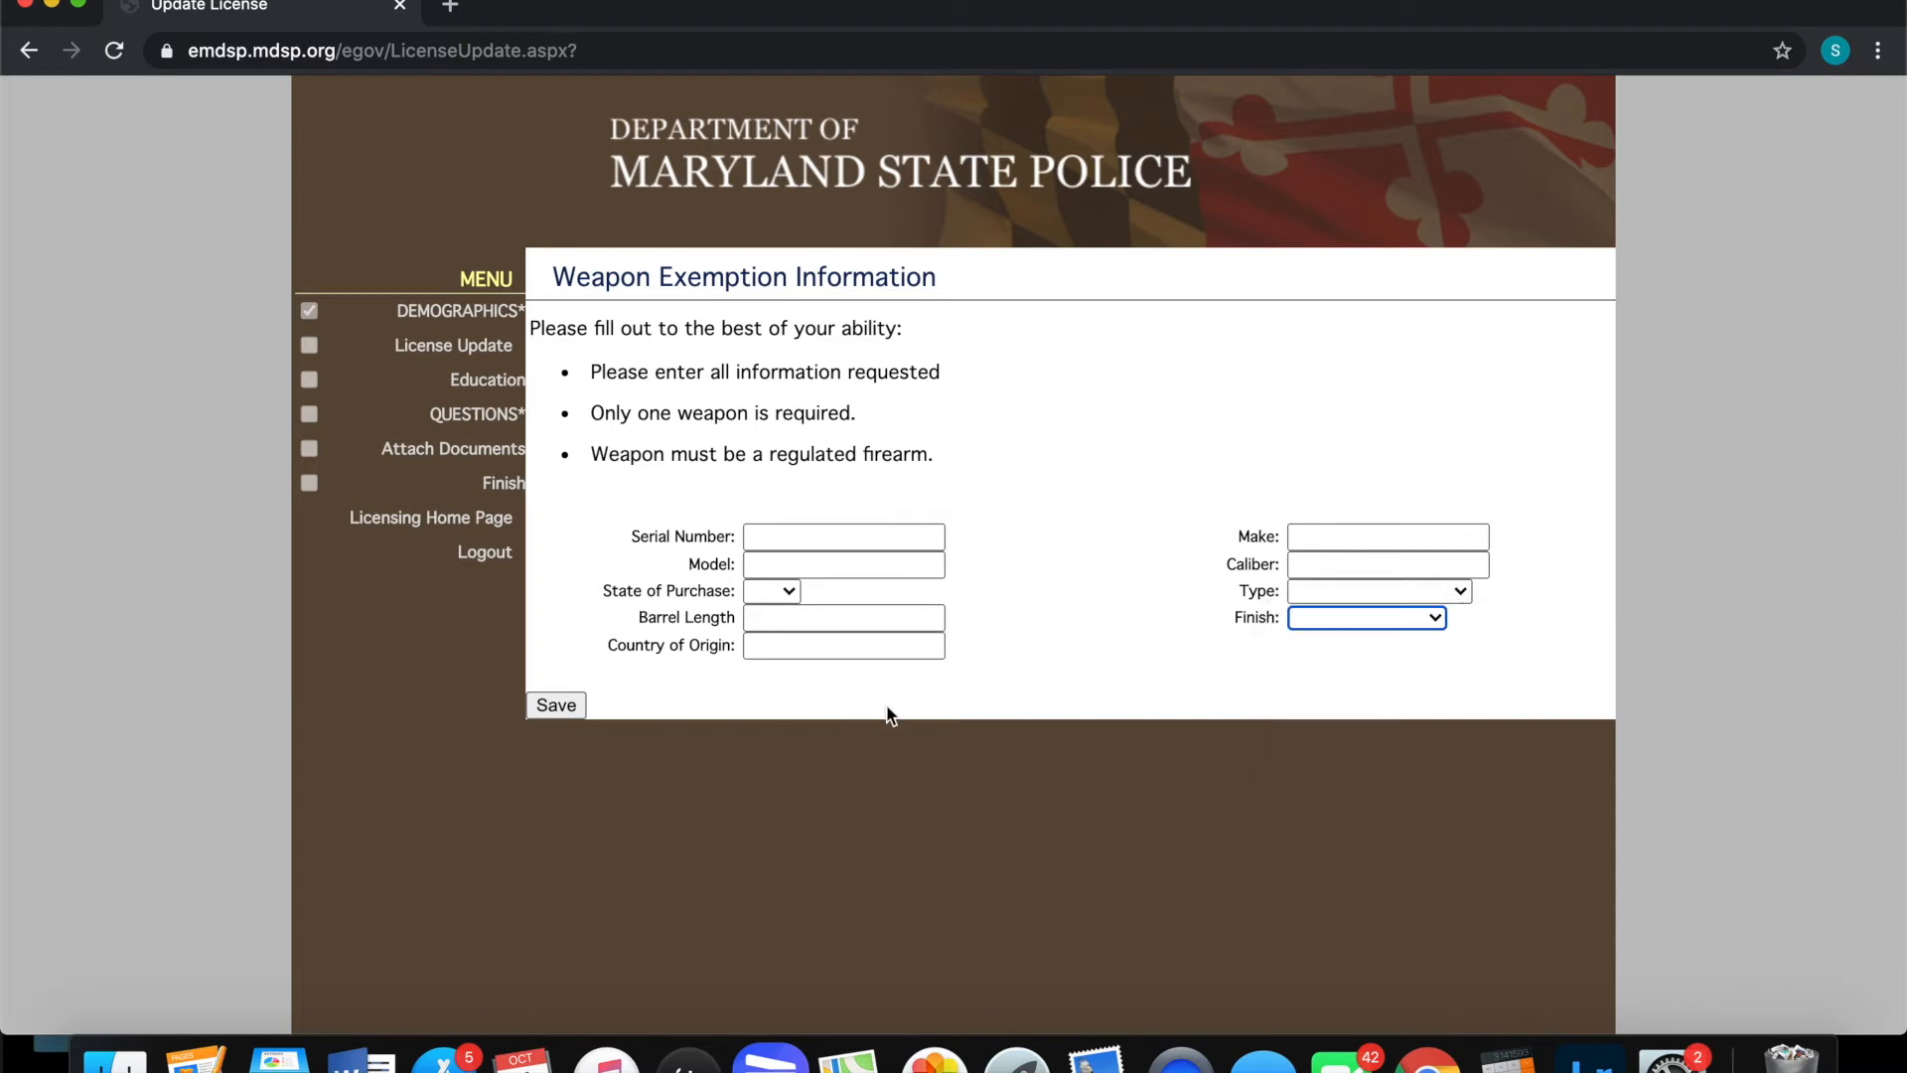
left_click(1068, 594)
left_click(557, 709)
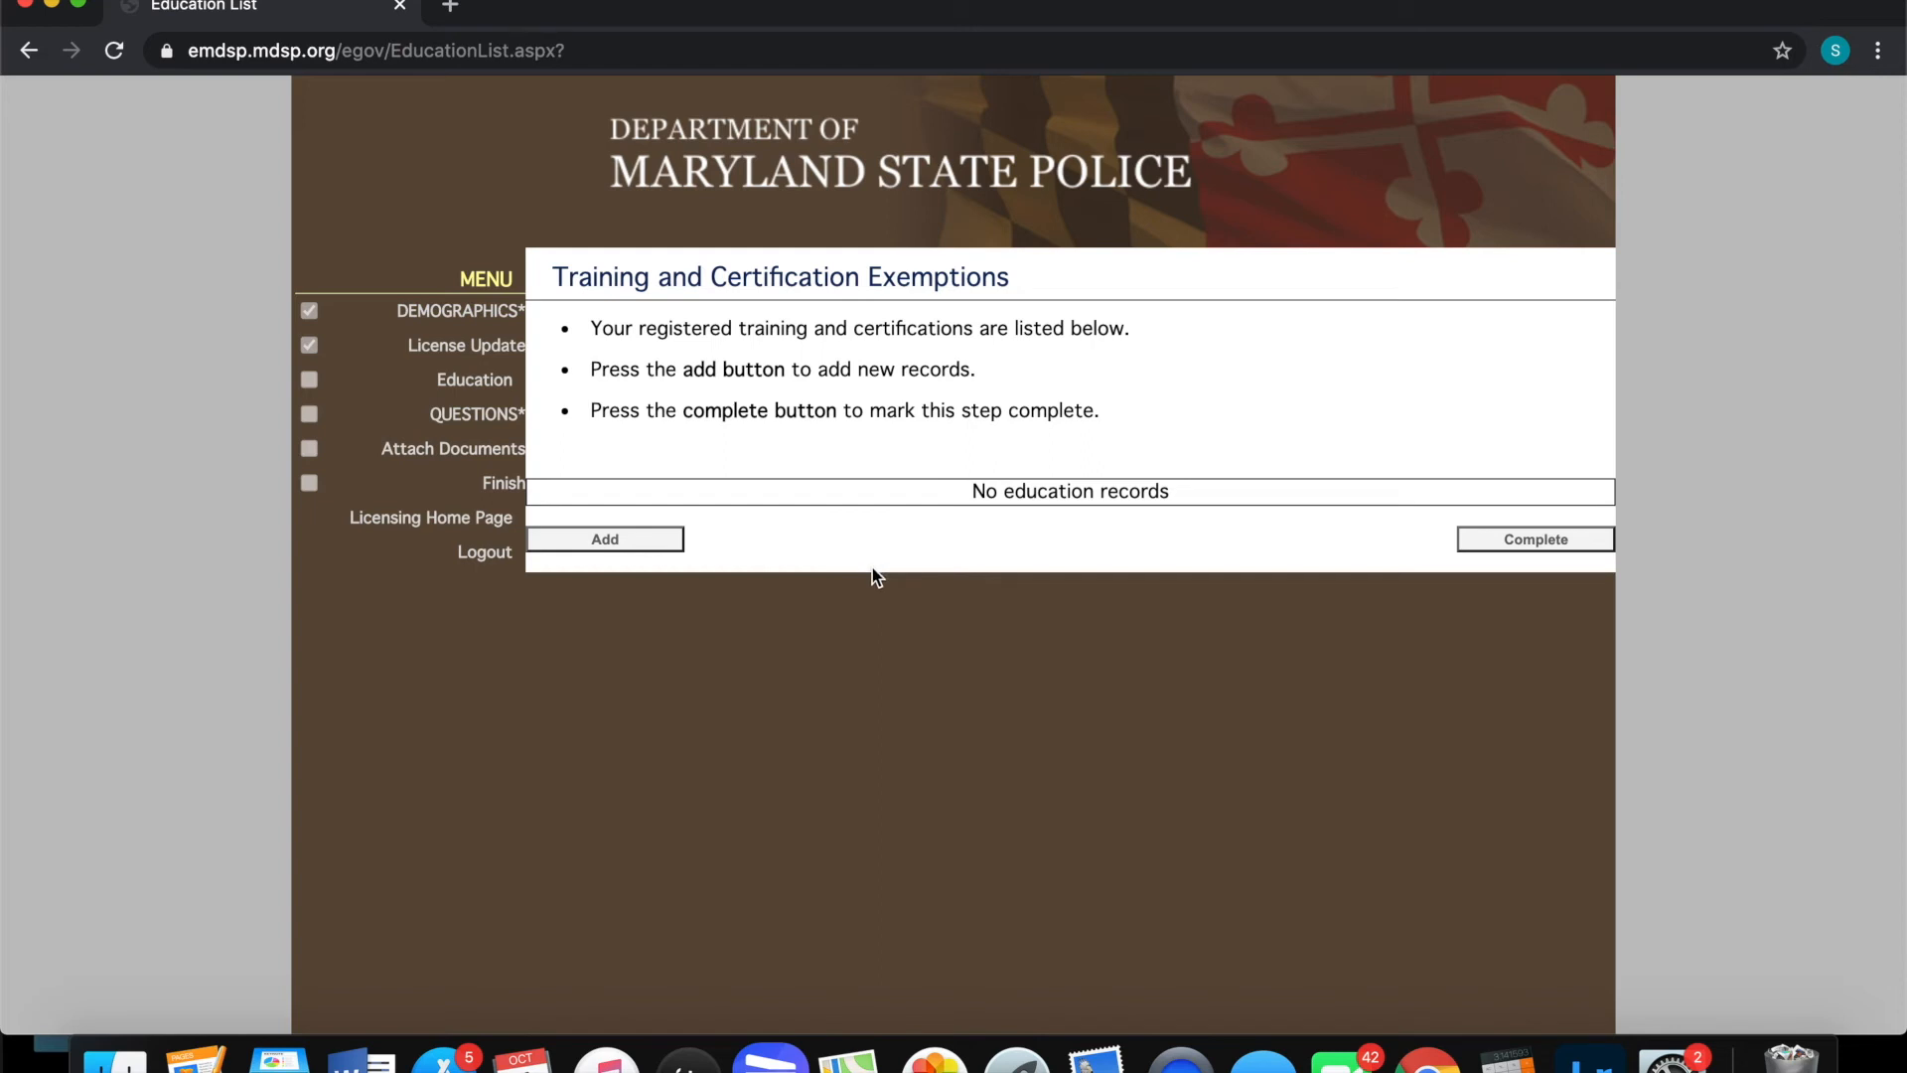
Add a new exemption record, bringing up the Add Certification form for Firearms Services
left_click(618, 542)
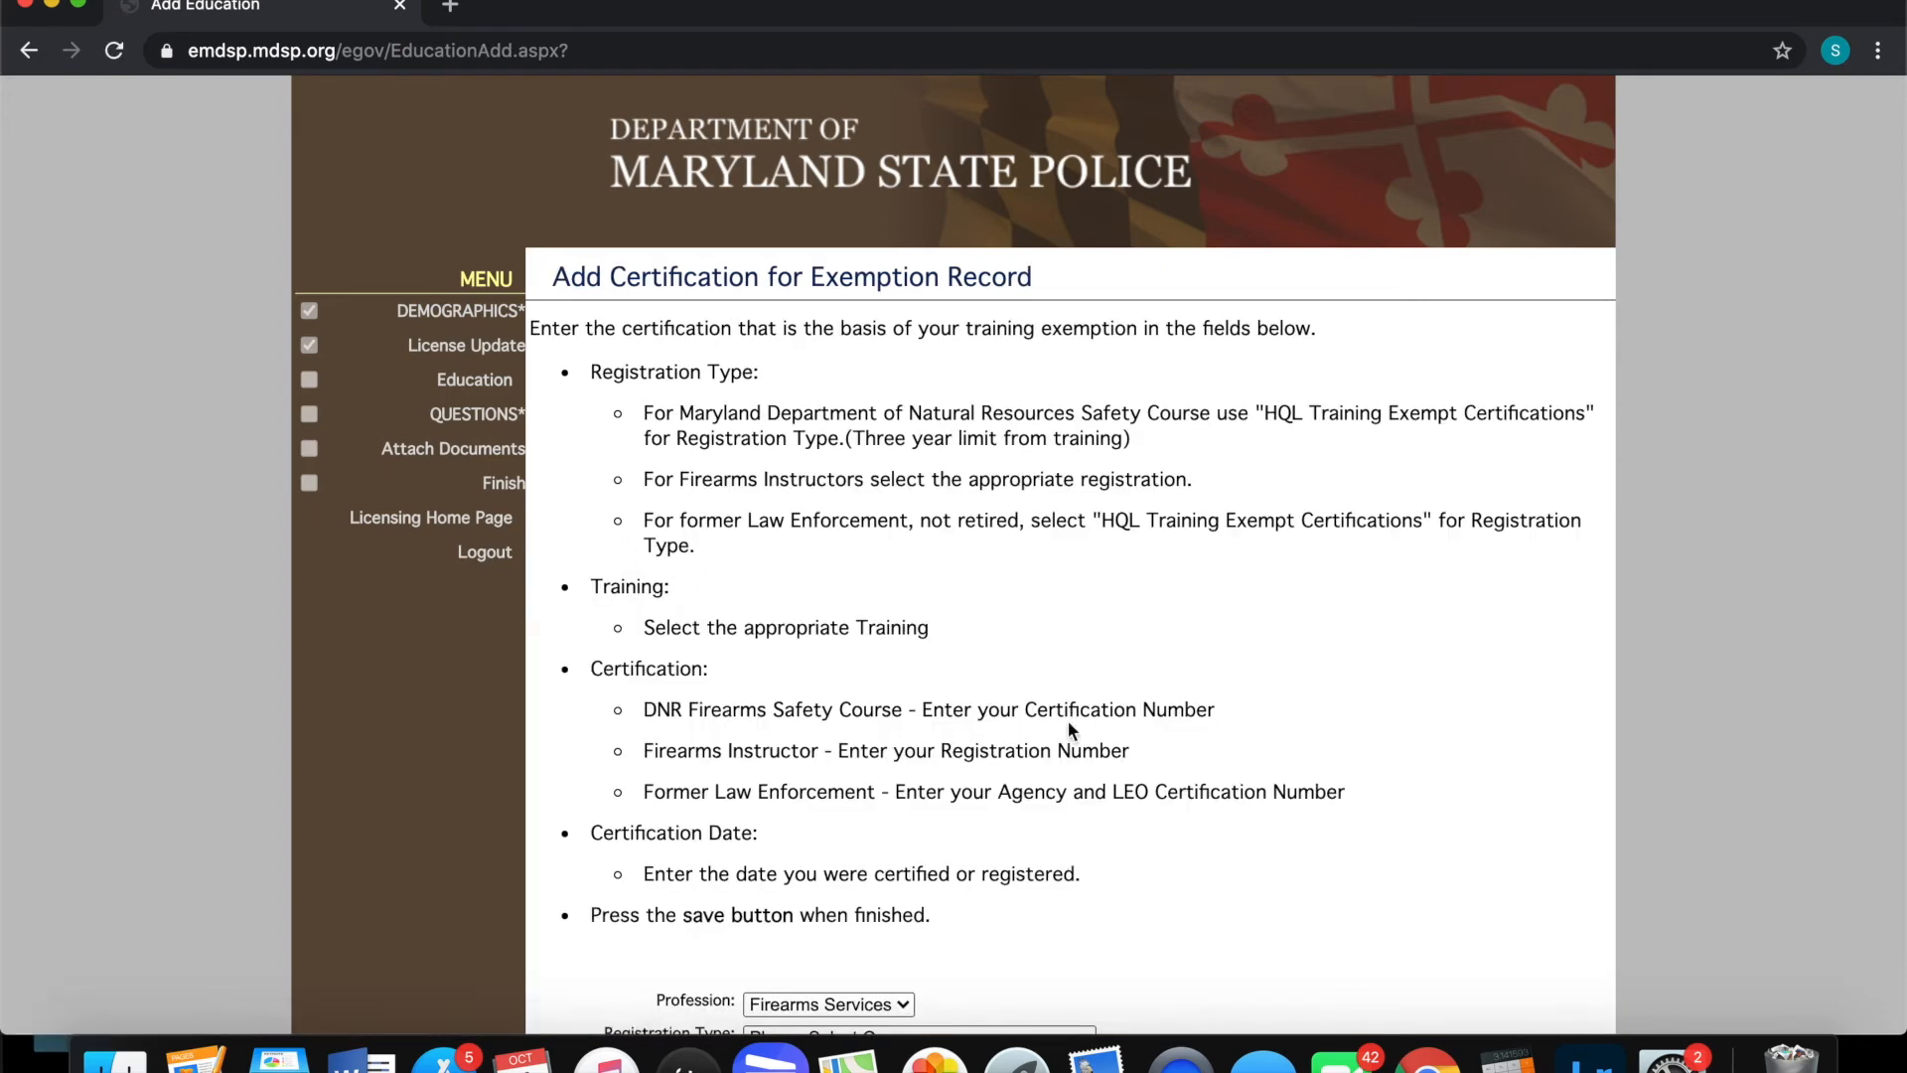
Set HQL Training Exempt Certifications, DNR - Hunter Safety Course training, and training date 10/06/1907
scroll(1069, 725, "down", 5)
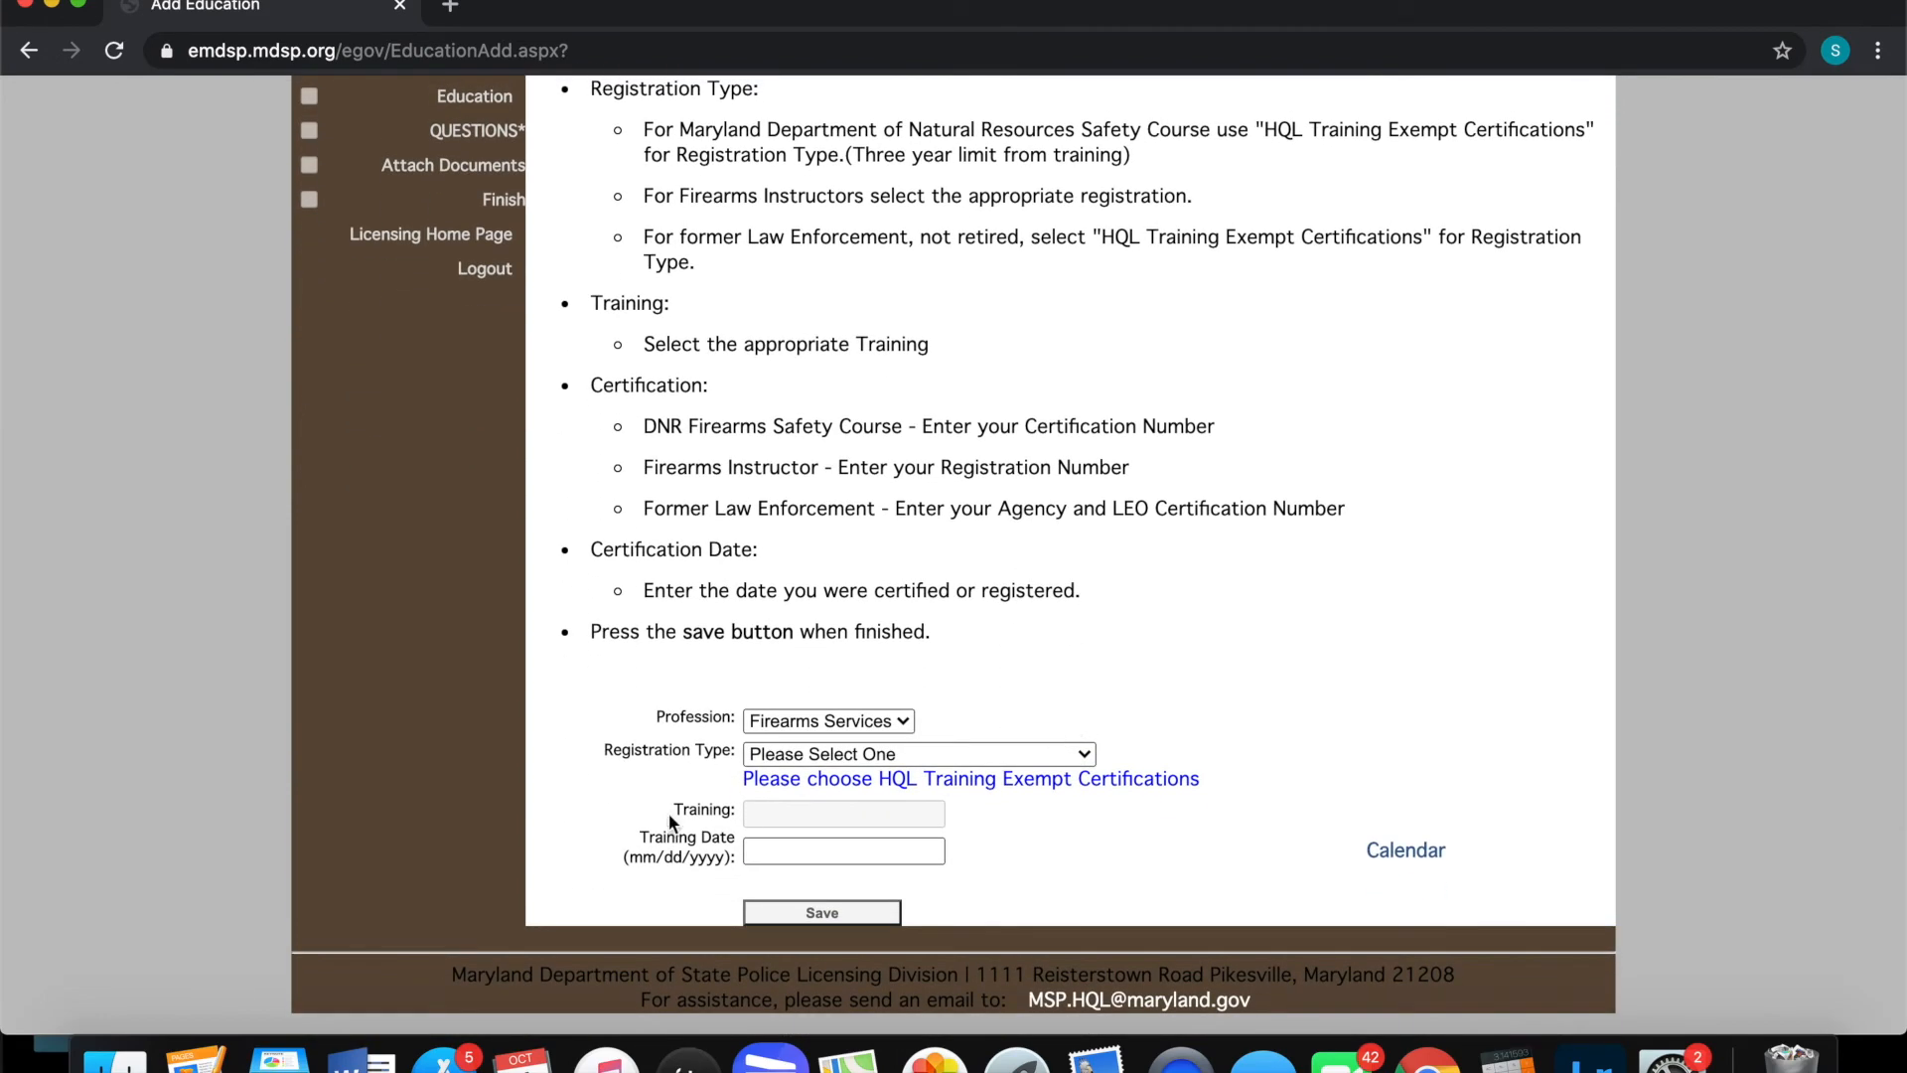
left_click(902, 755)
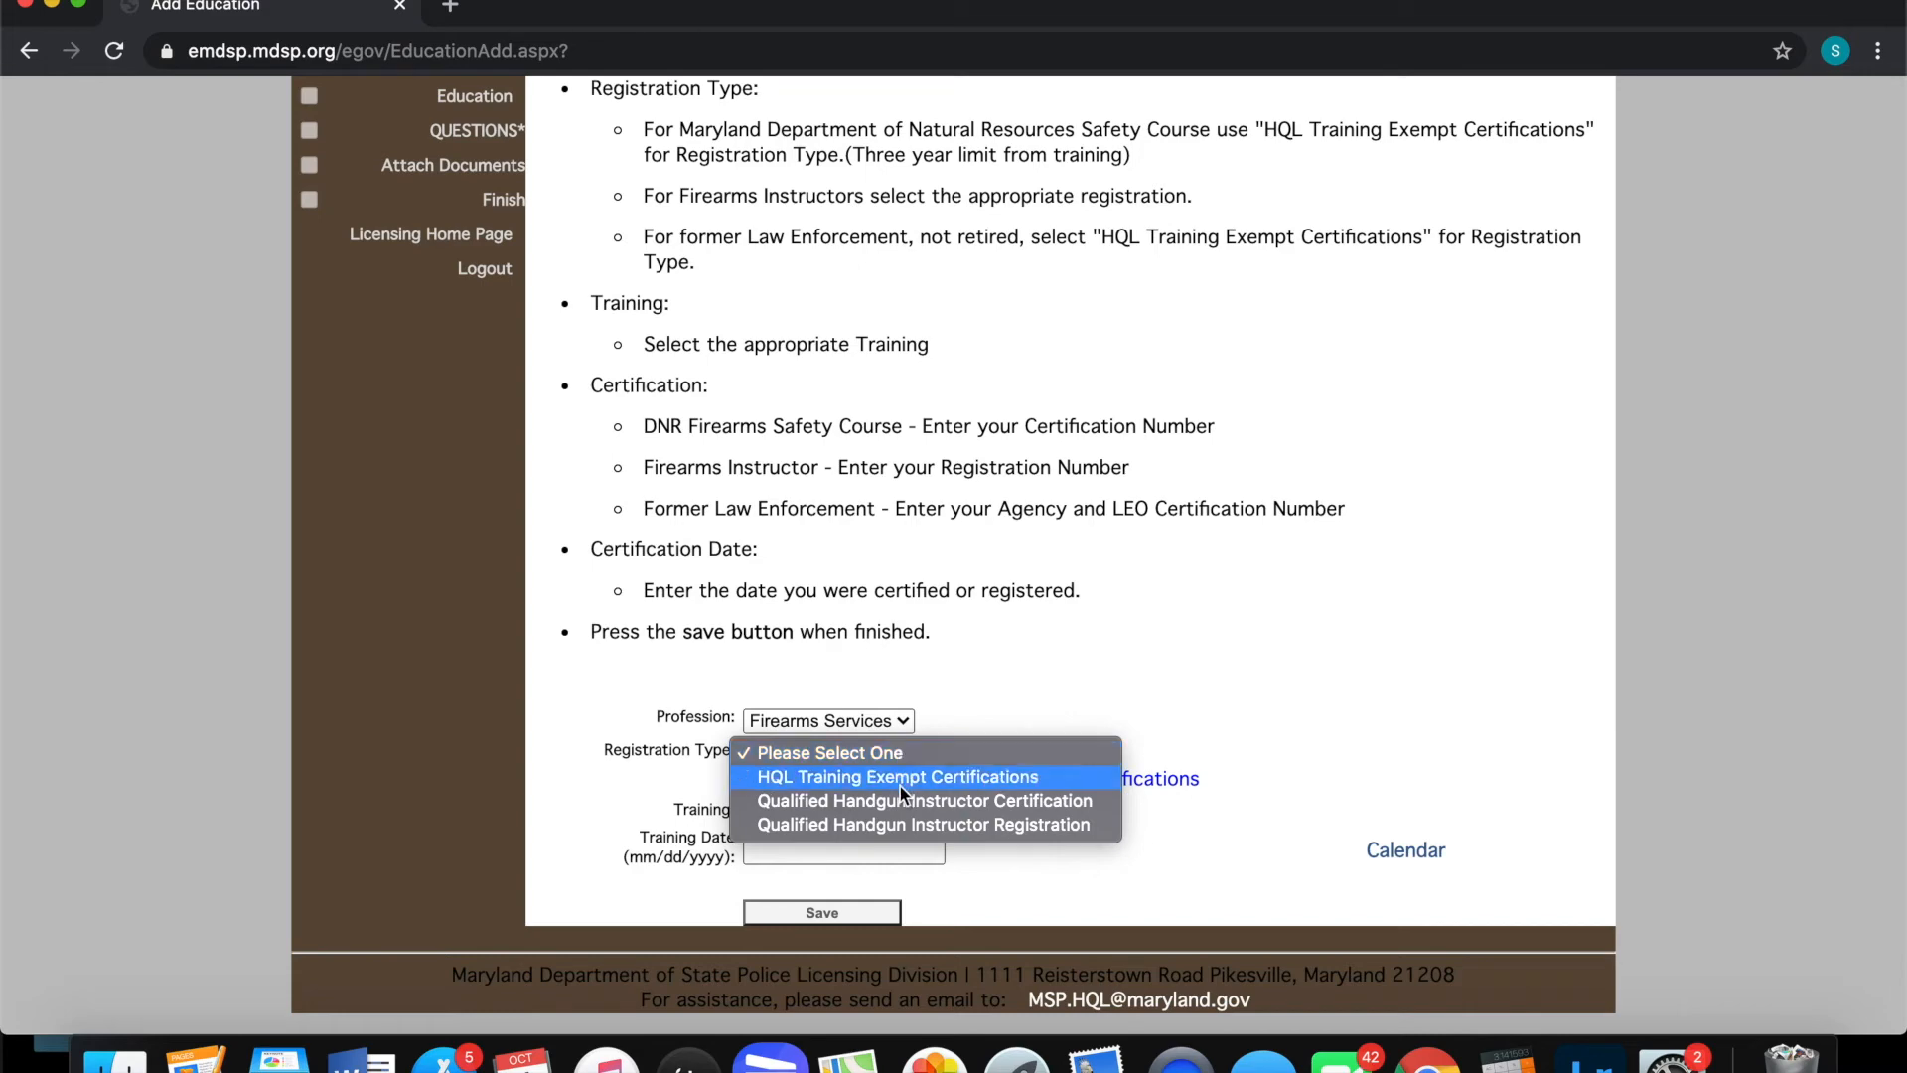
left_click(850, 777)
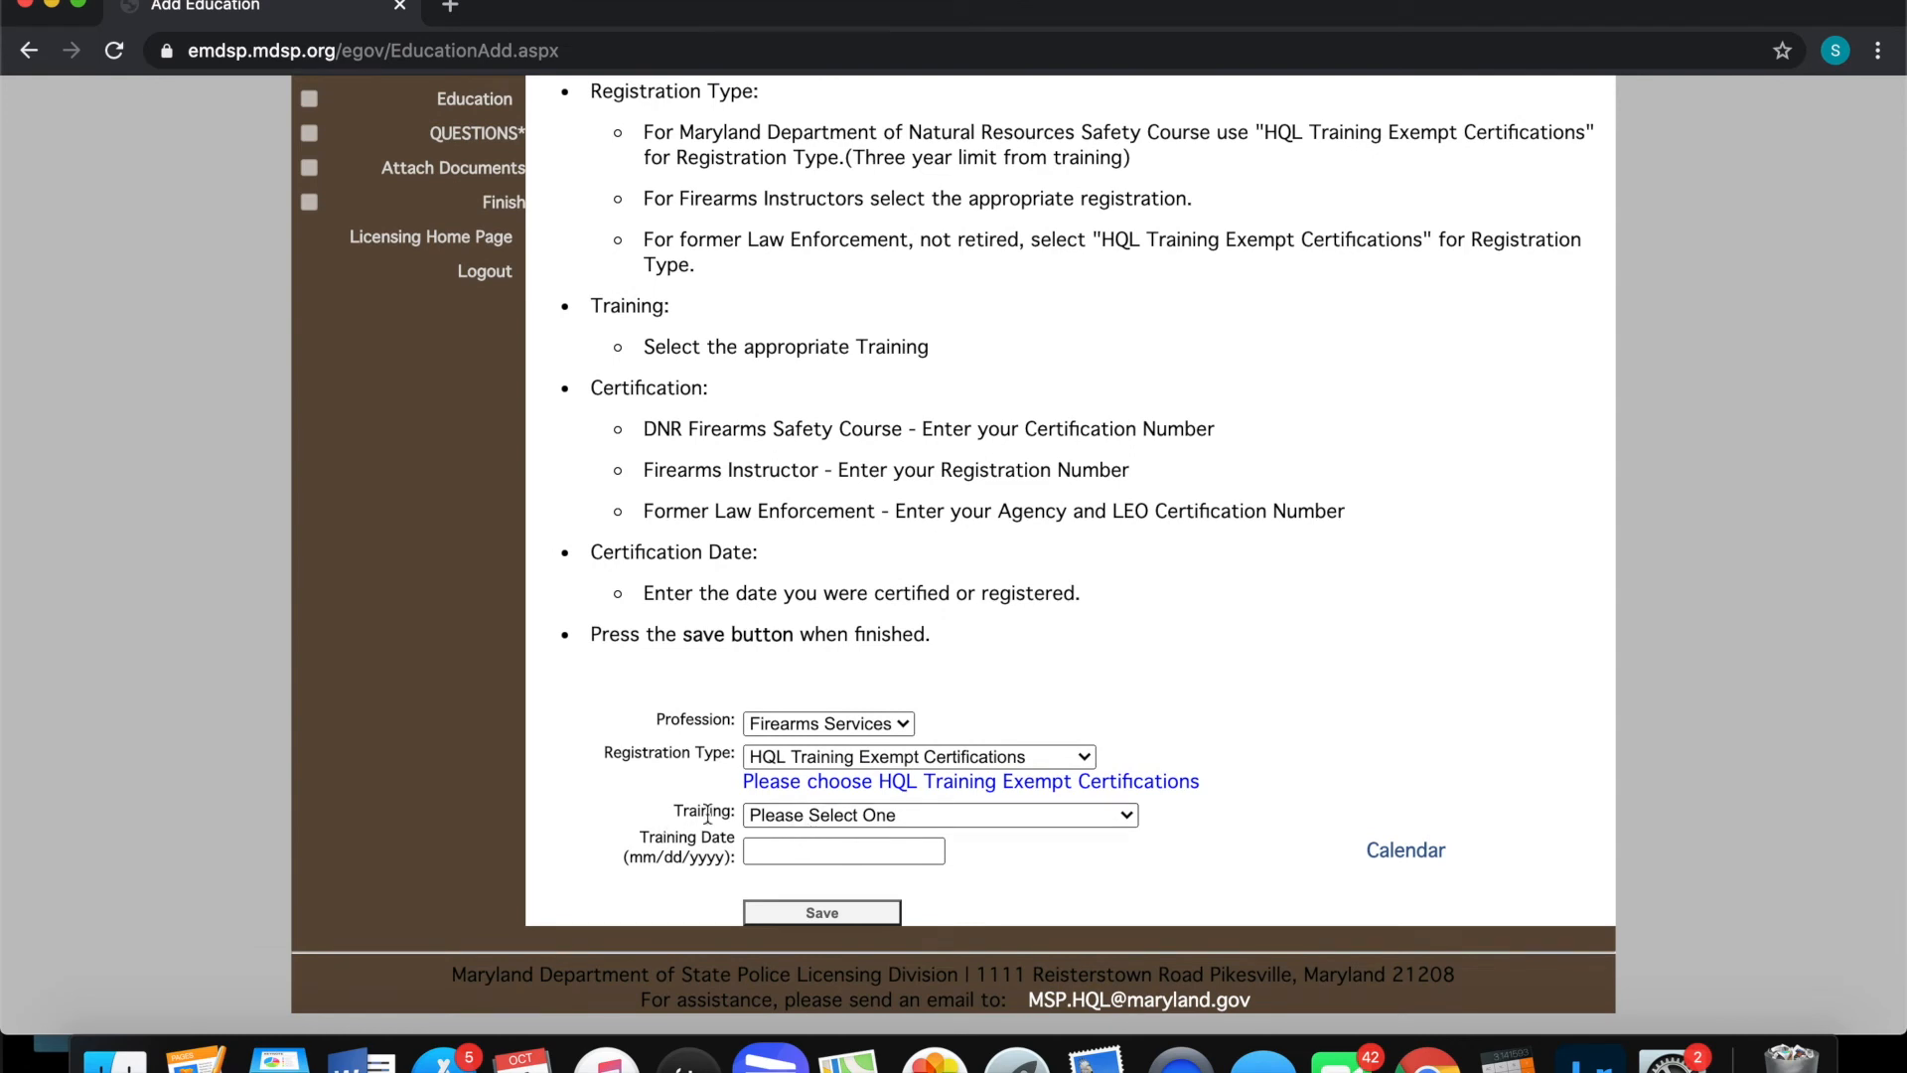
left_click(871, 816)
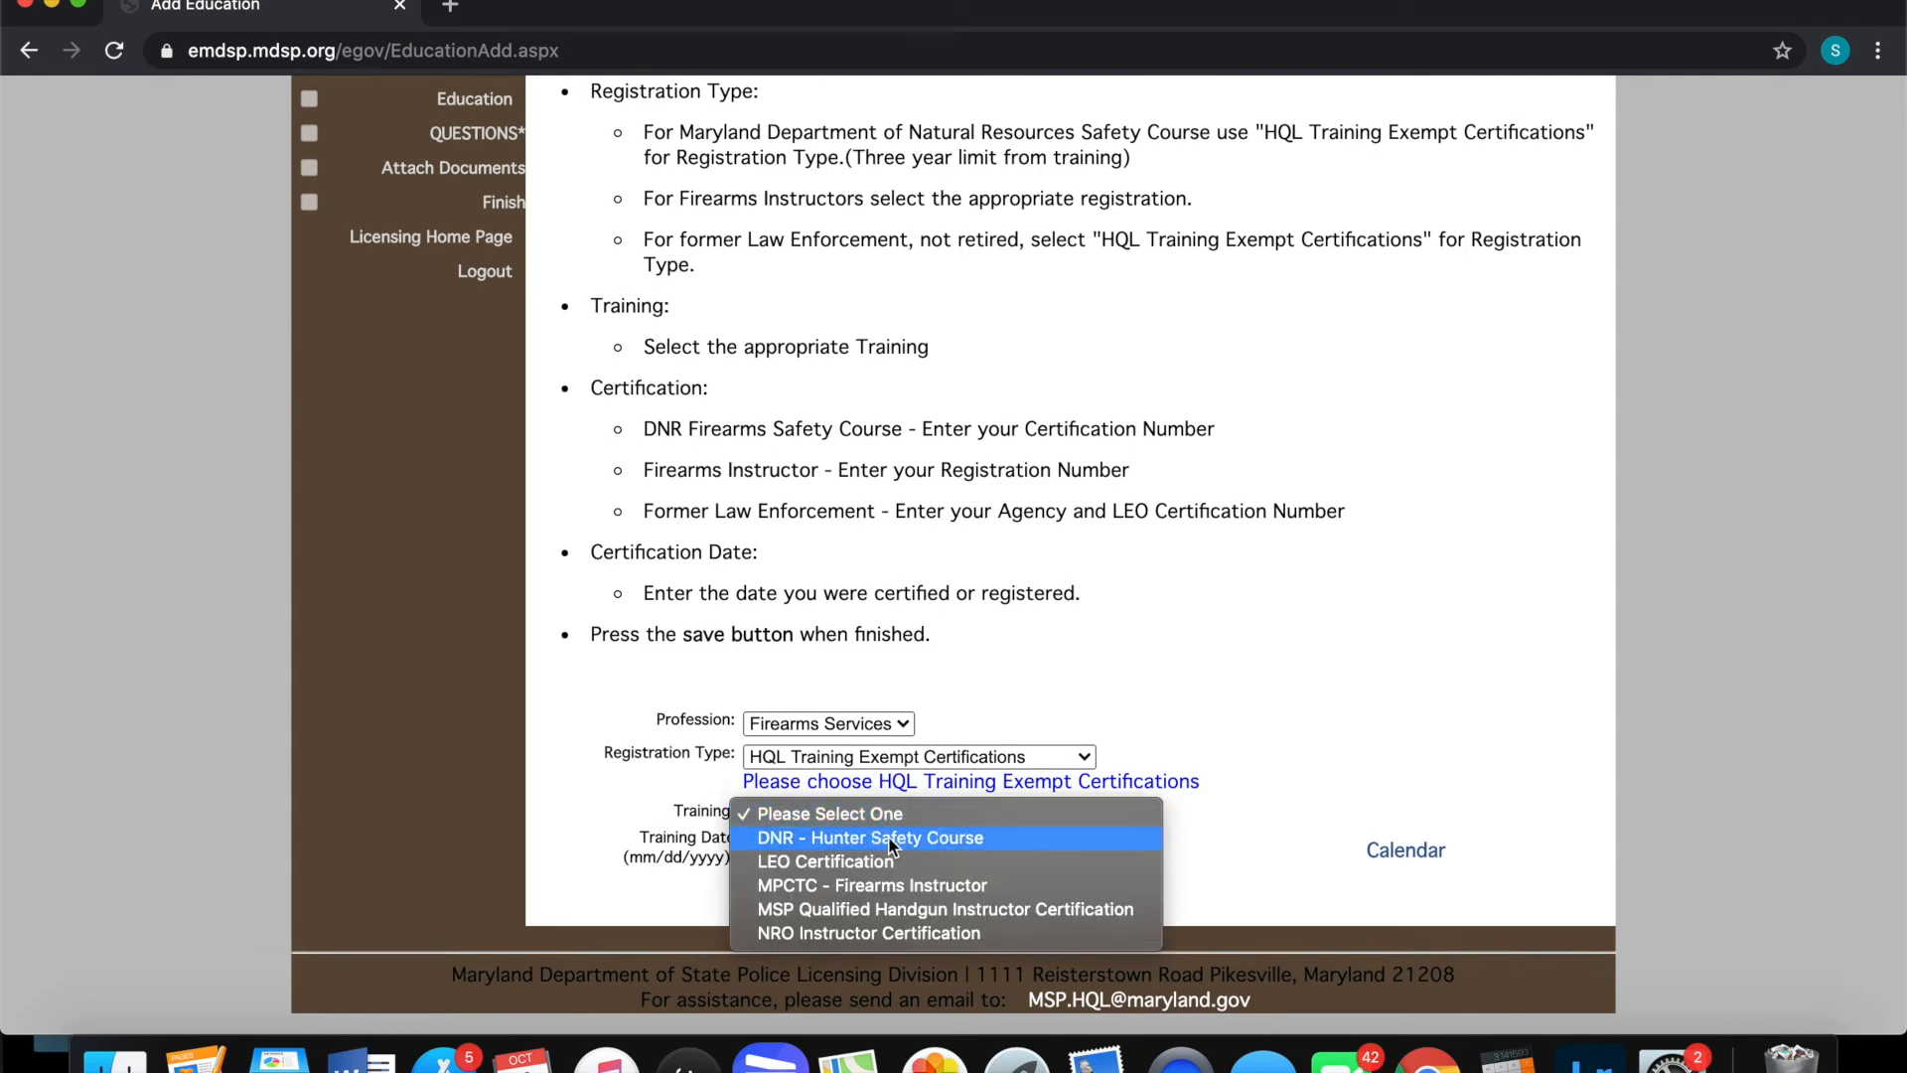
left_click(892, 846)
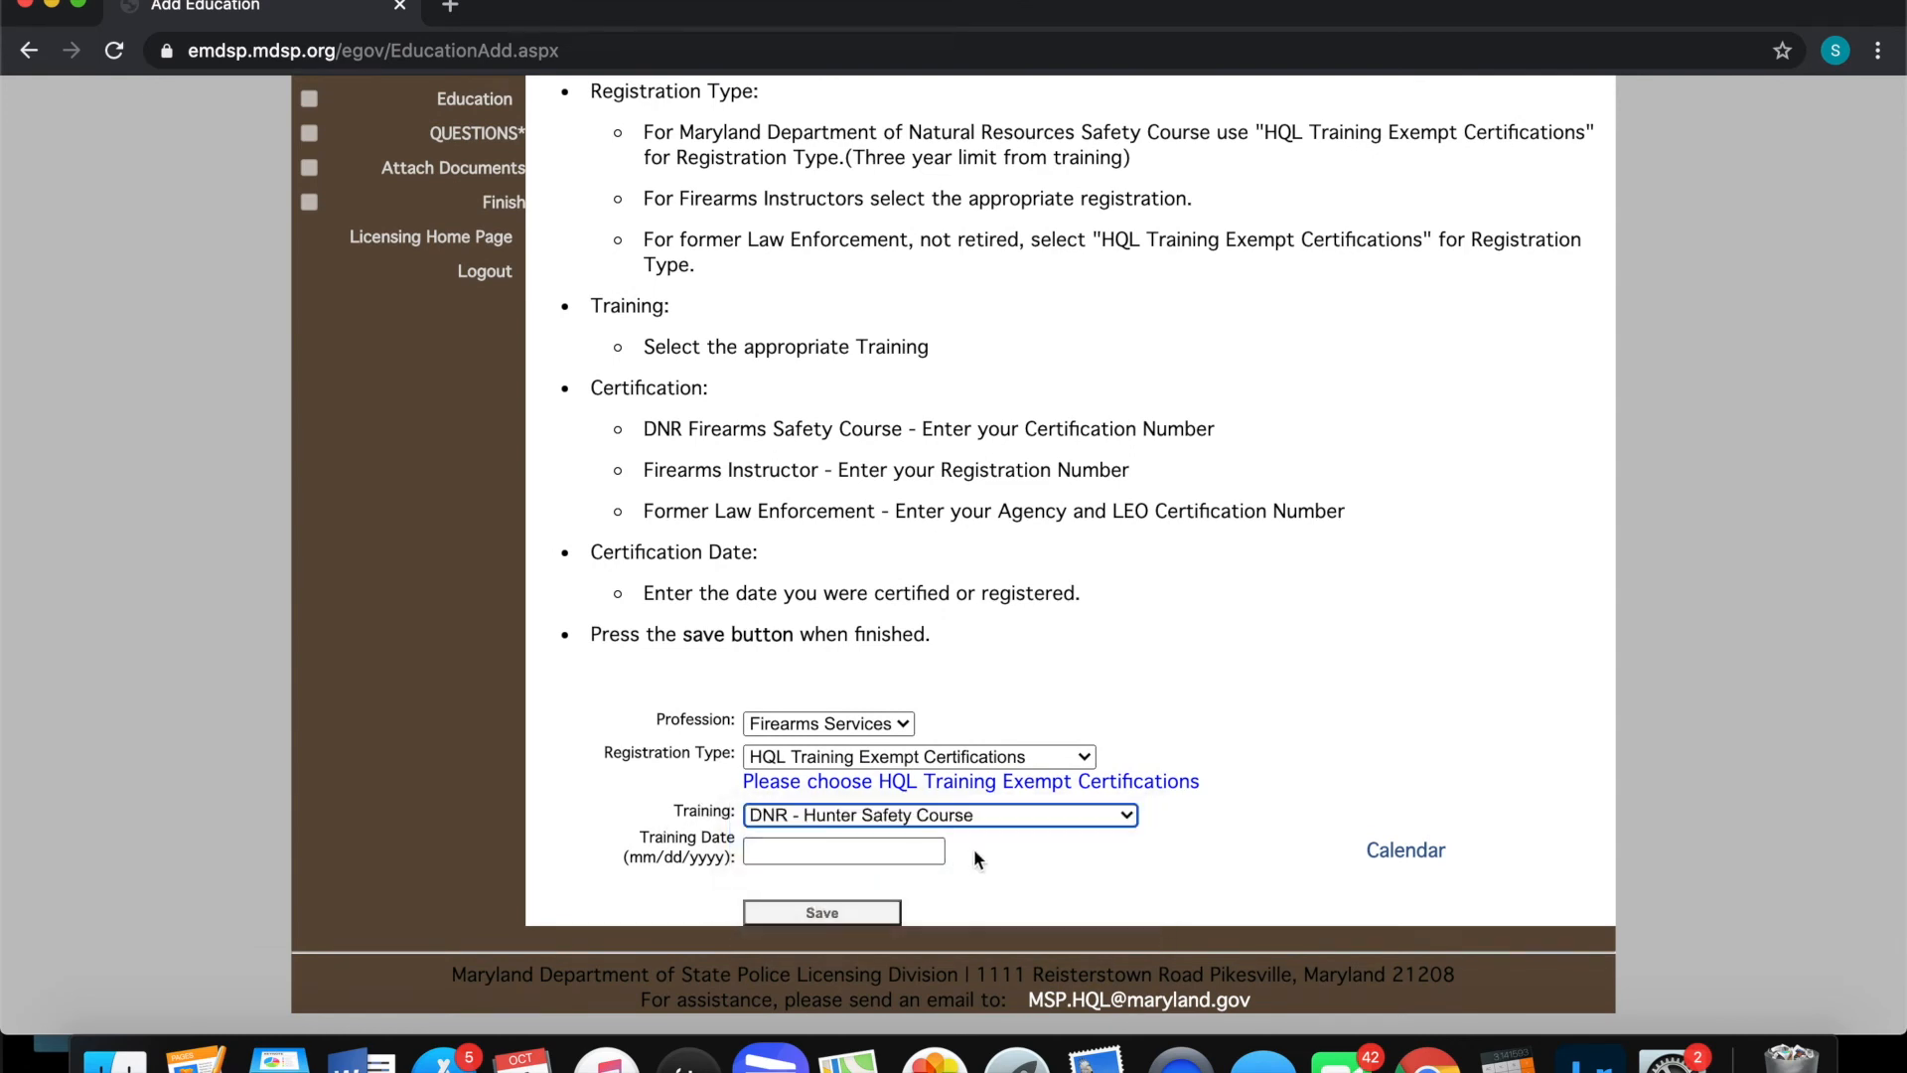
left_click(892, 851)
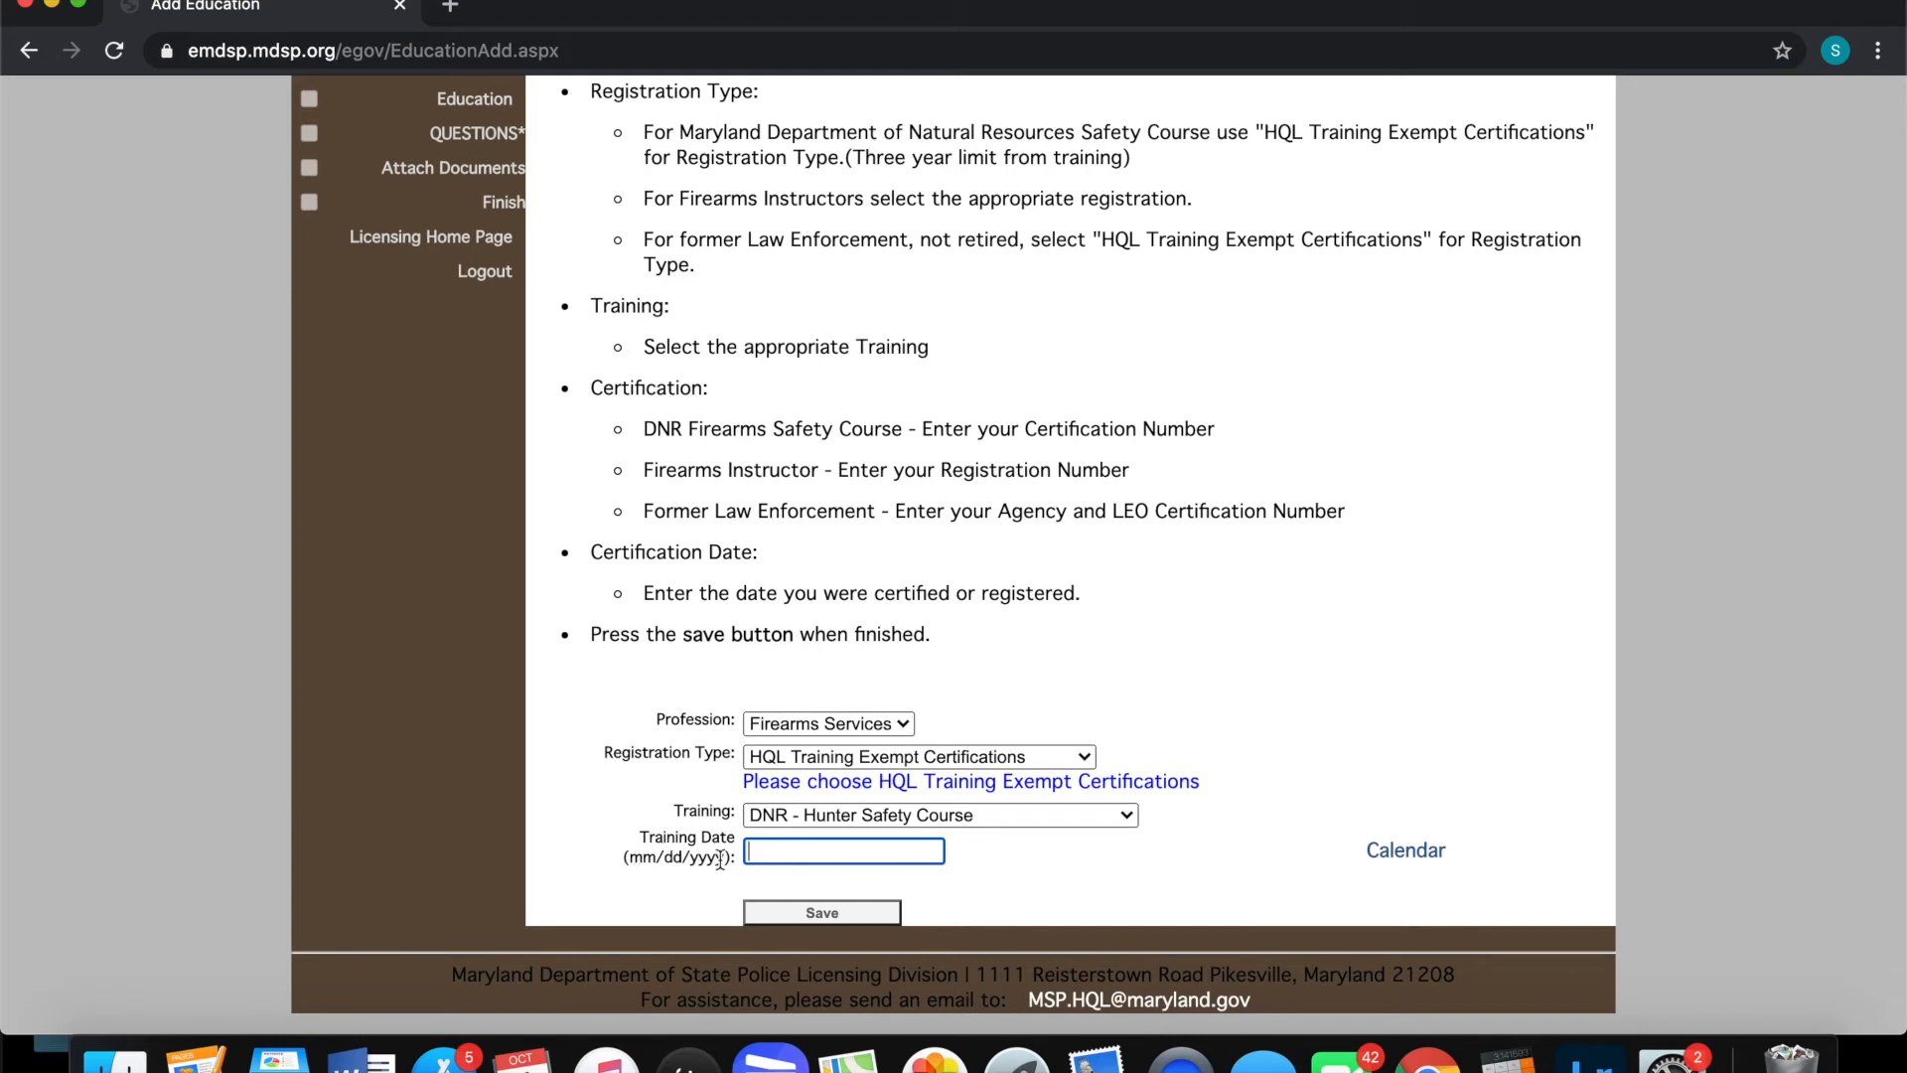
type("10/06/1907")
Save the HQL Training Exempt record and mark the Training and Certification Exemptions step complete
left_click(851, 914)
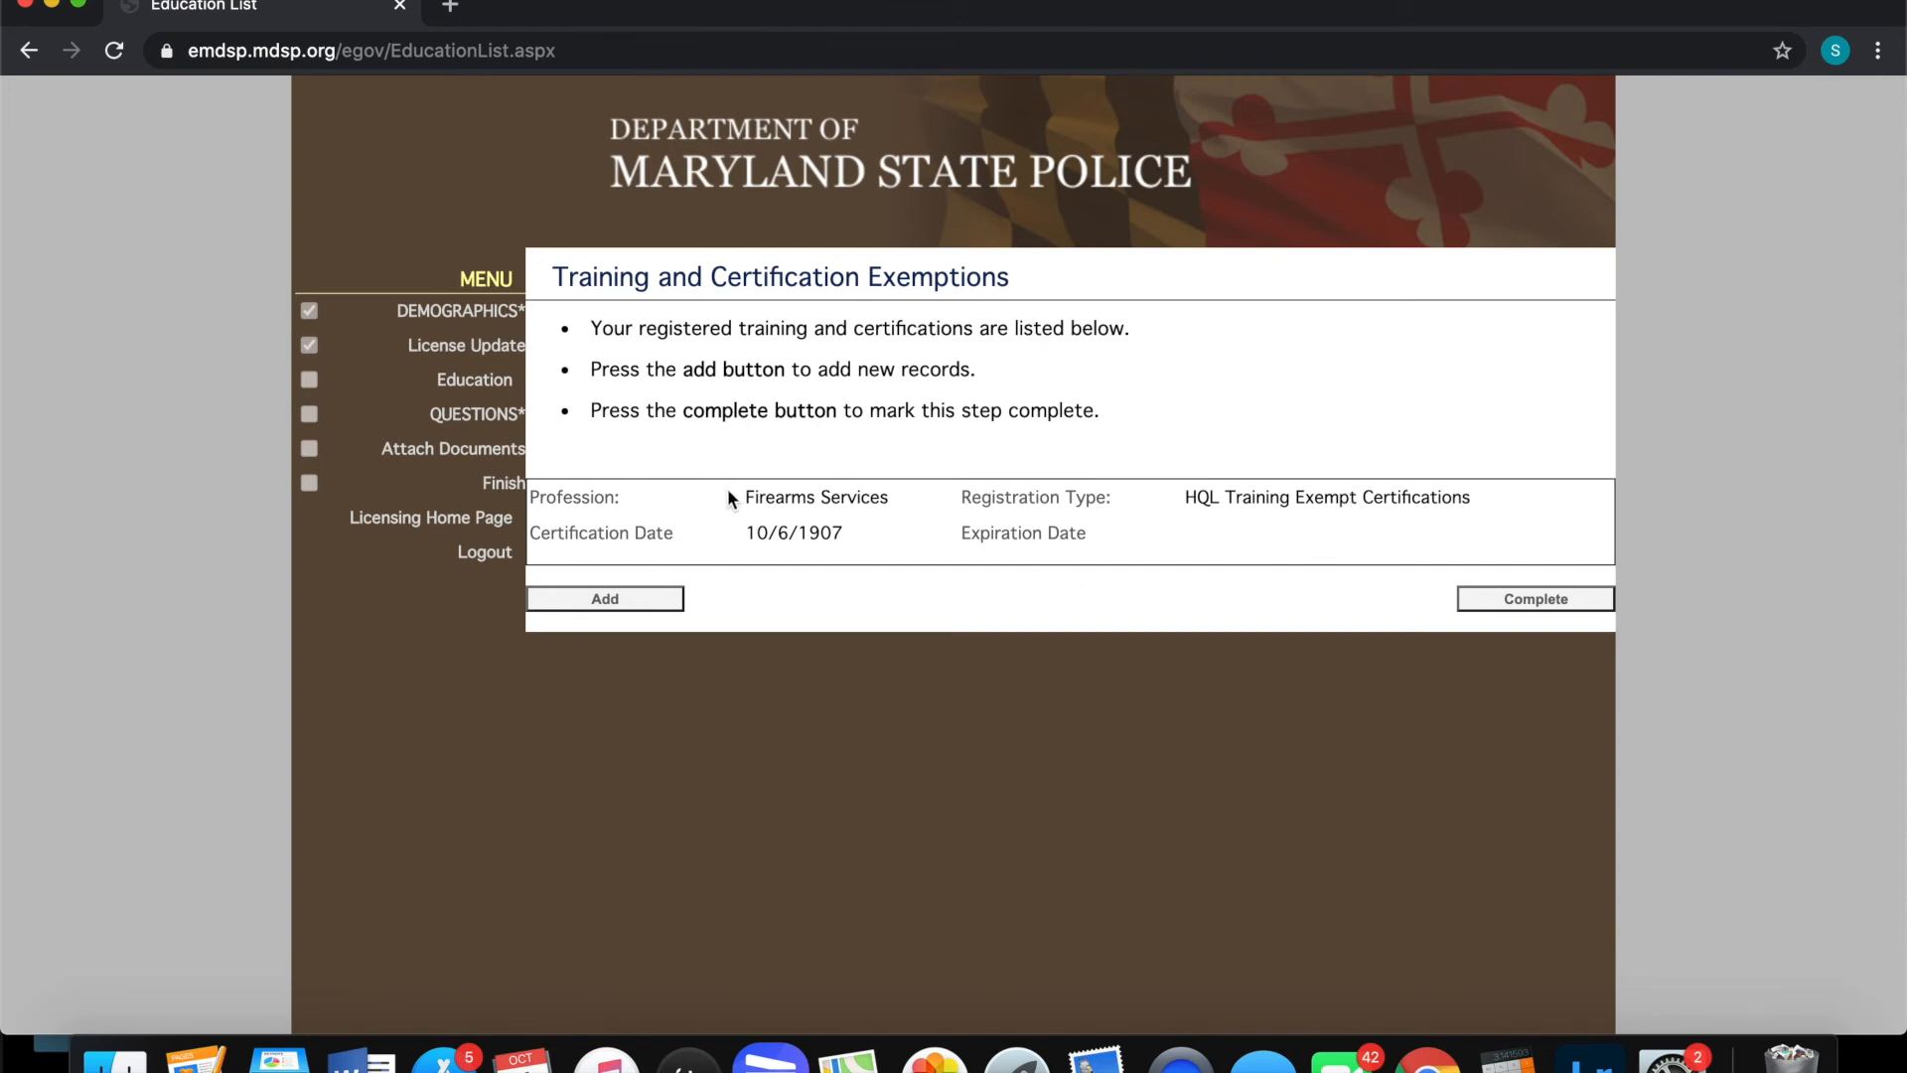
left_click(1487, 605)
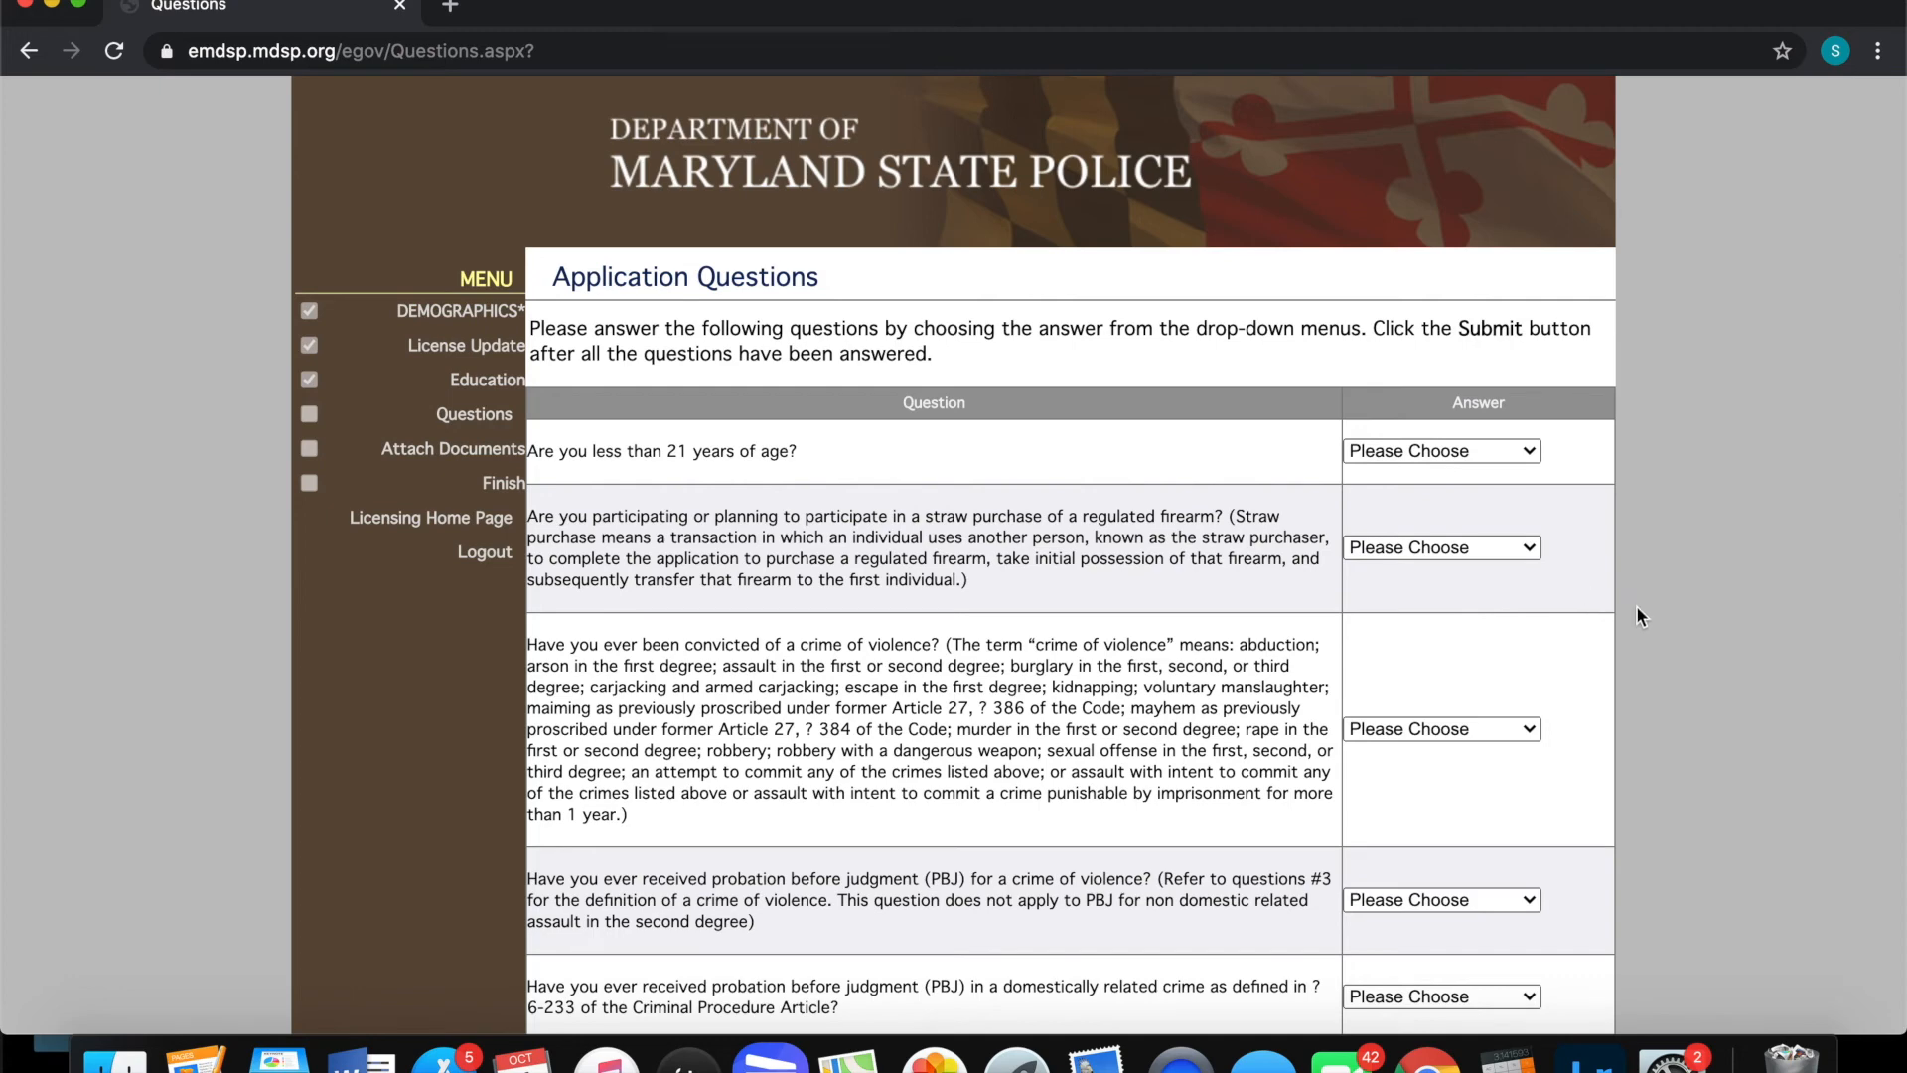
Look at the answer choices for the age and juvenile violence questions, leaving both unanswered
scroll(1637, 608, "down", 5)
scroll(1629, 636, "up", 1)
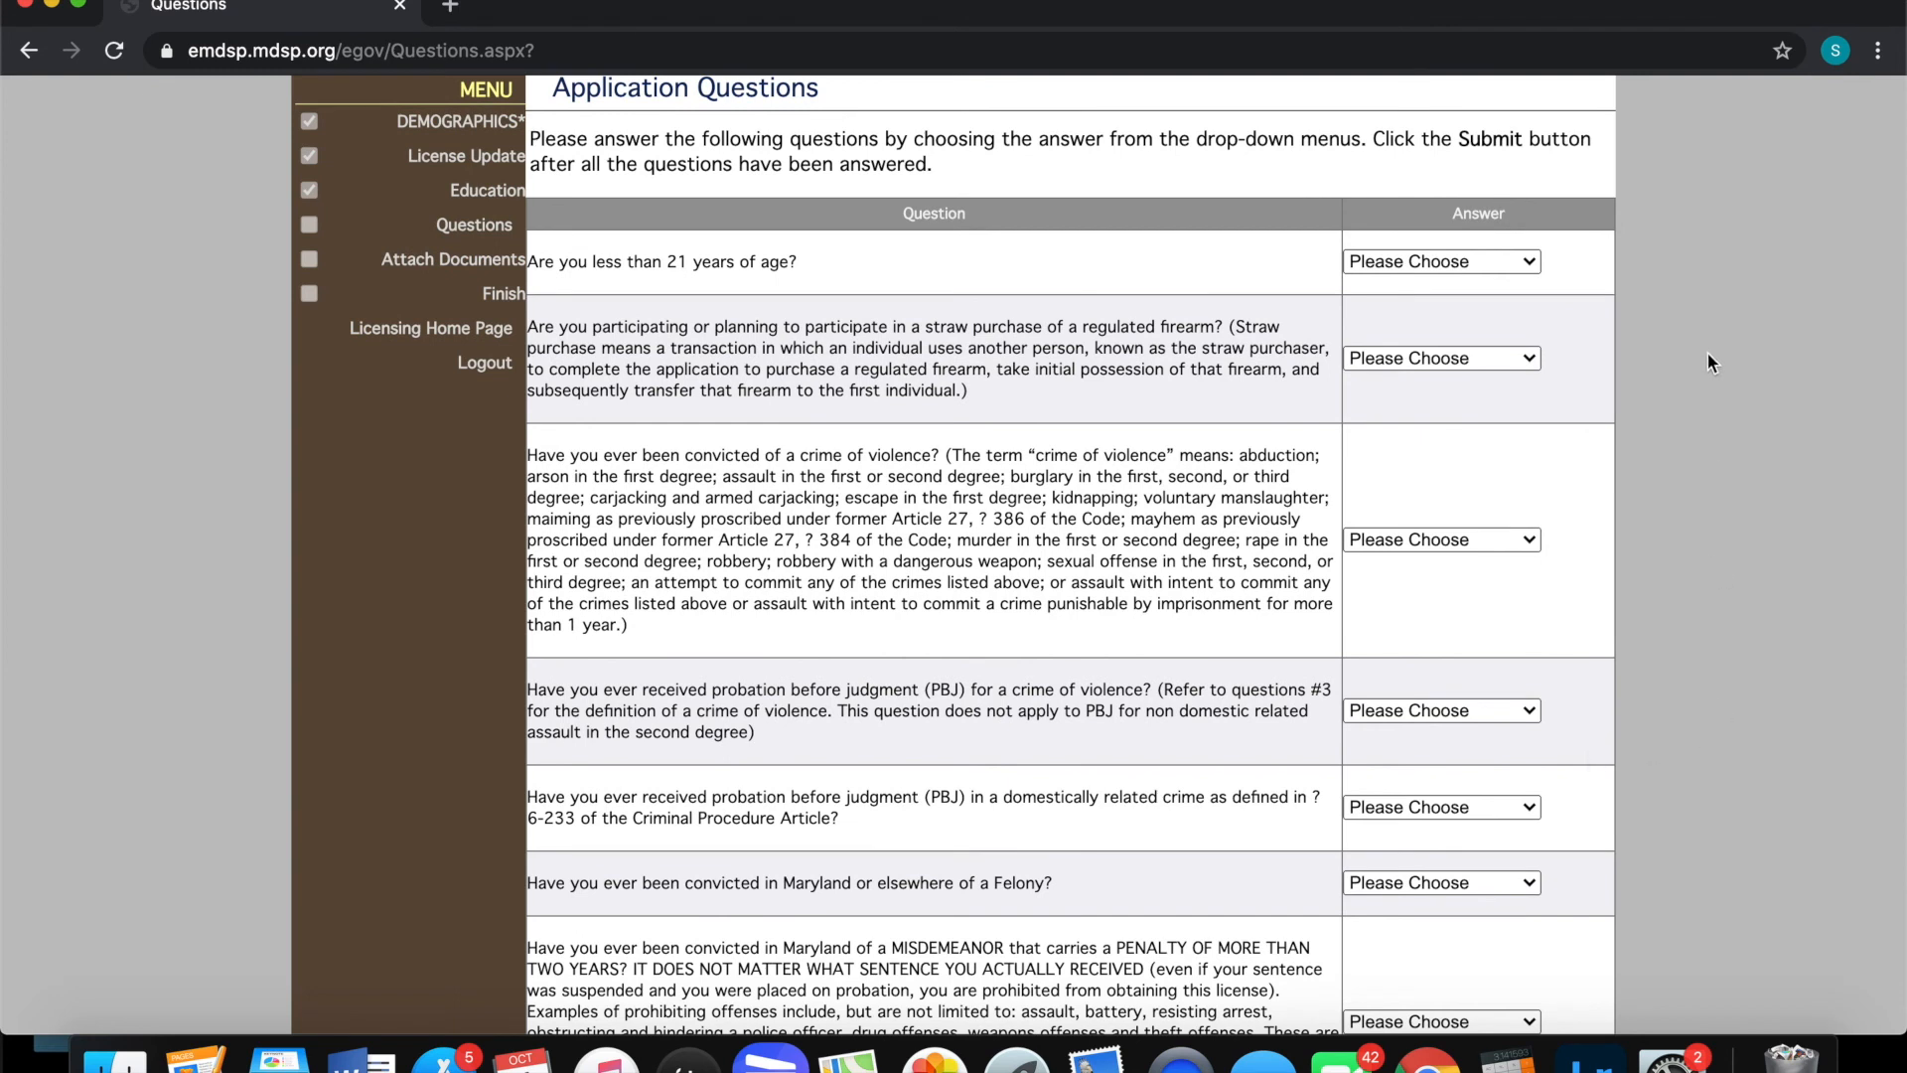
left_click(1431, 260)
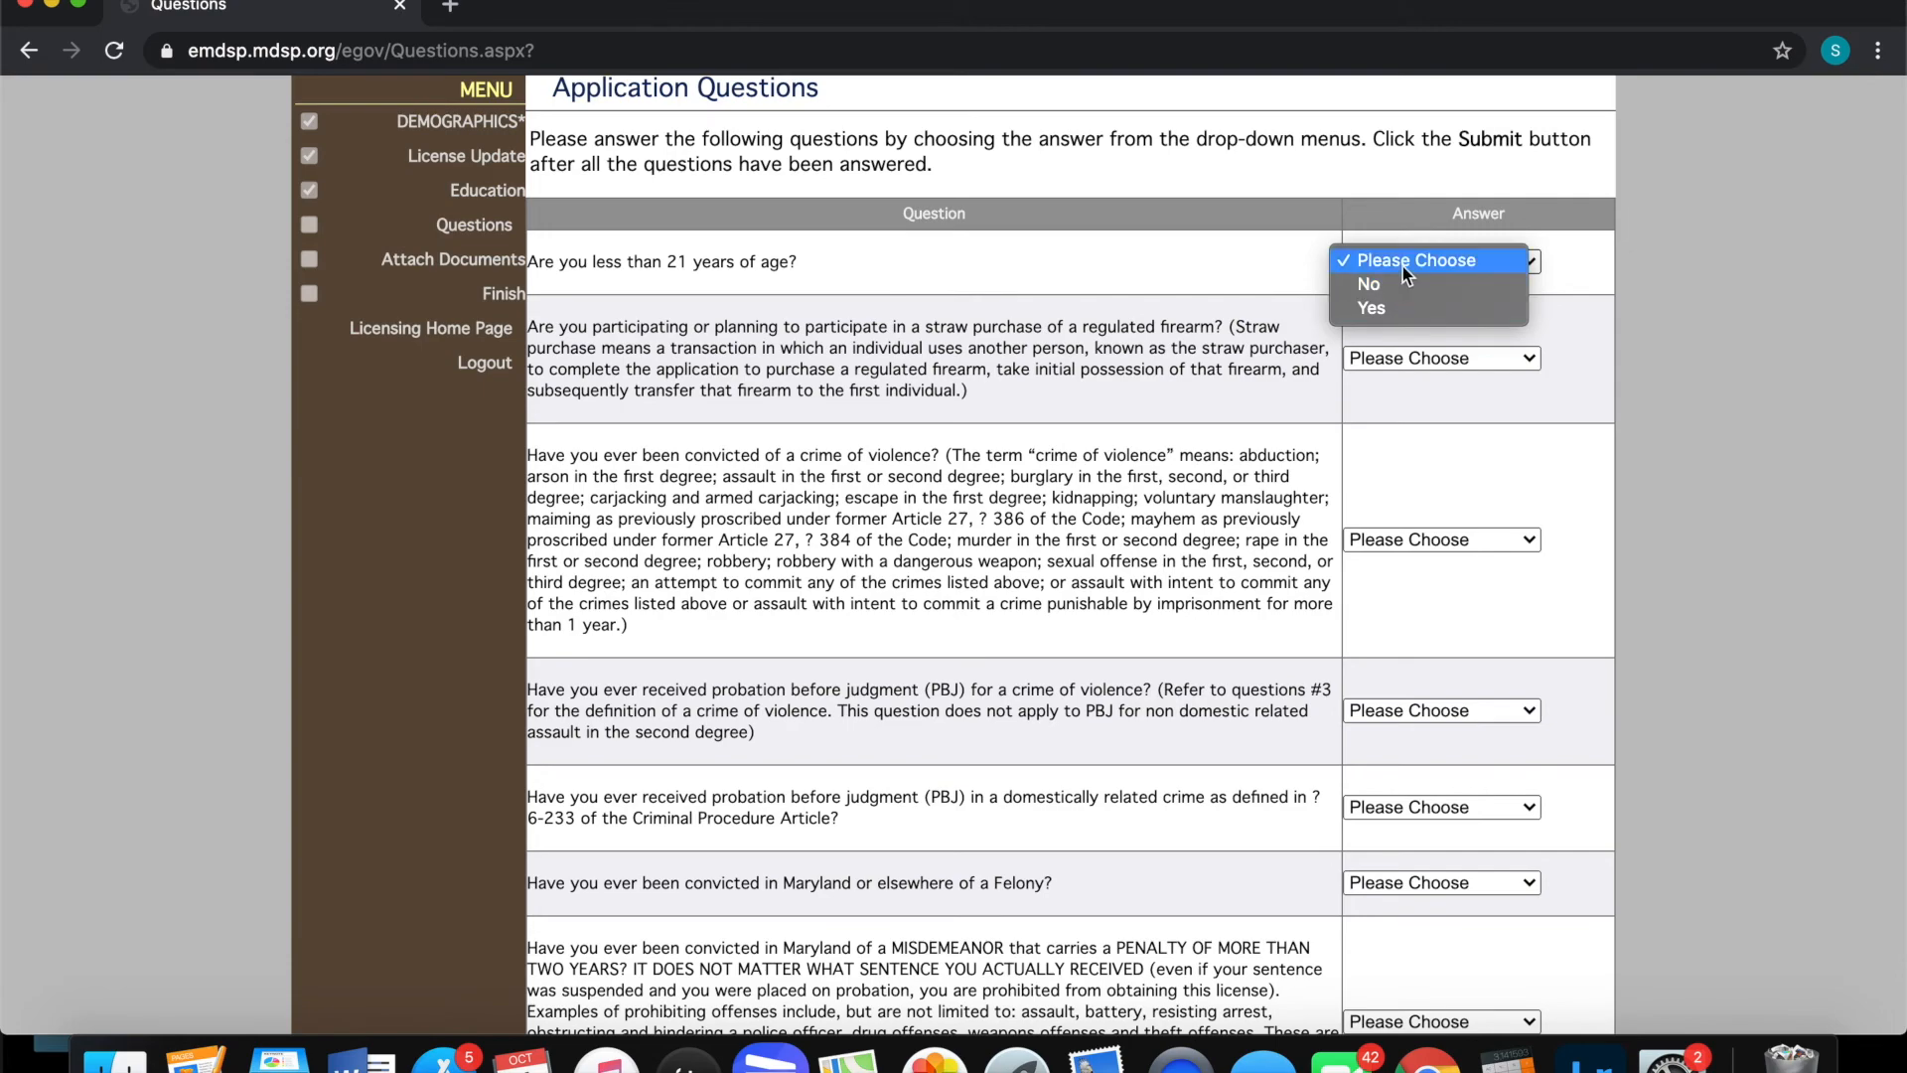
left_click(1403, 264)
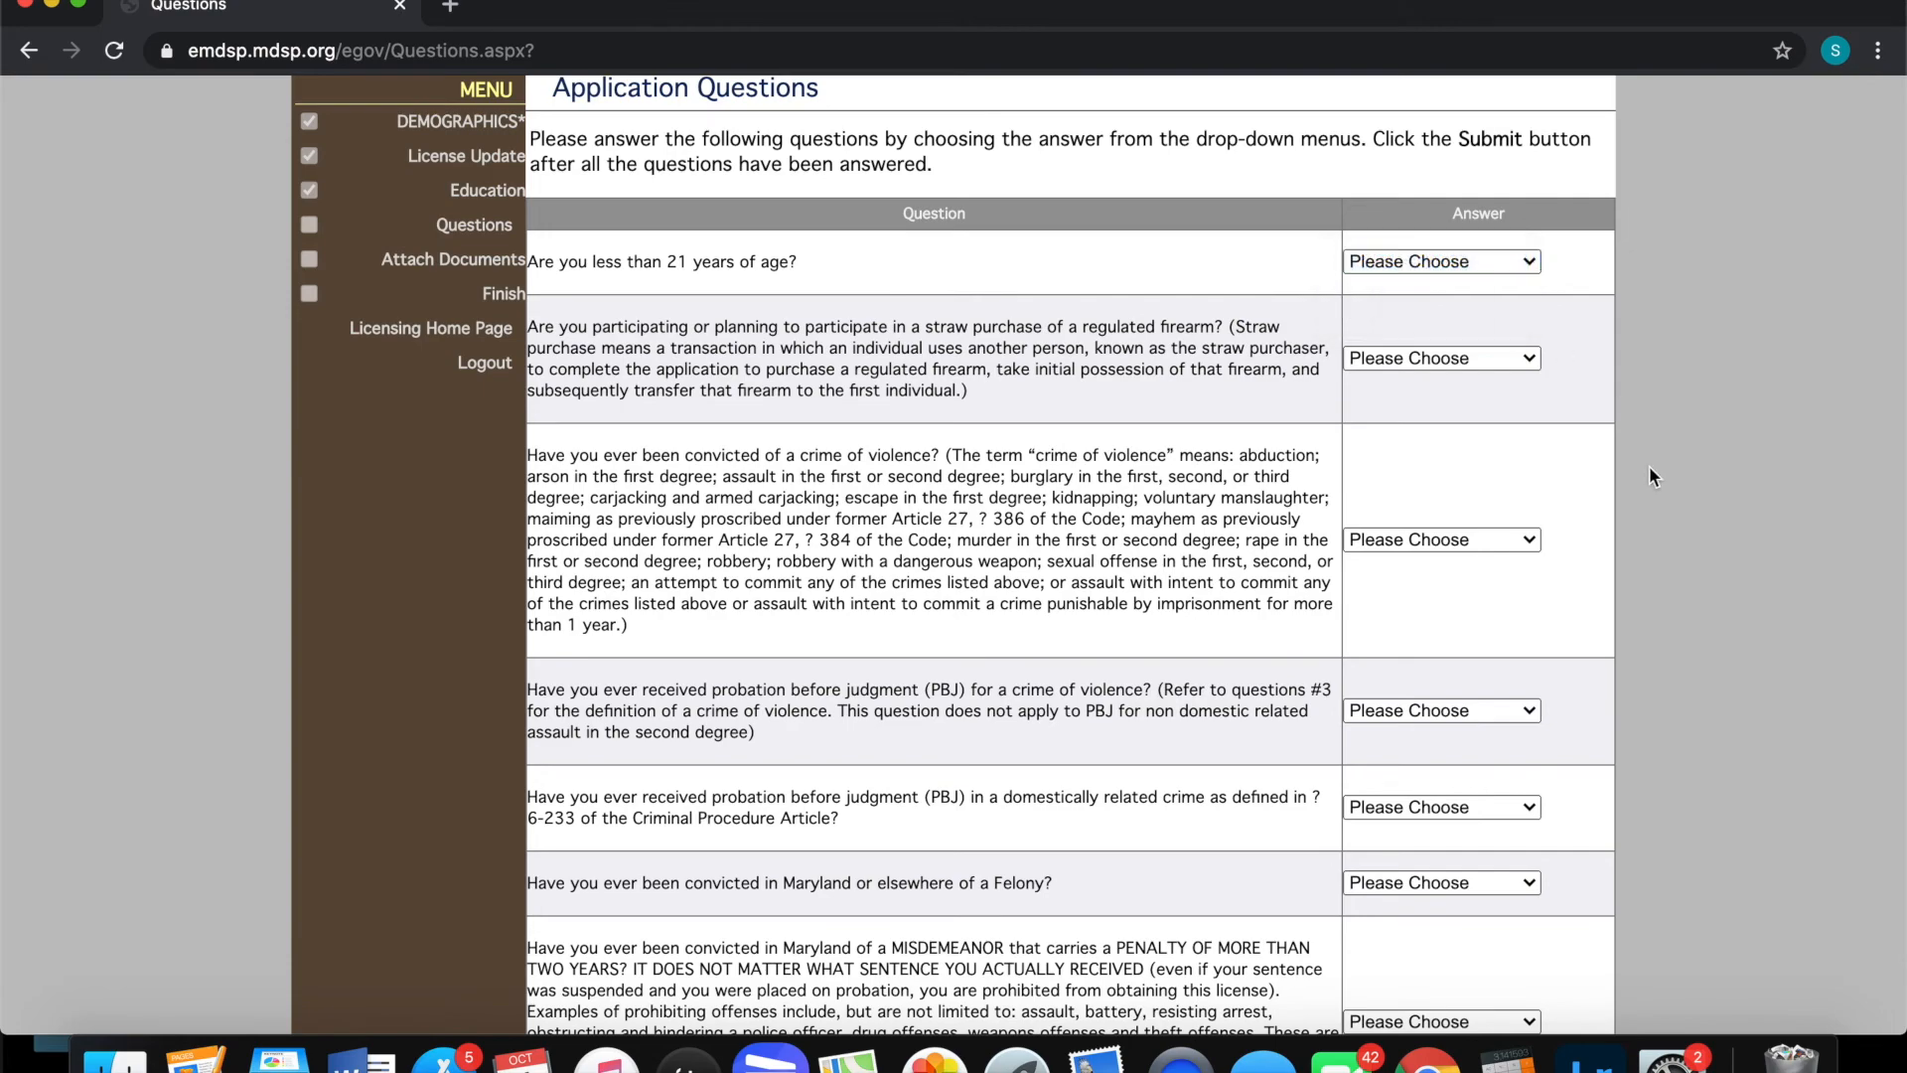
scroll(1649, 467, "down", 13)
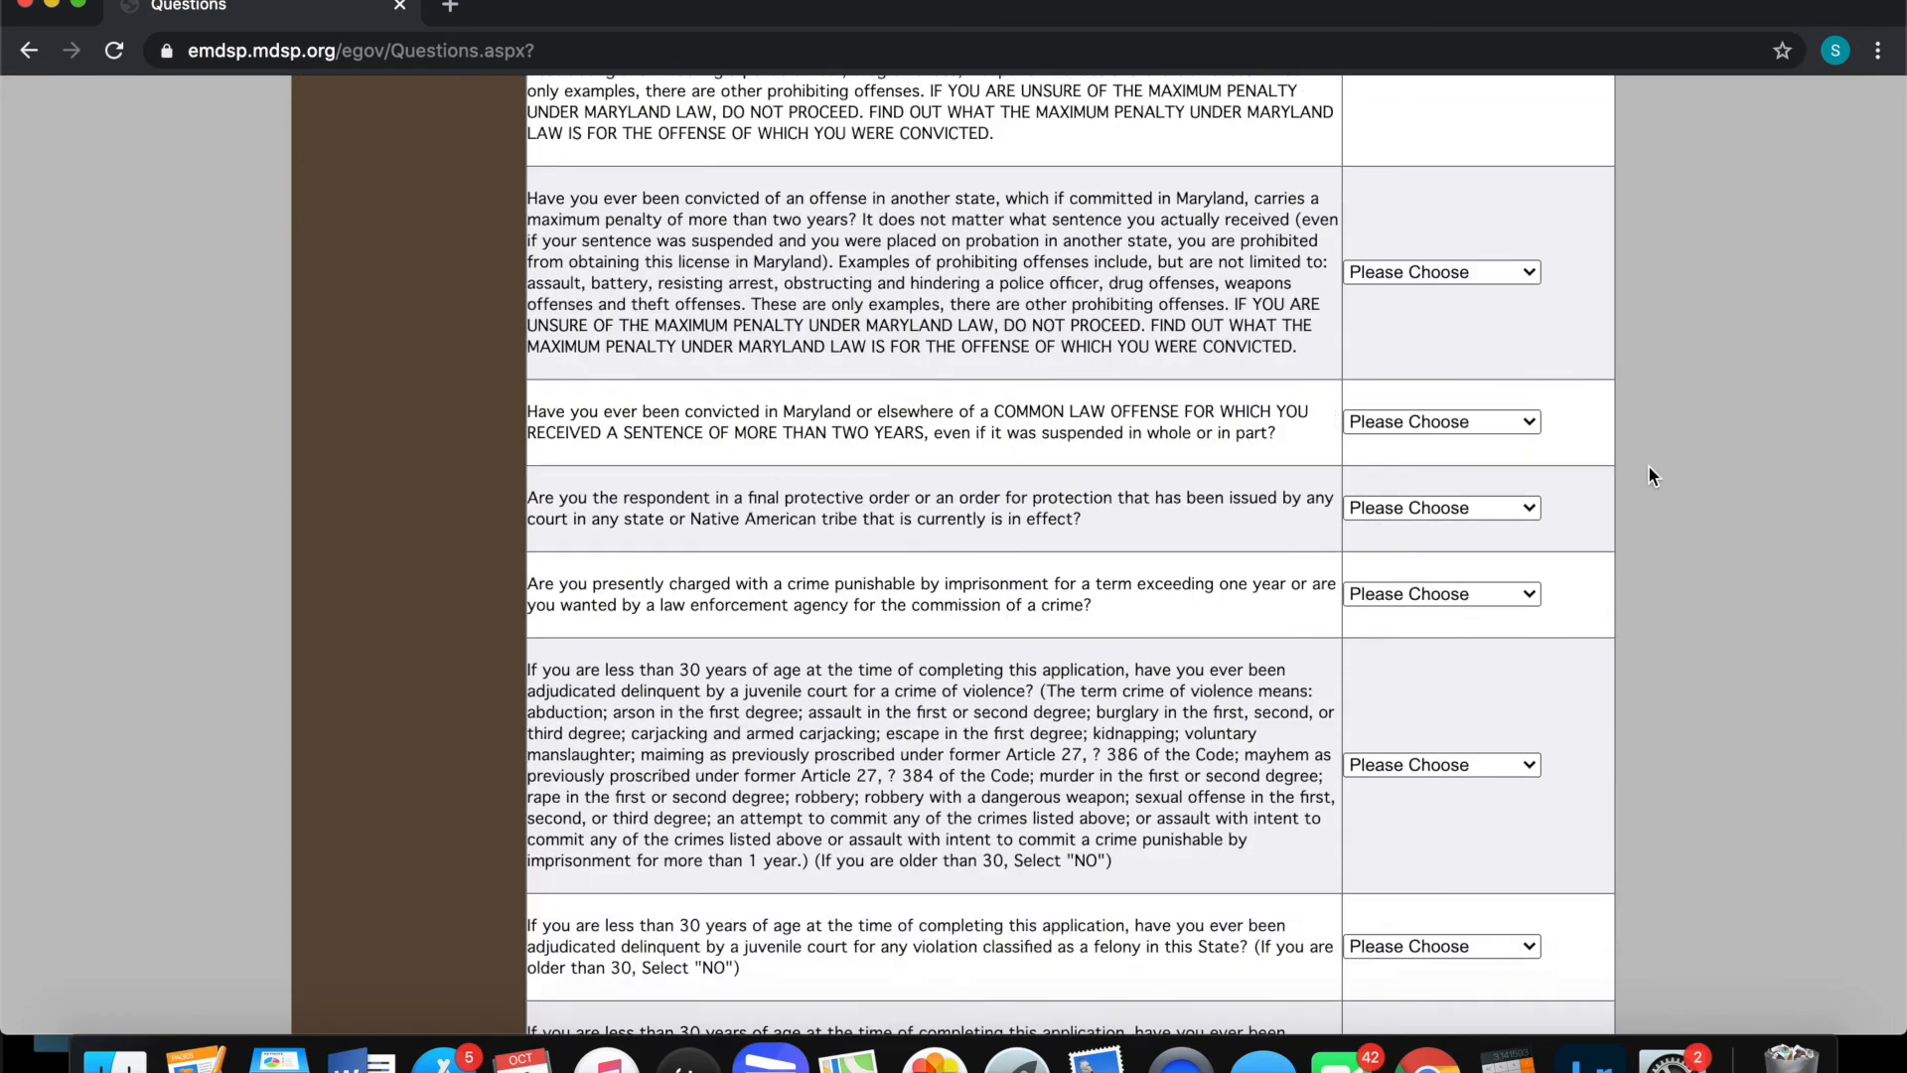
scroll(1649, 467, "down", 9)
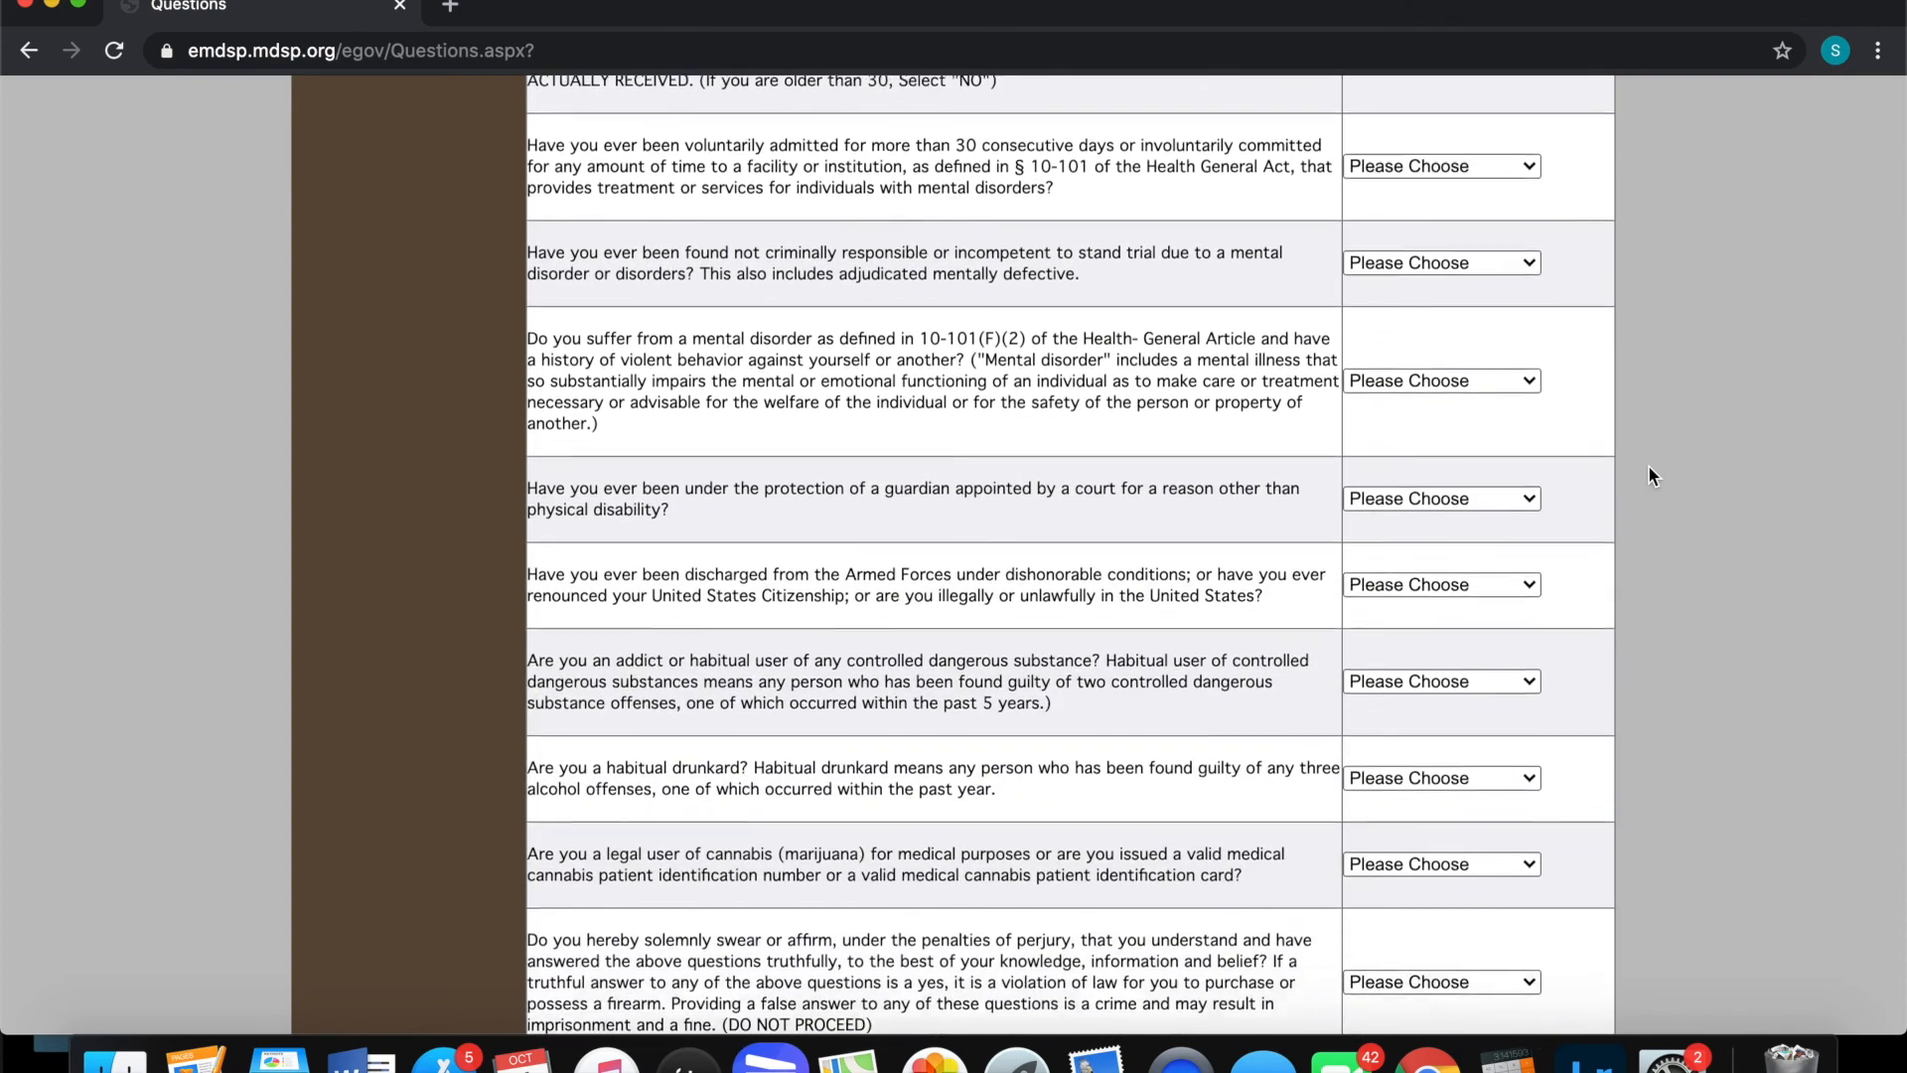
scroll(1650, 467, "up", 3)
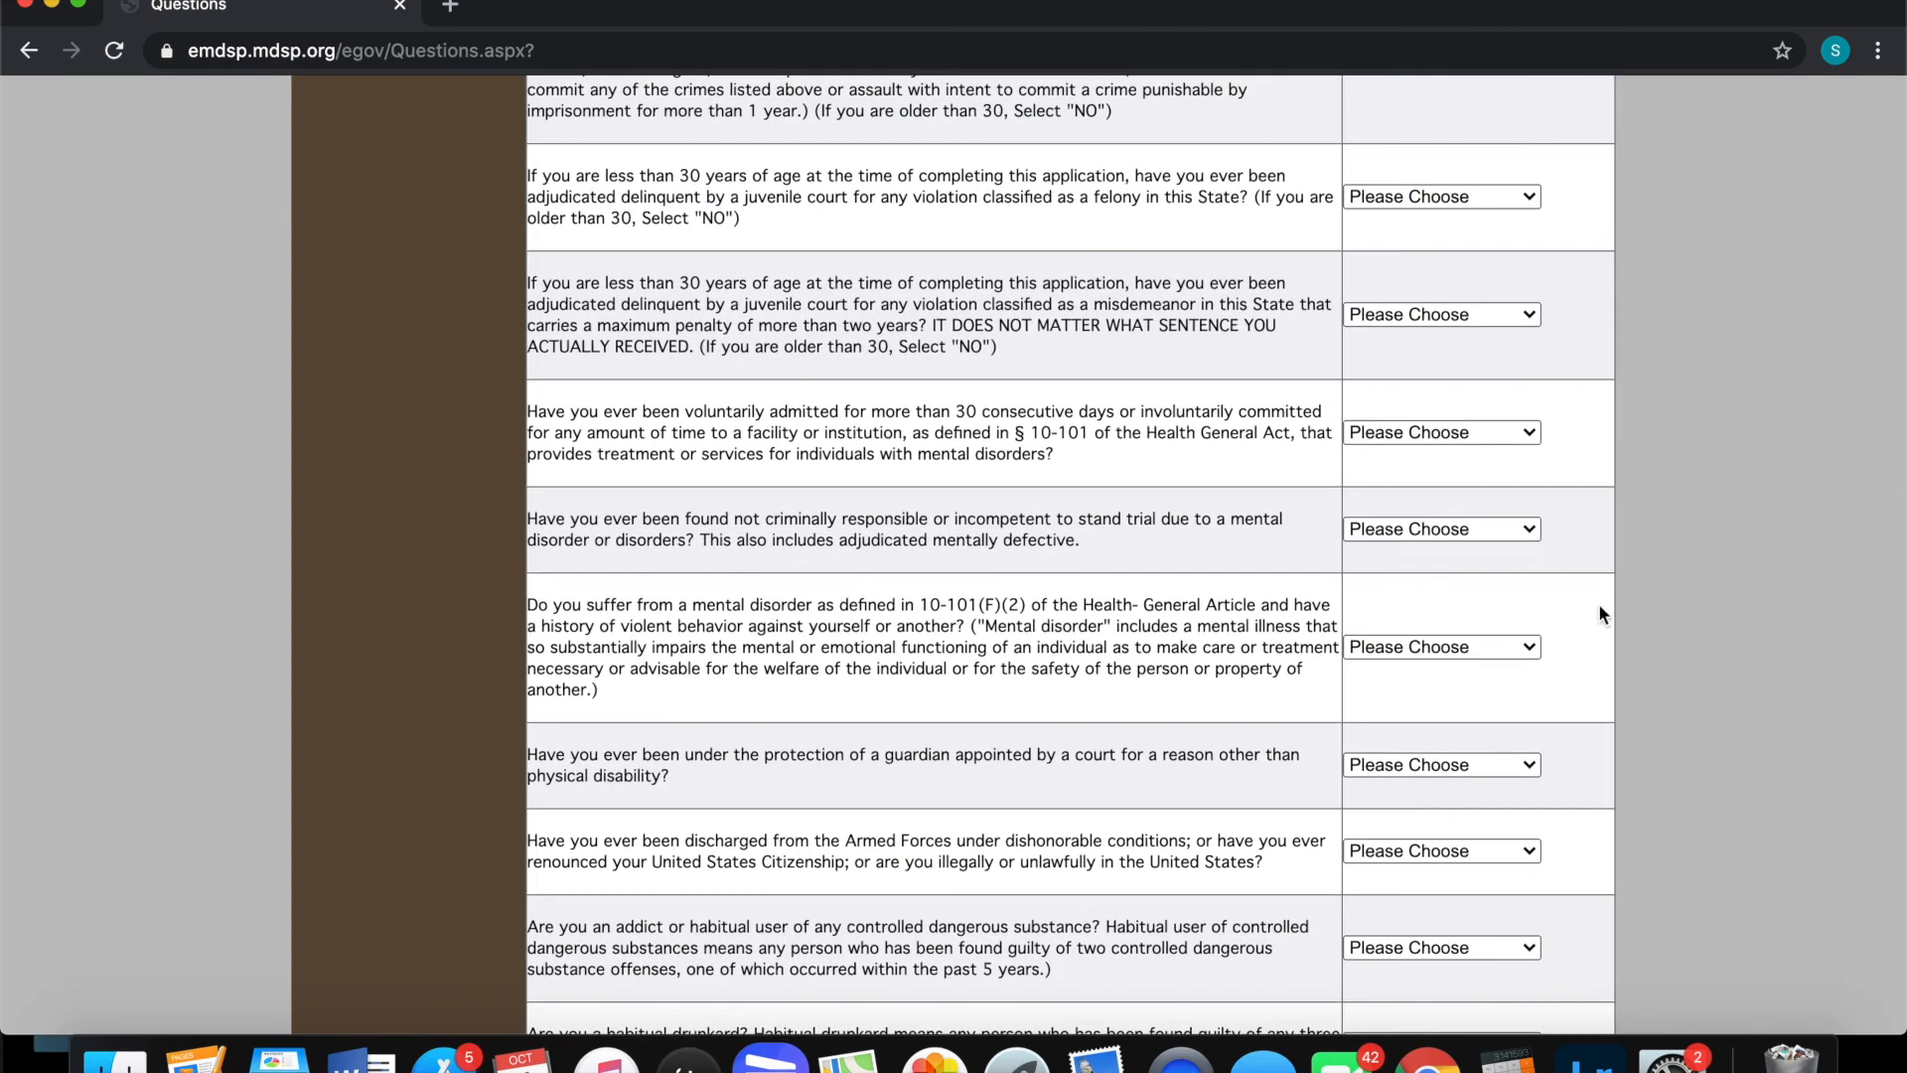
scroll(1681, 430, "up", 2)
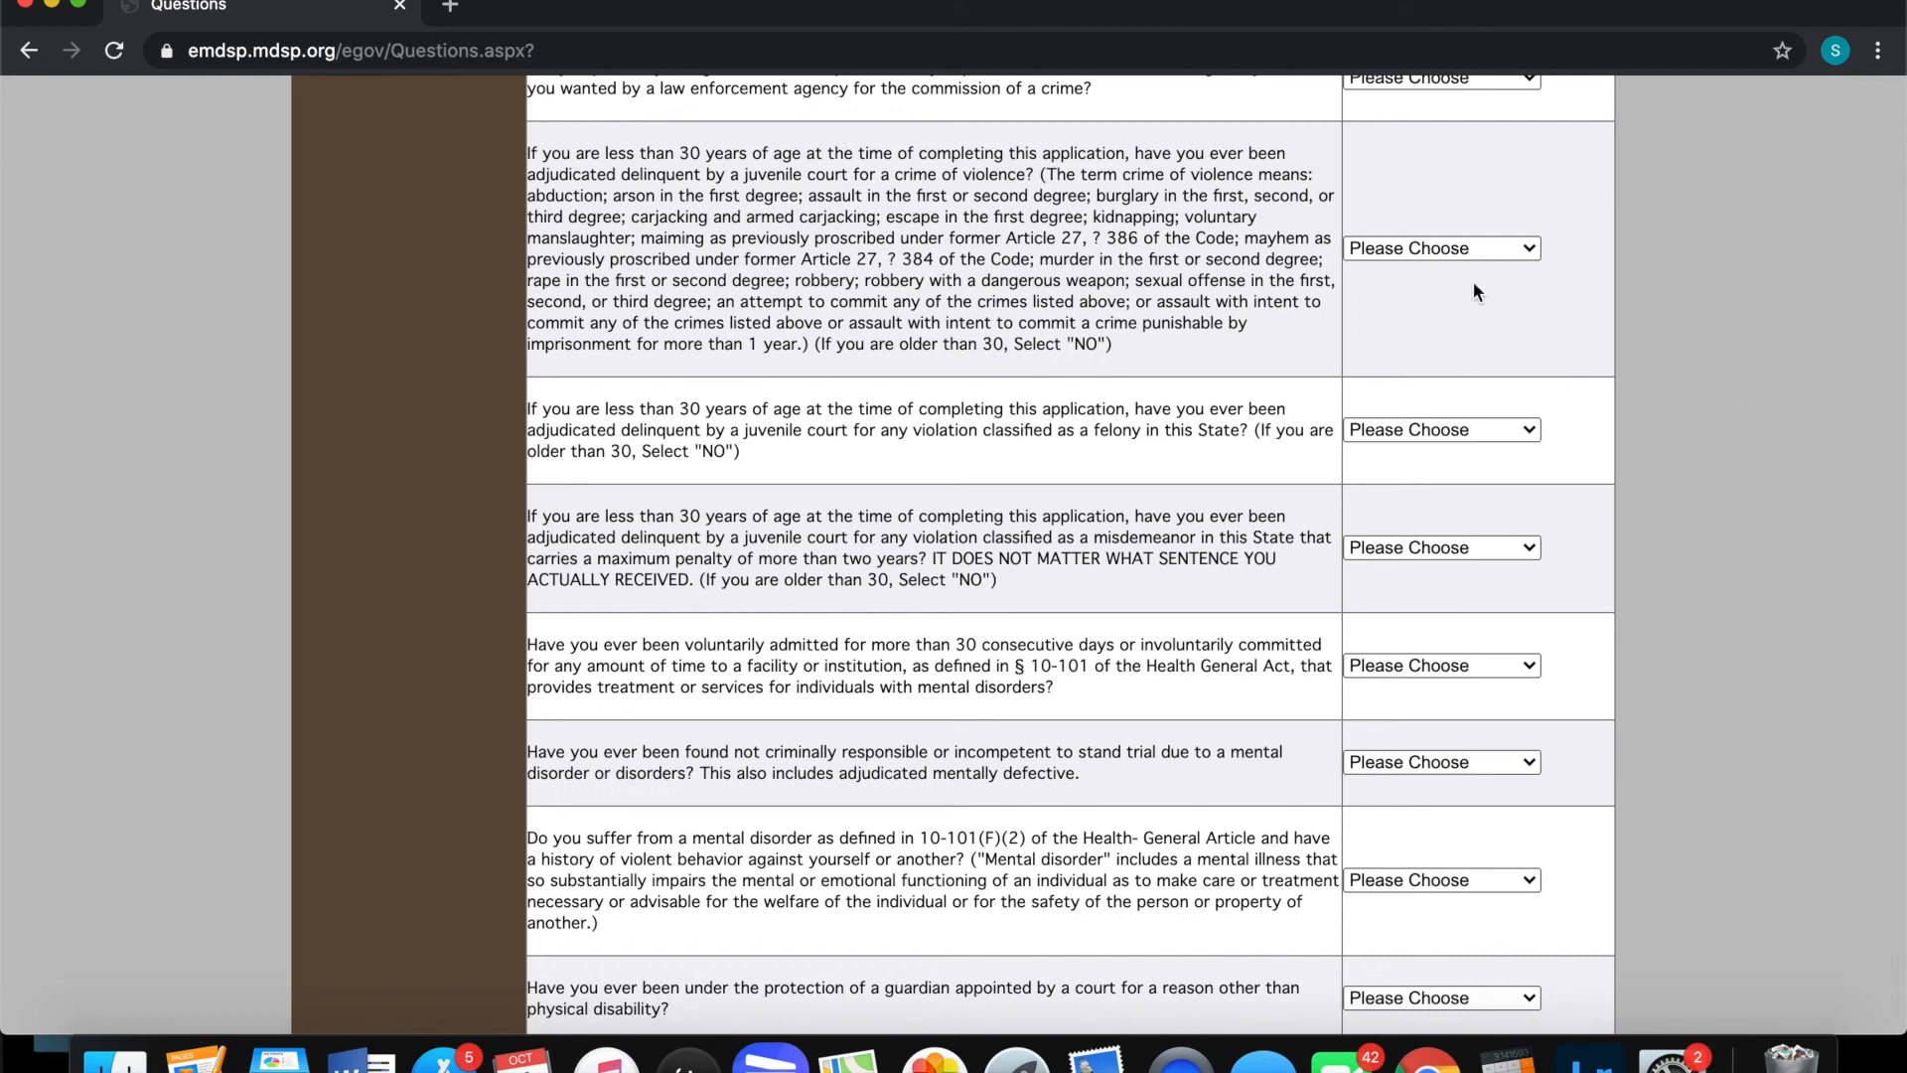
left_click(1446, 255)
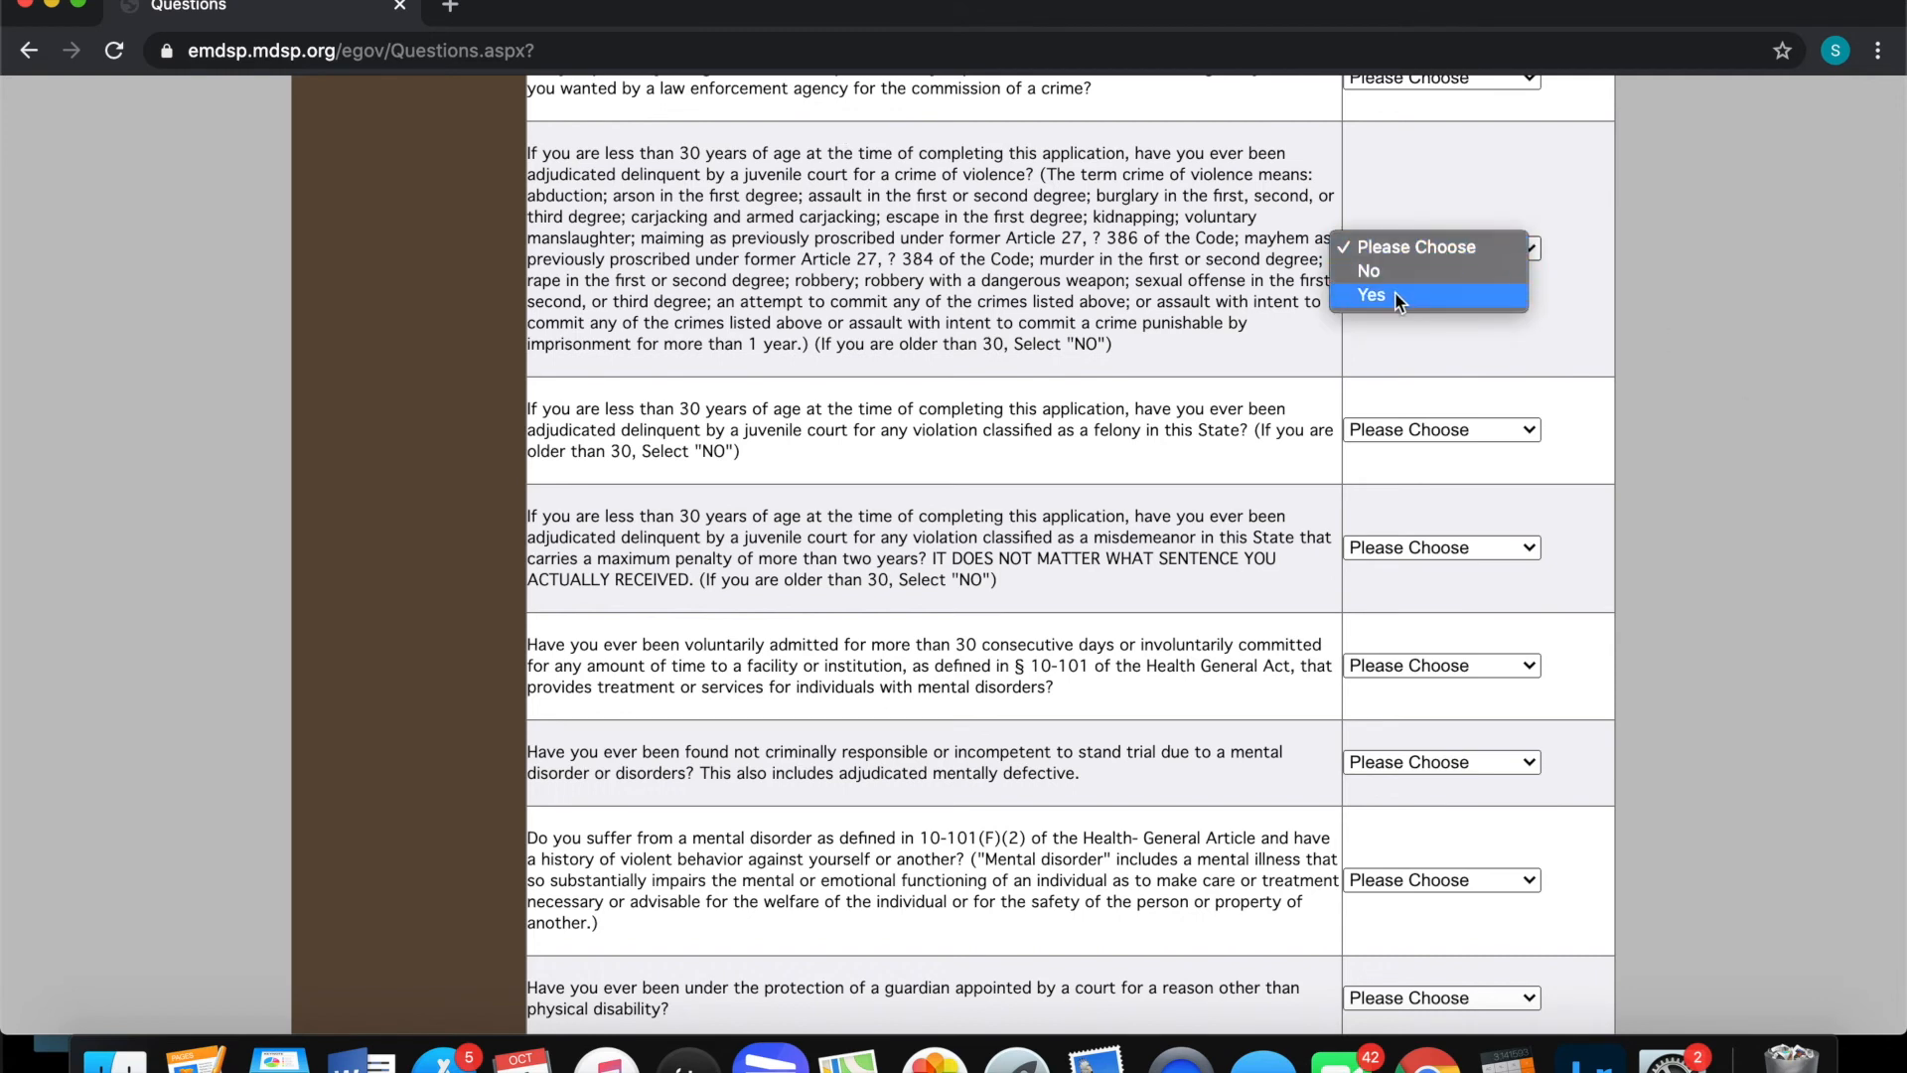
left_click(1395, 253)
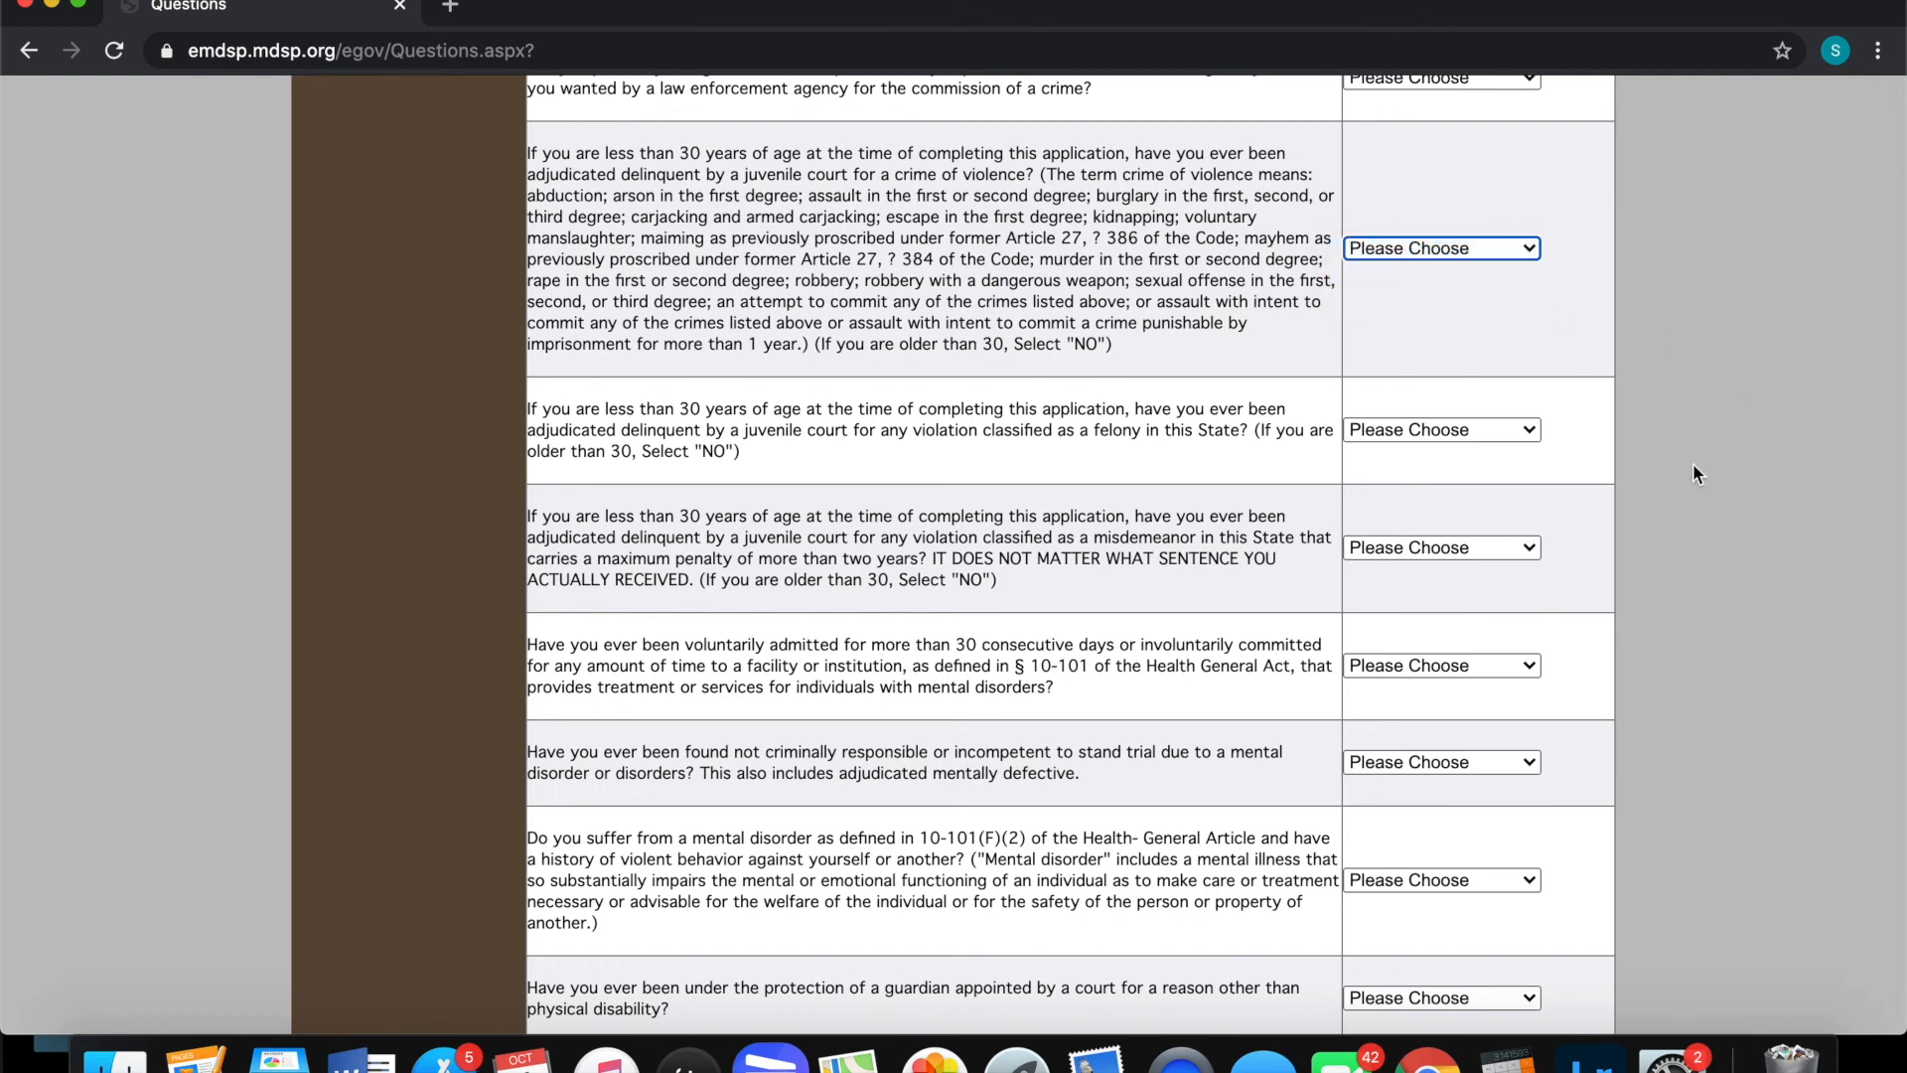
Submit the unanswered application questions, triggering the must-answer warning, then go to Attach Documents
scroll(1693, 467, "down", 10)
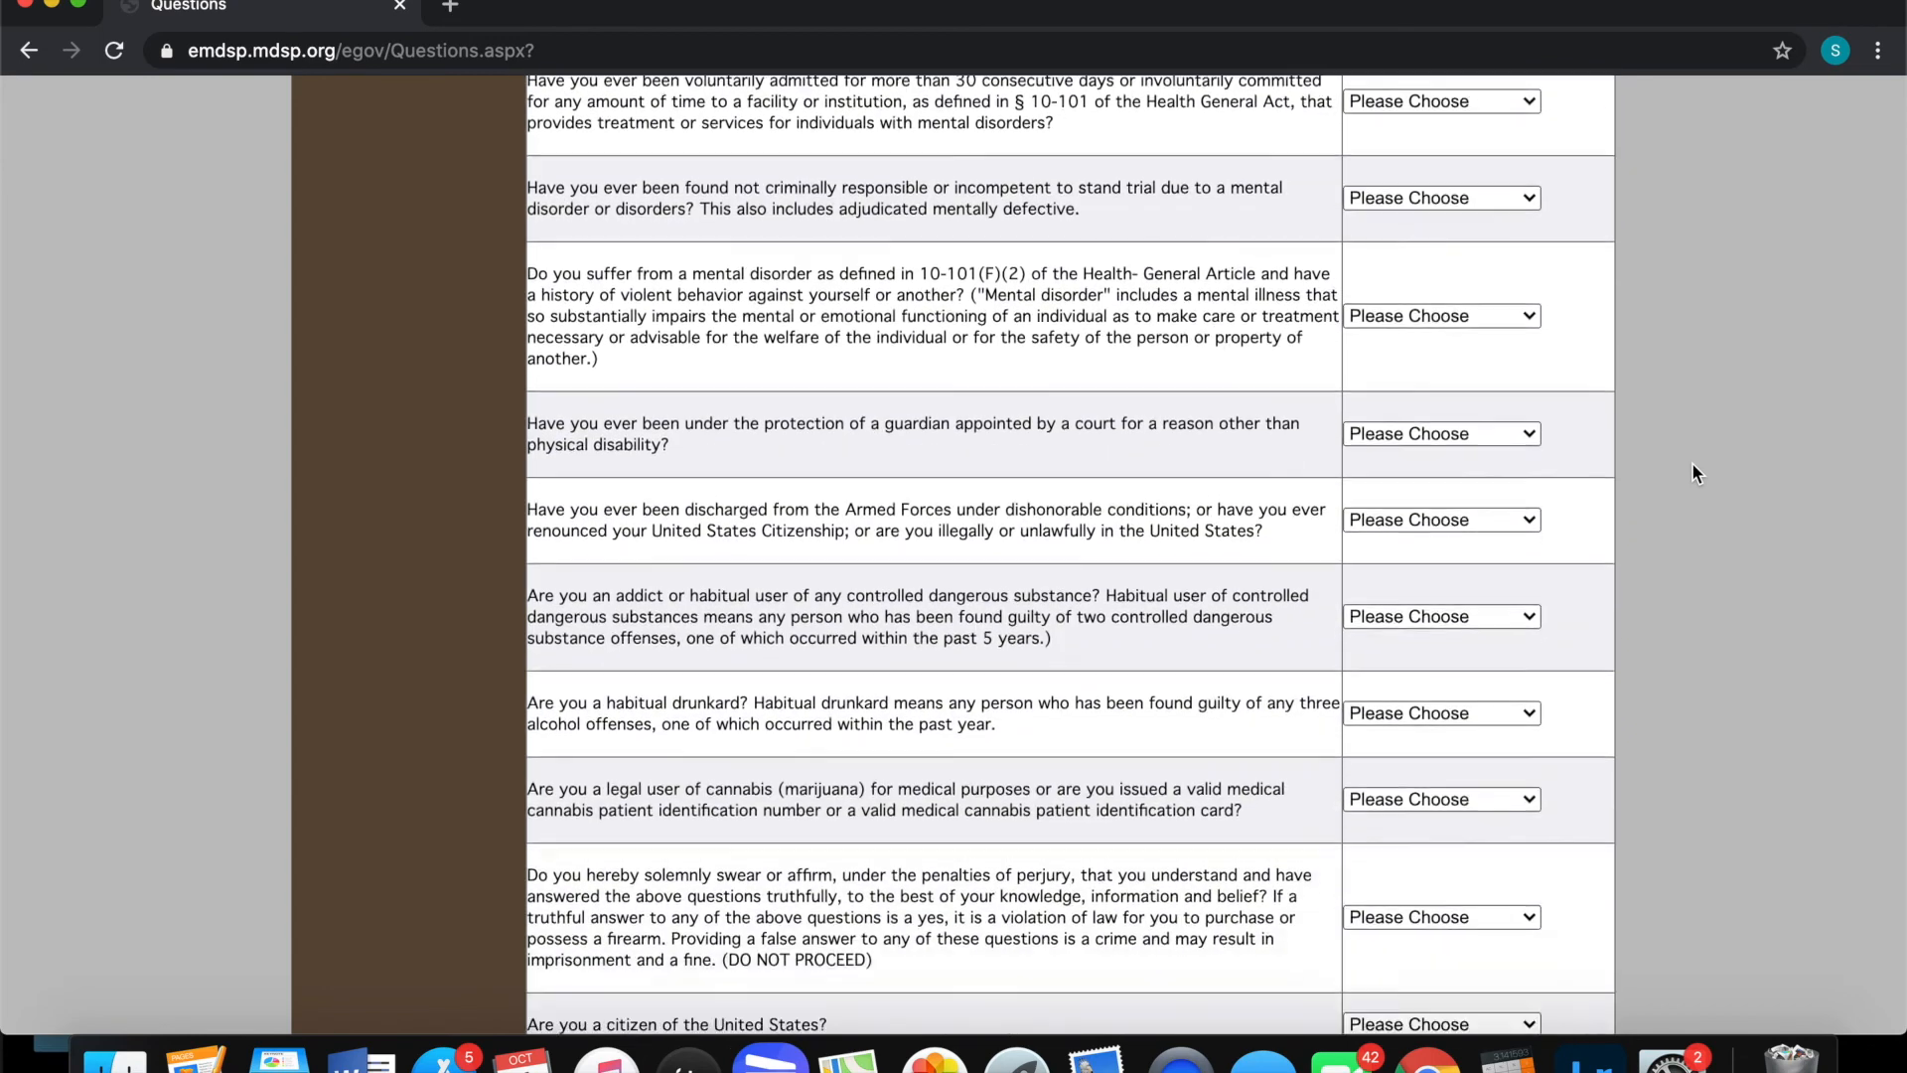
scroll(1693, 467, "down", 3)
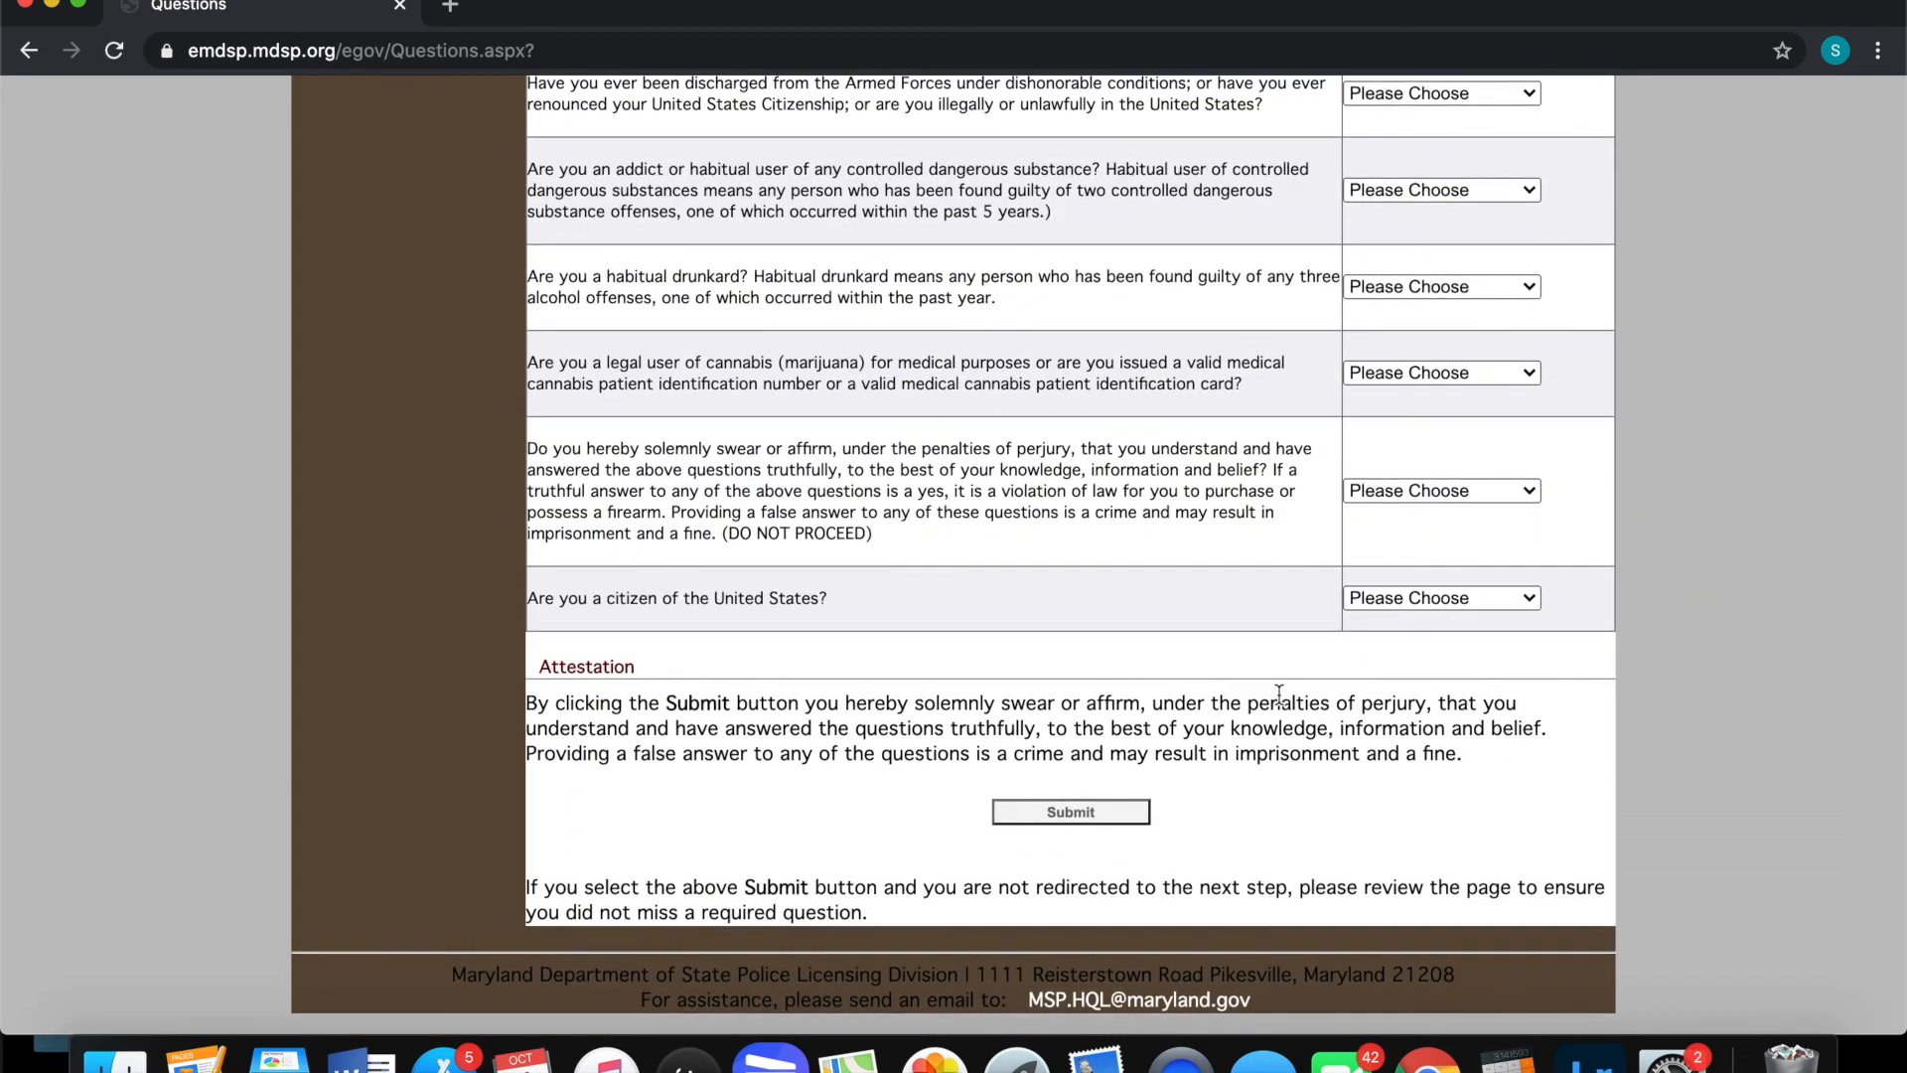
left_click(1077, 814)
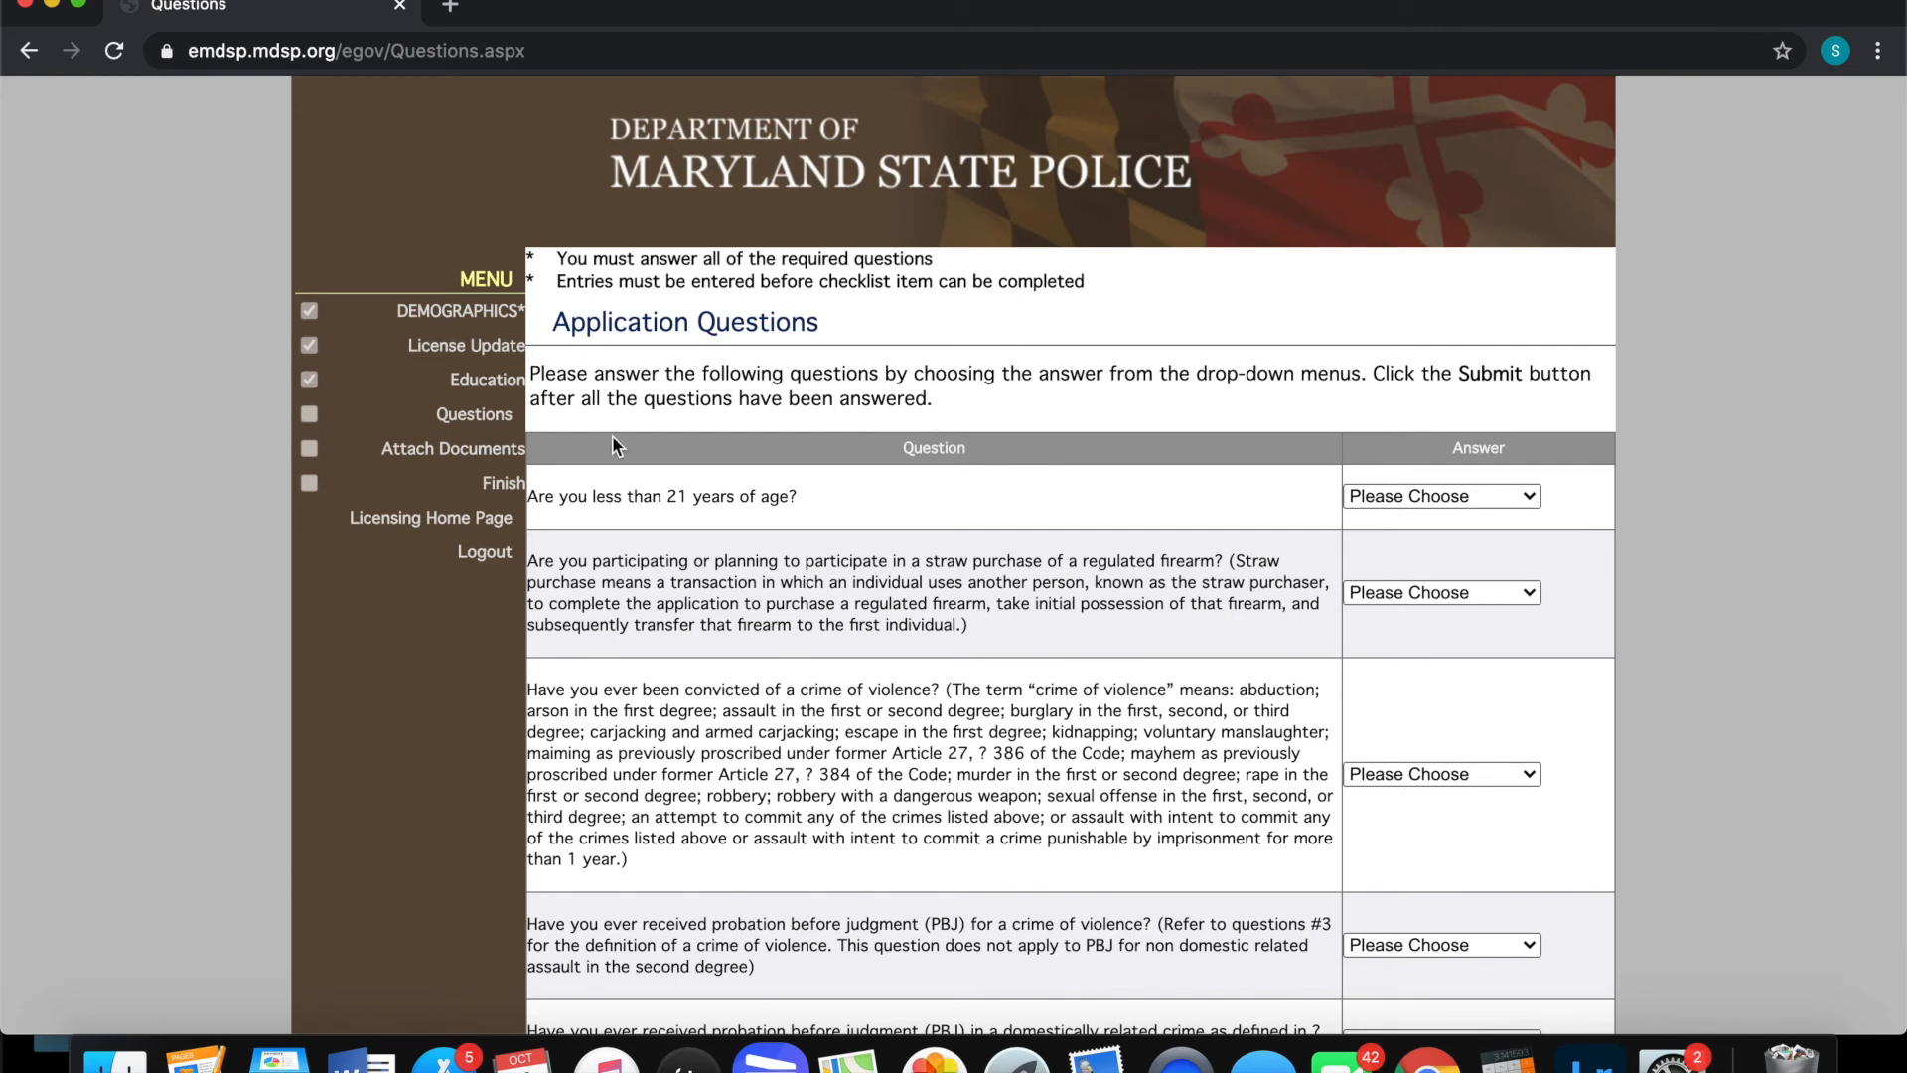
left_click(425, 458)
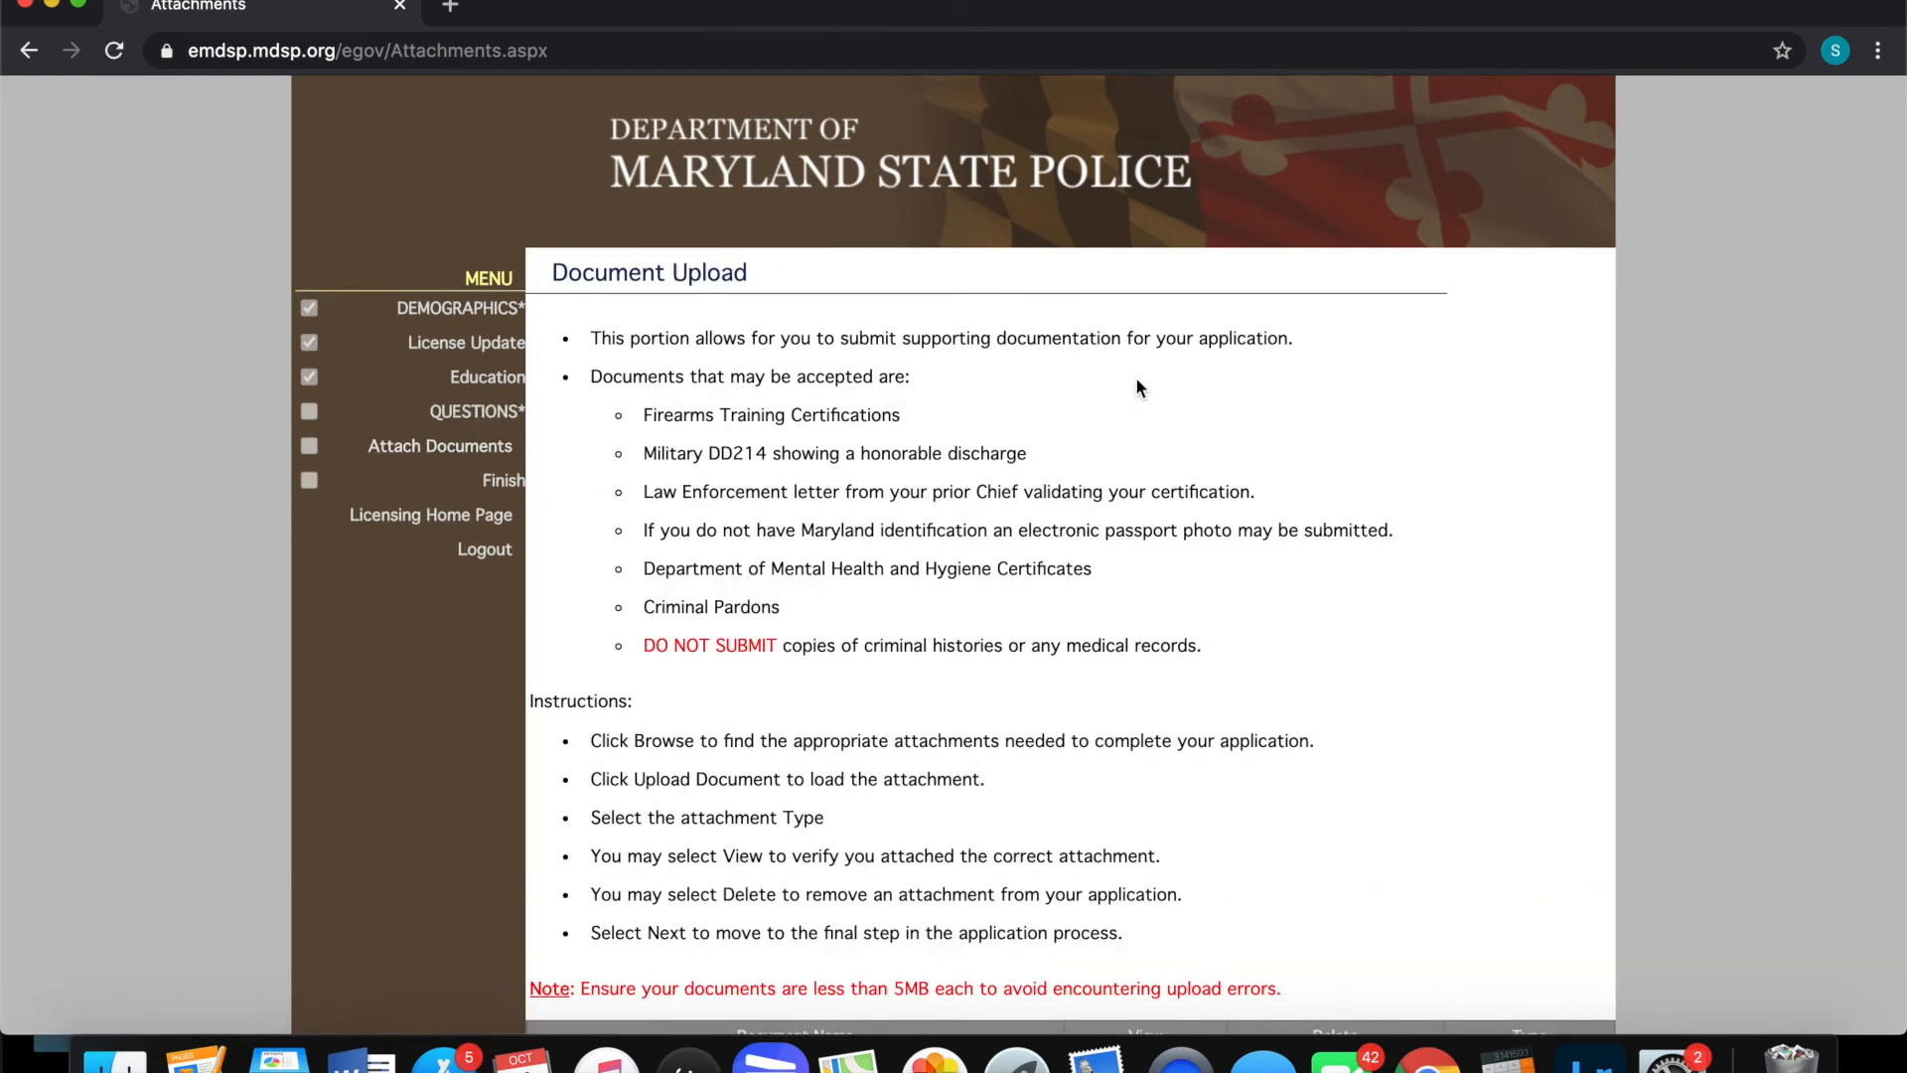
Leave Document Upload with no files attached and go on with Next
scroll(1533, 733, "down", 3)
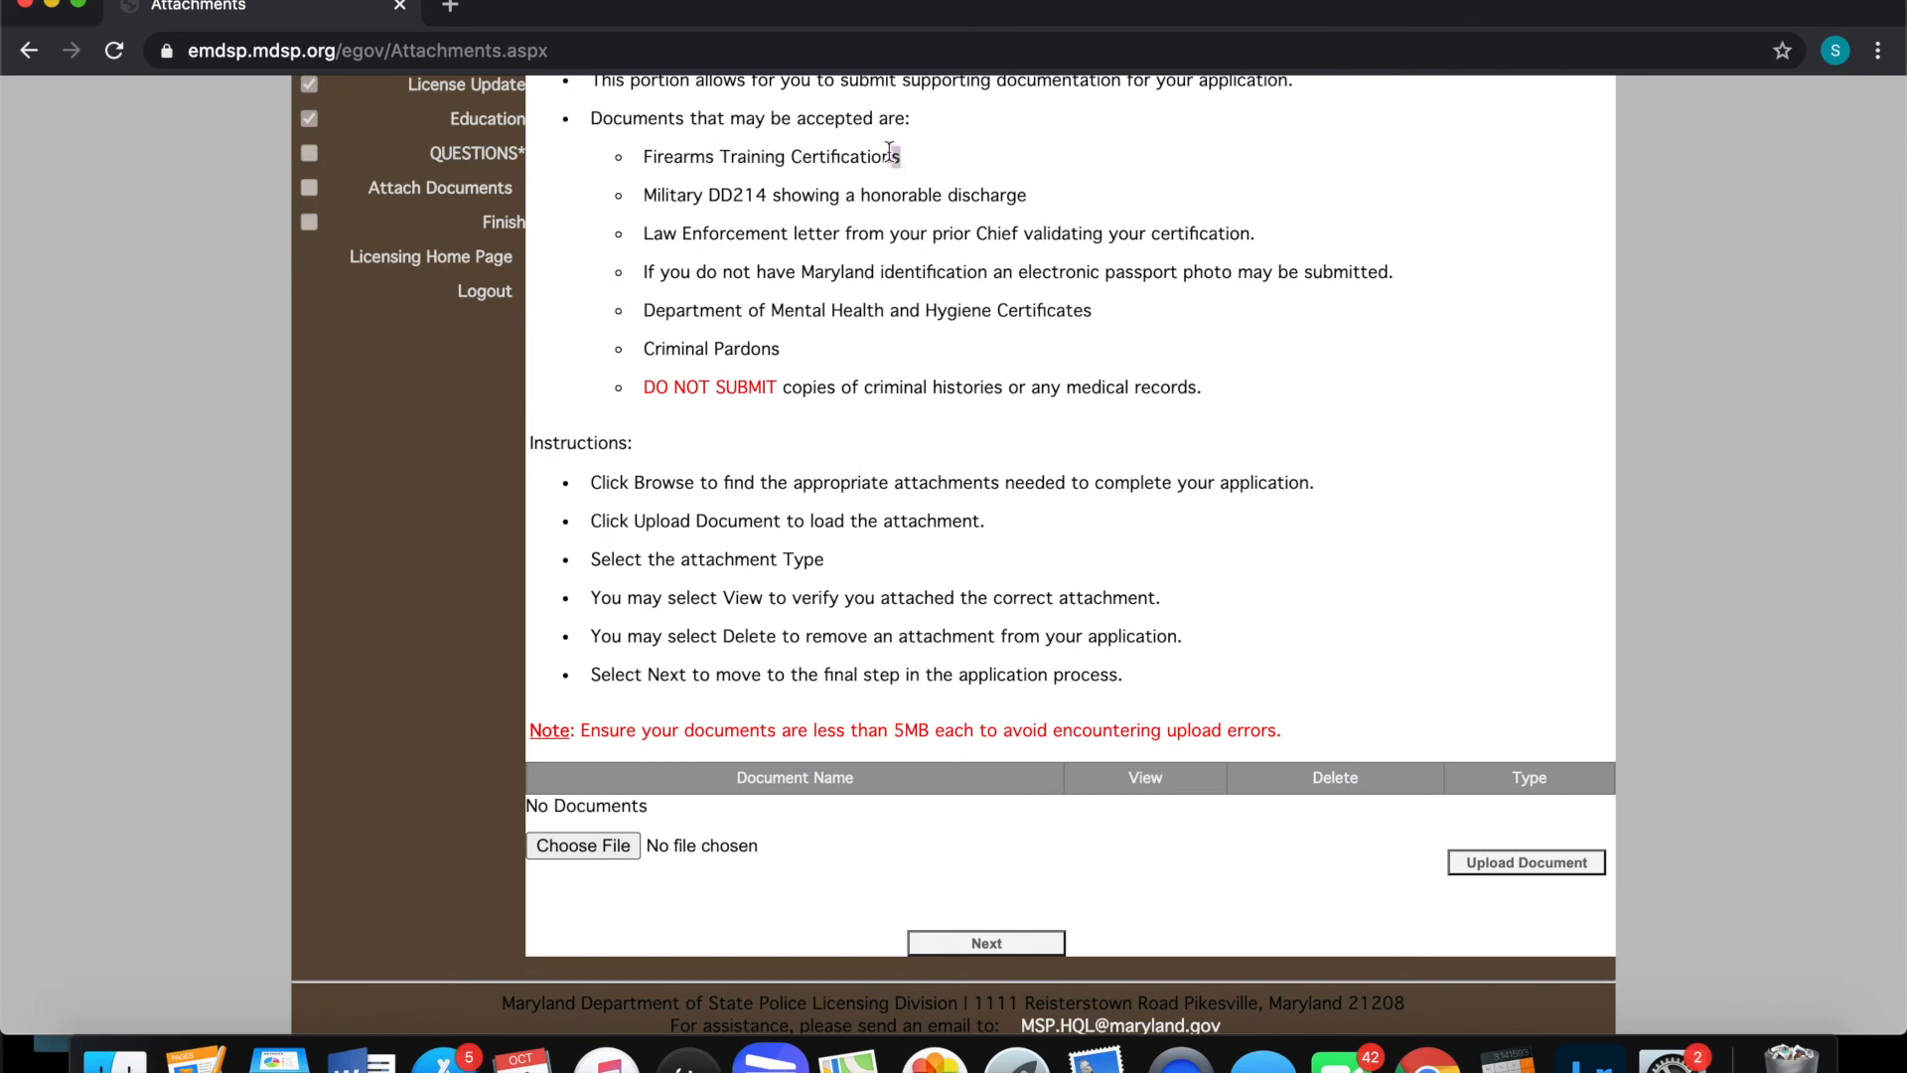
left_click(877, 175)
scroll(1093, 856, "down", 1)
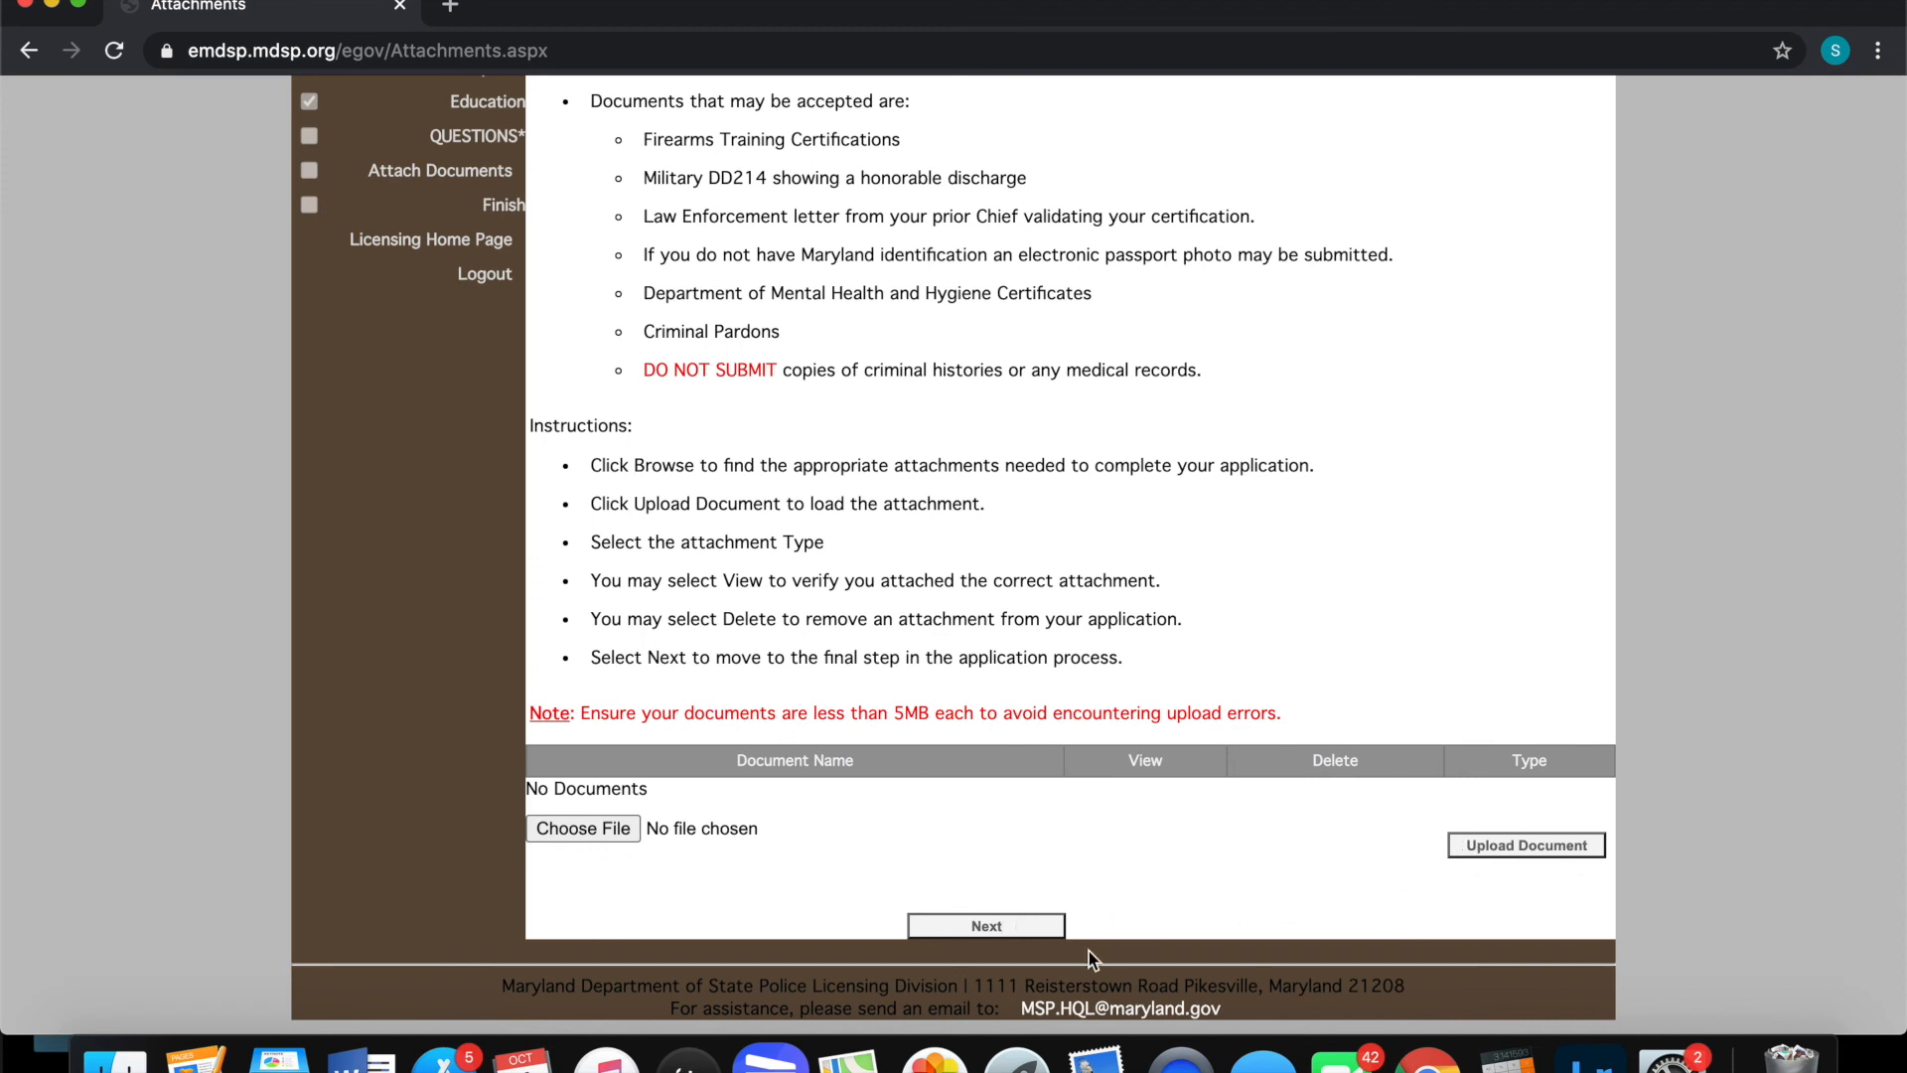
left_click(988, 926)
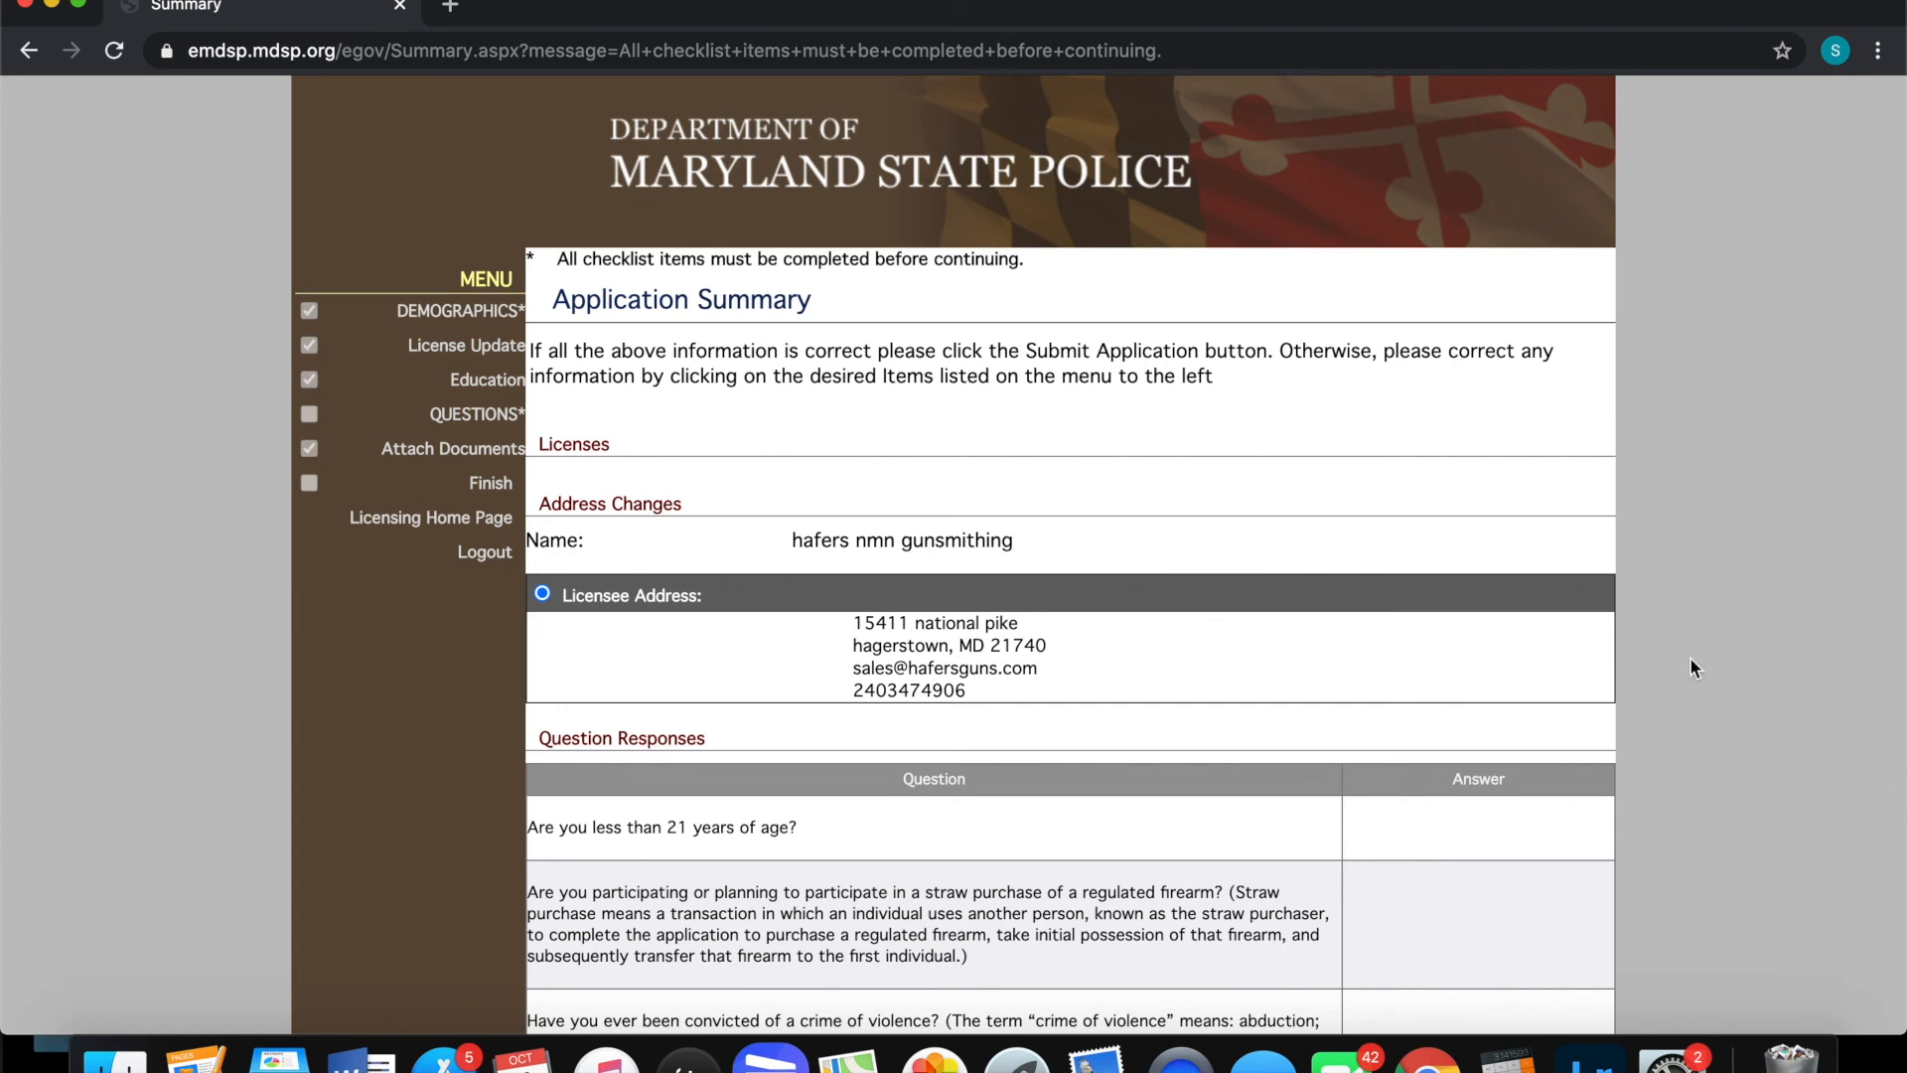
scroll(1510, 724, "down", 3)
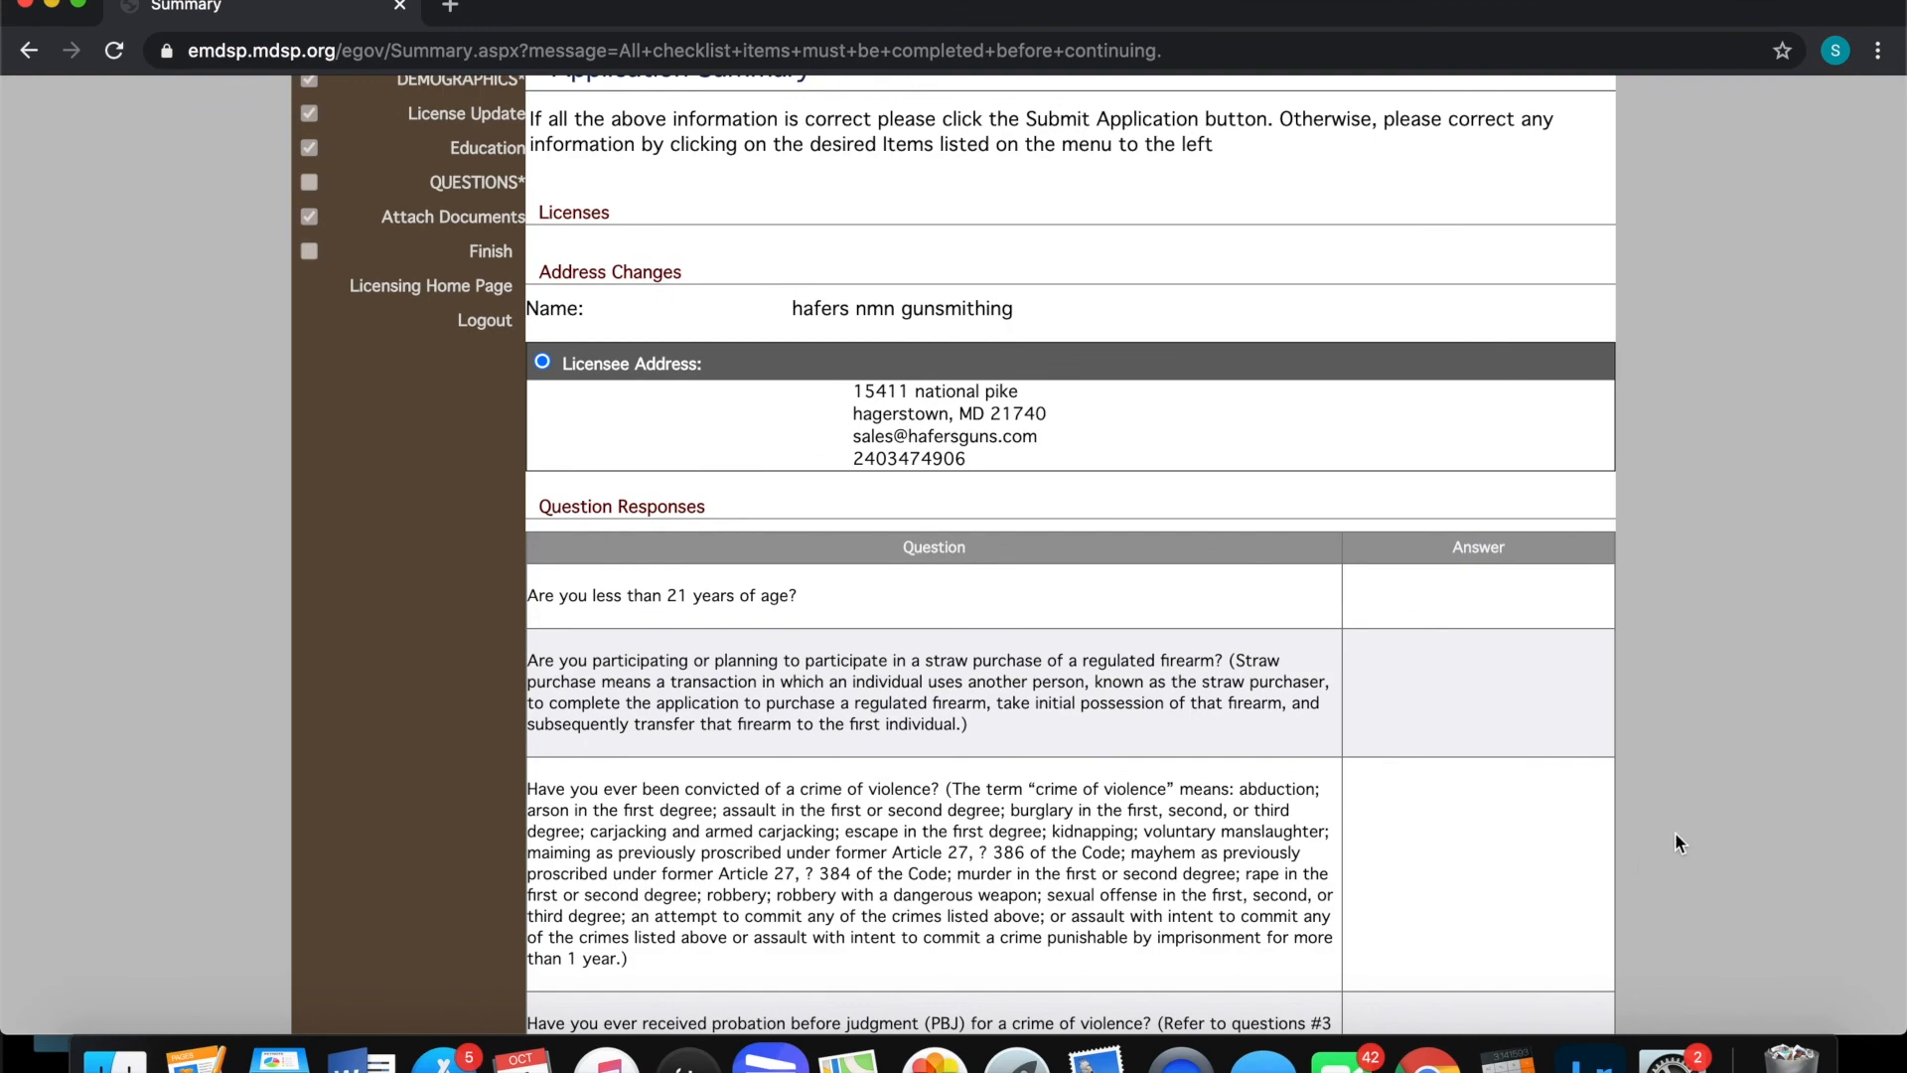
scroll(1661, 837, "down", 10)
scroll(1704, 830, "down", 20)
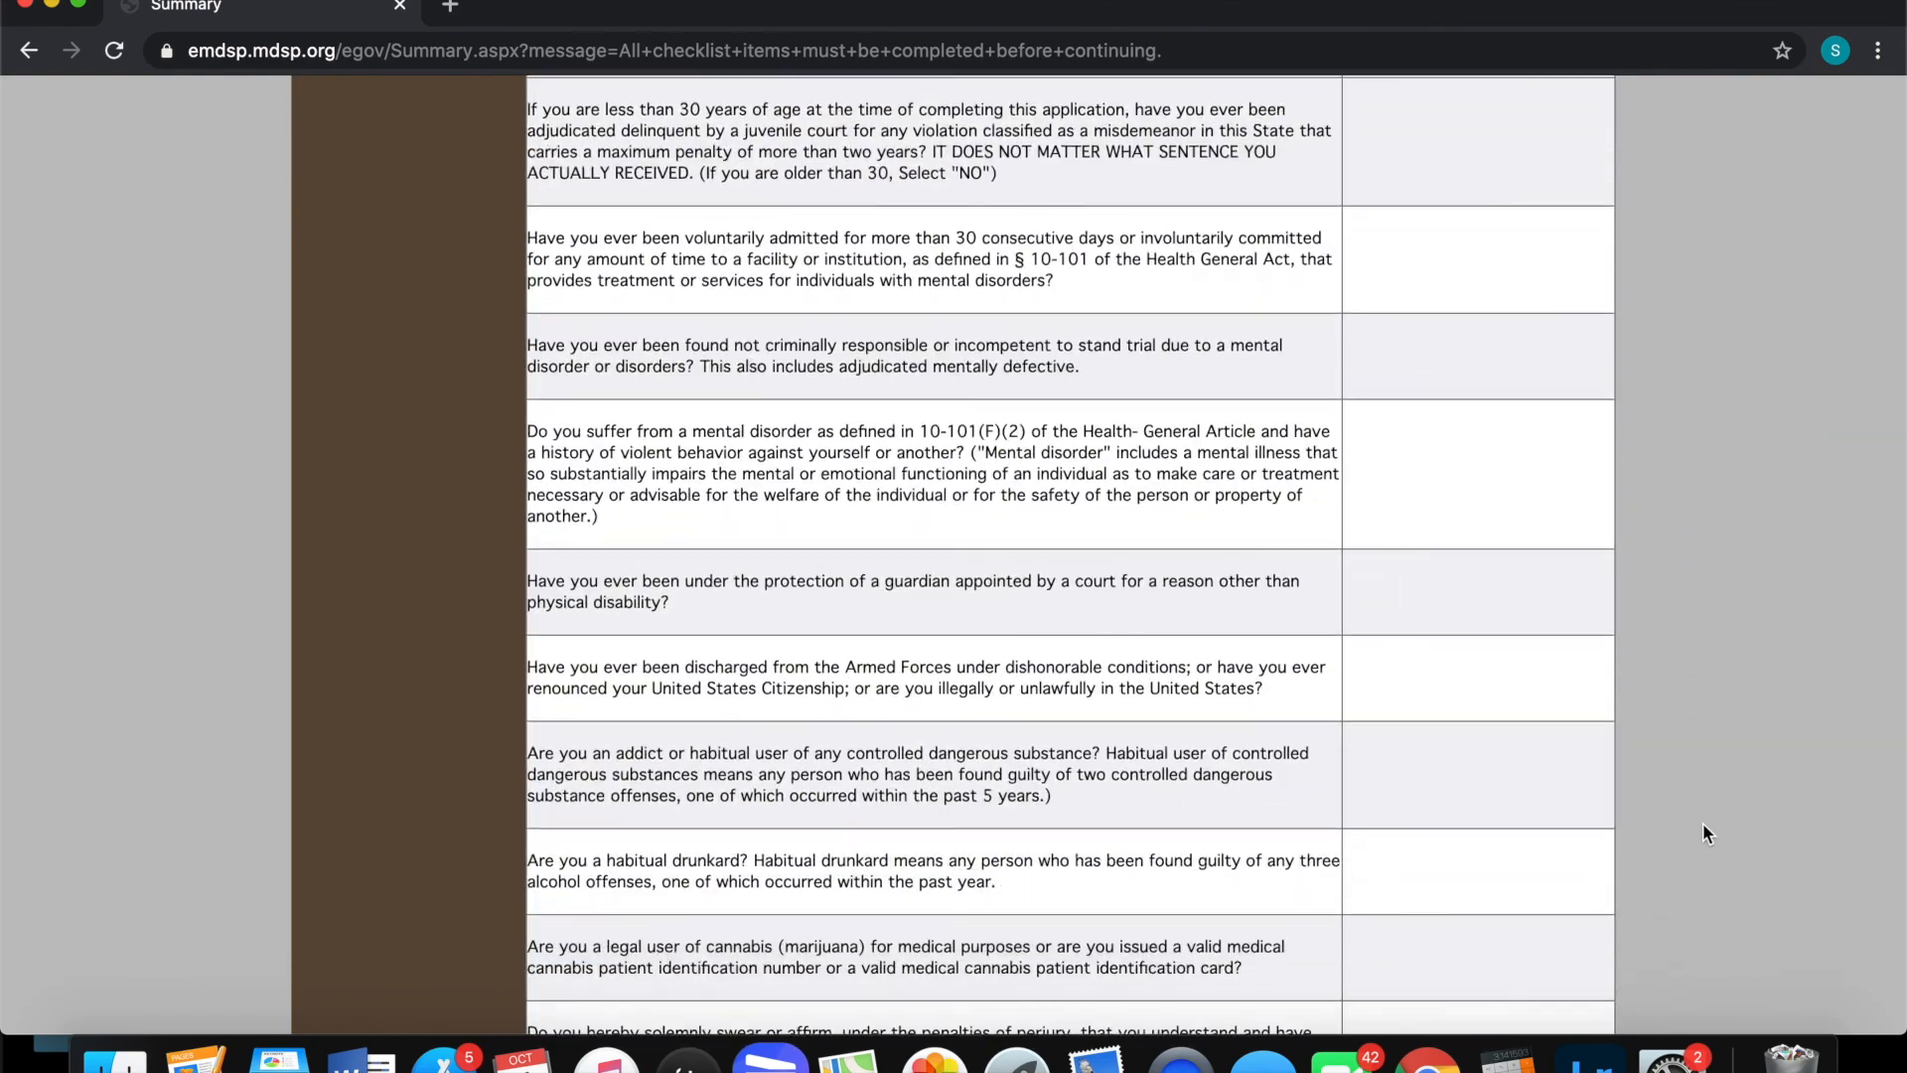
scroll(1703, 829, "down", 10)
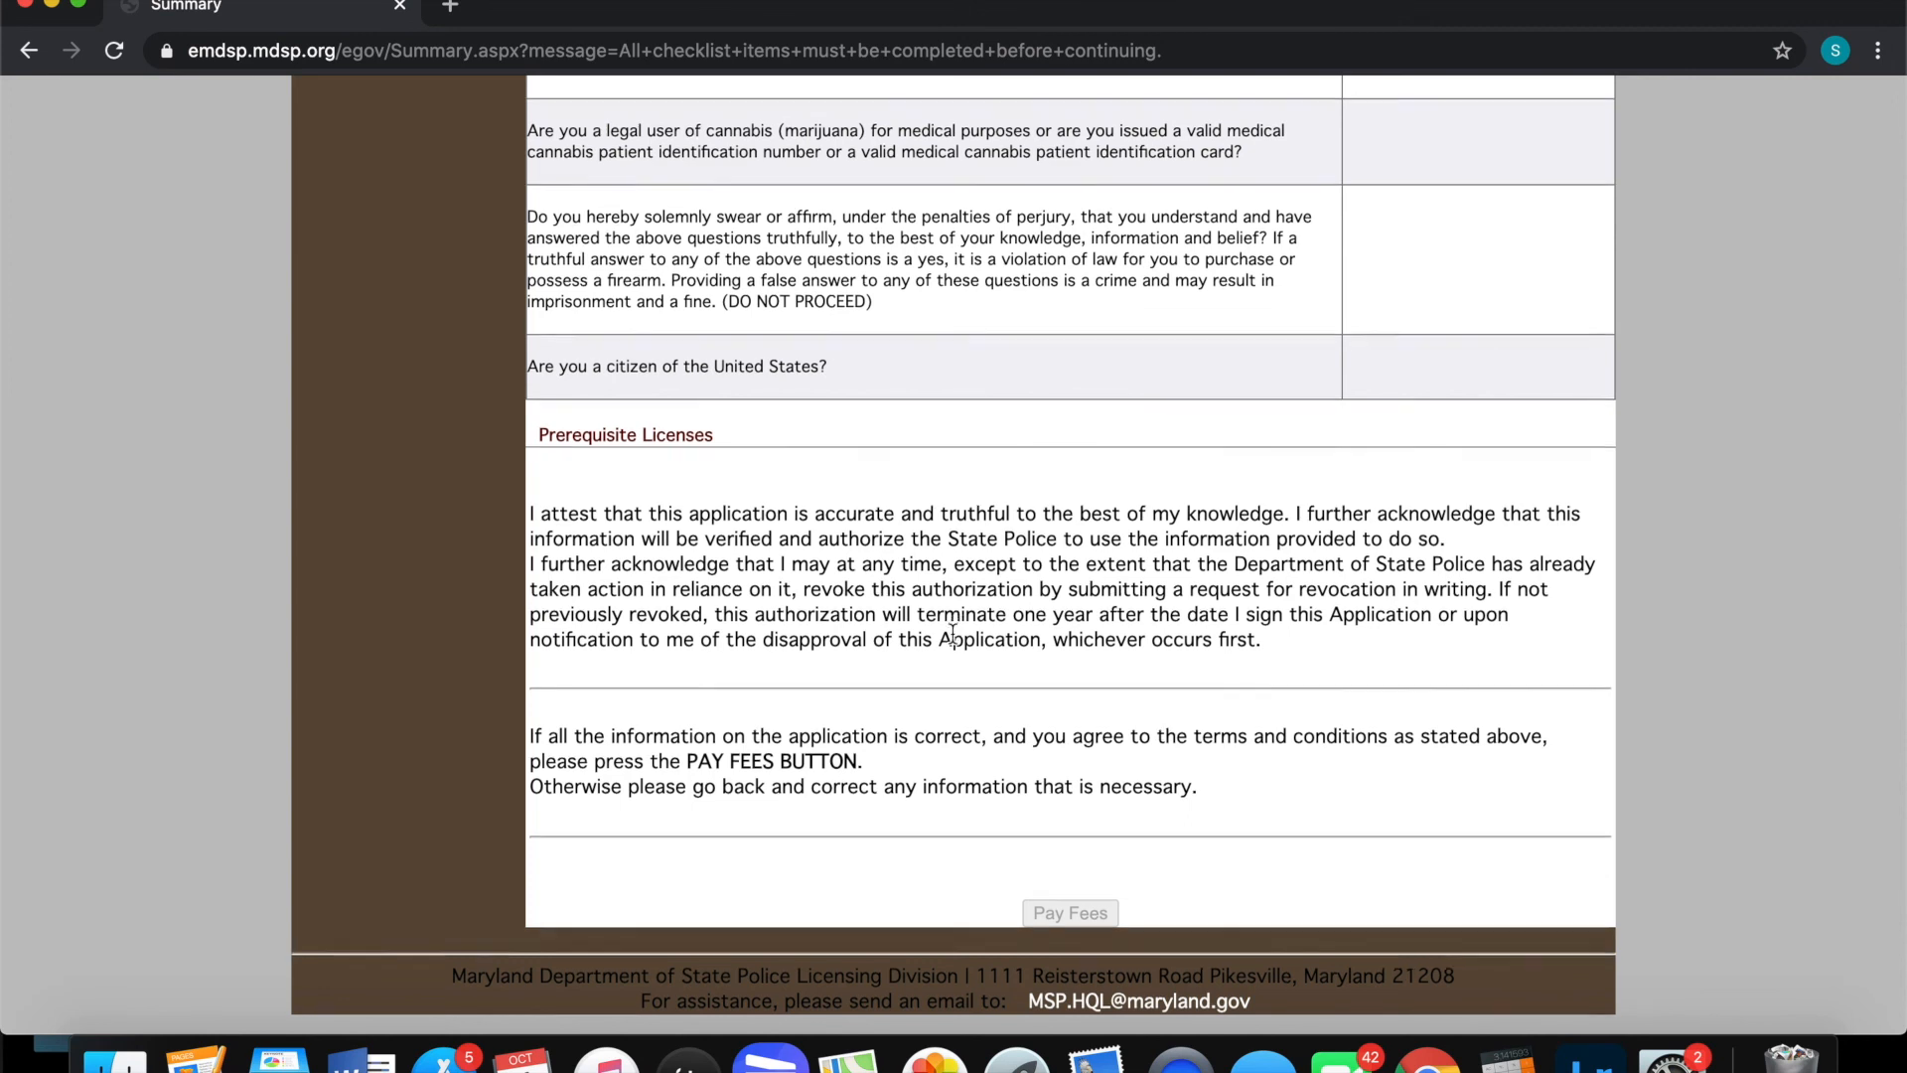
scroll(956, 622, "up", 15)
scroll(884, 825, "up", 7)
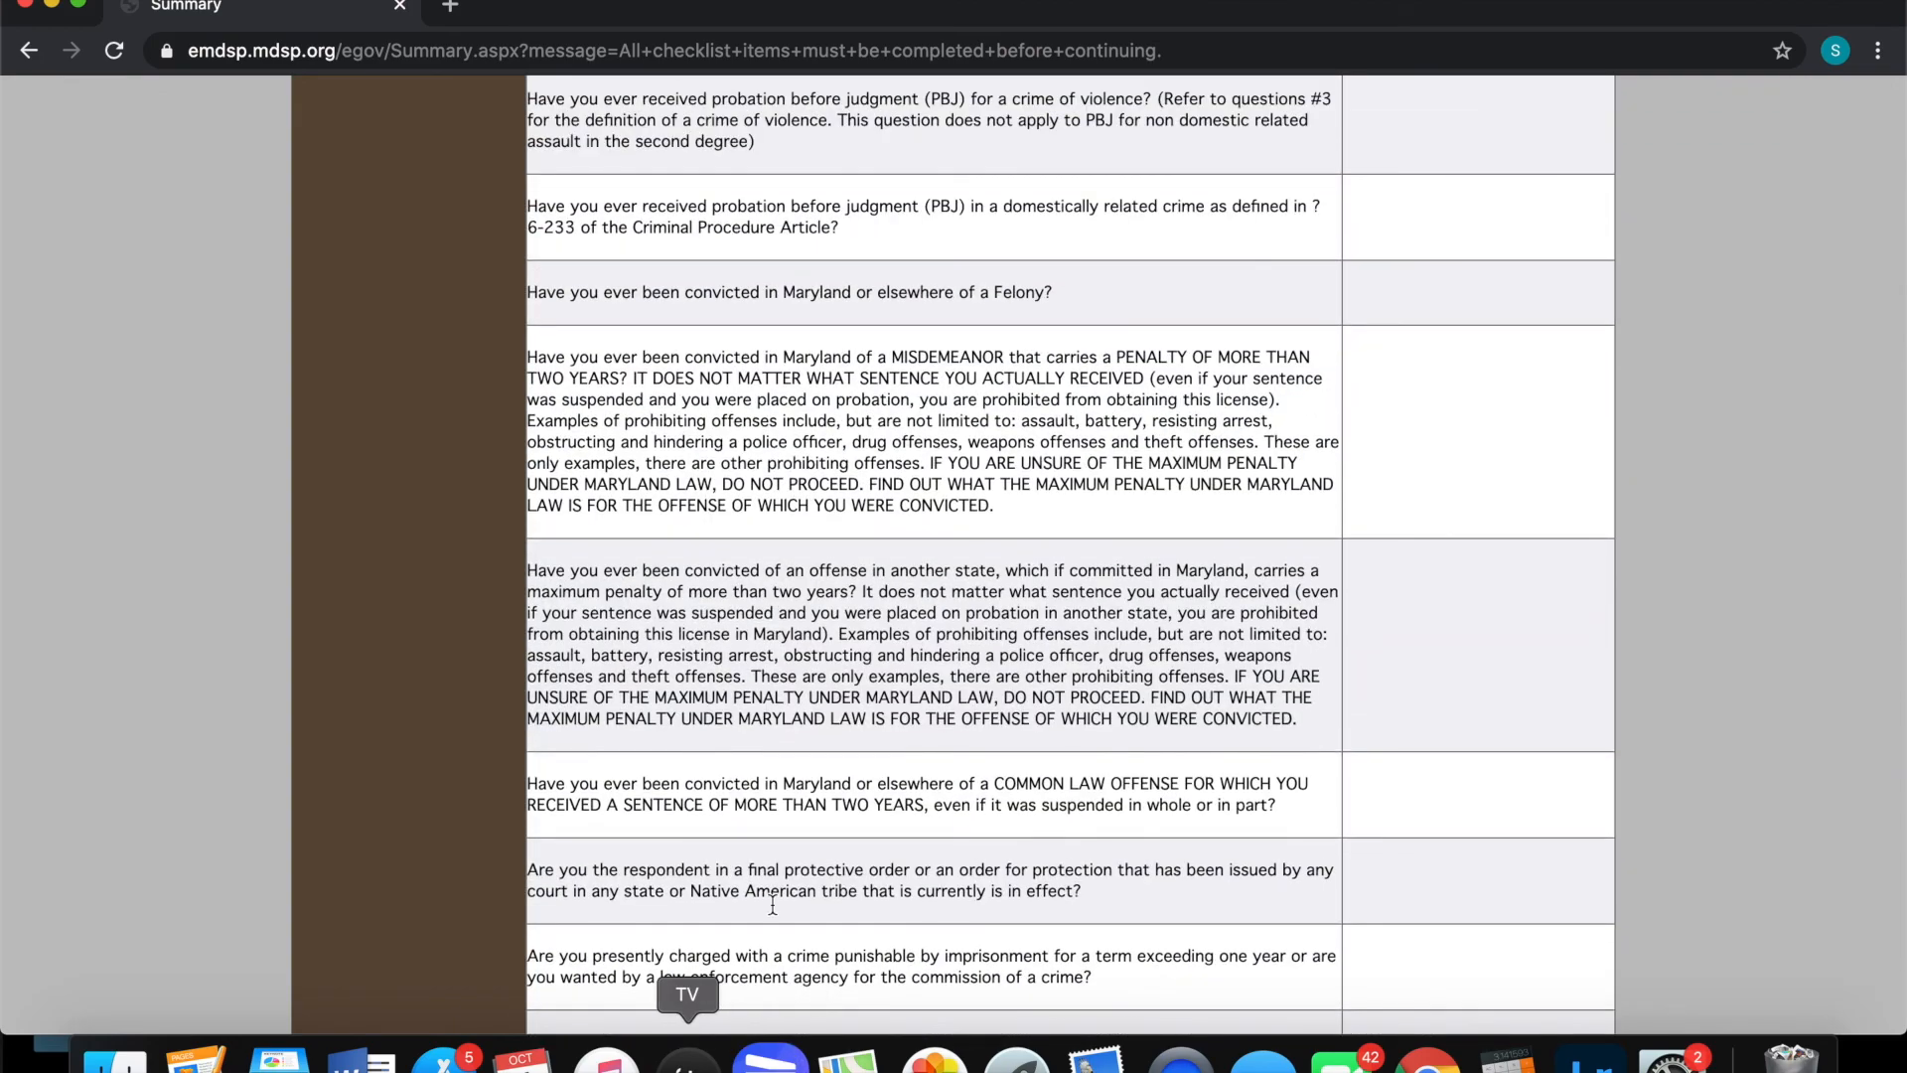
scroll(897, 484, "up", 12)
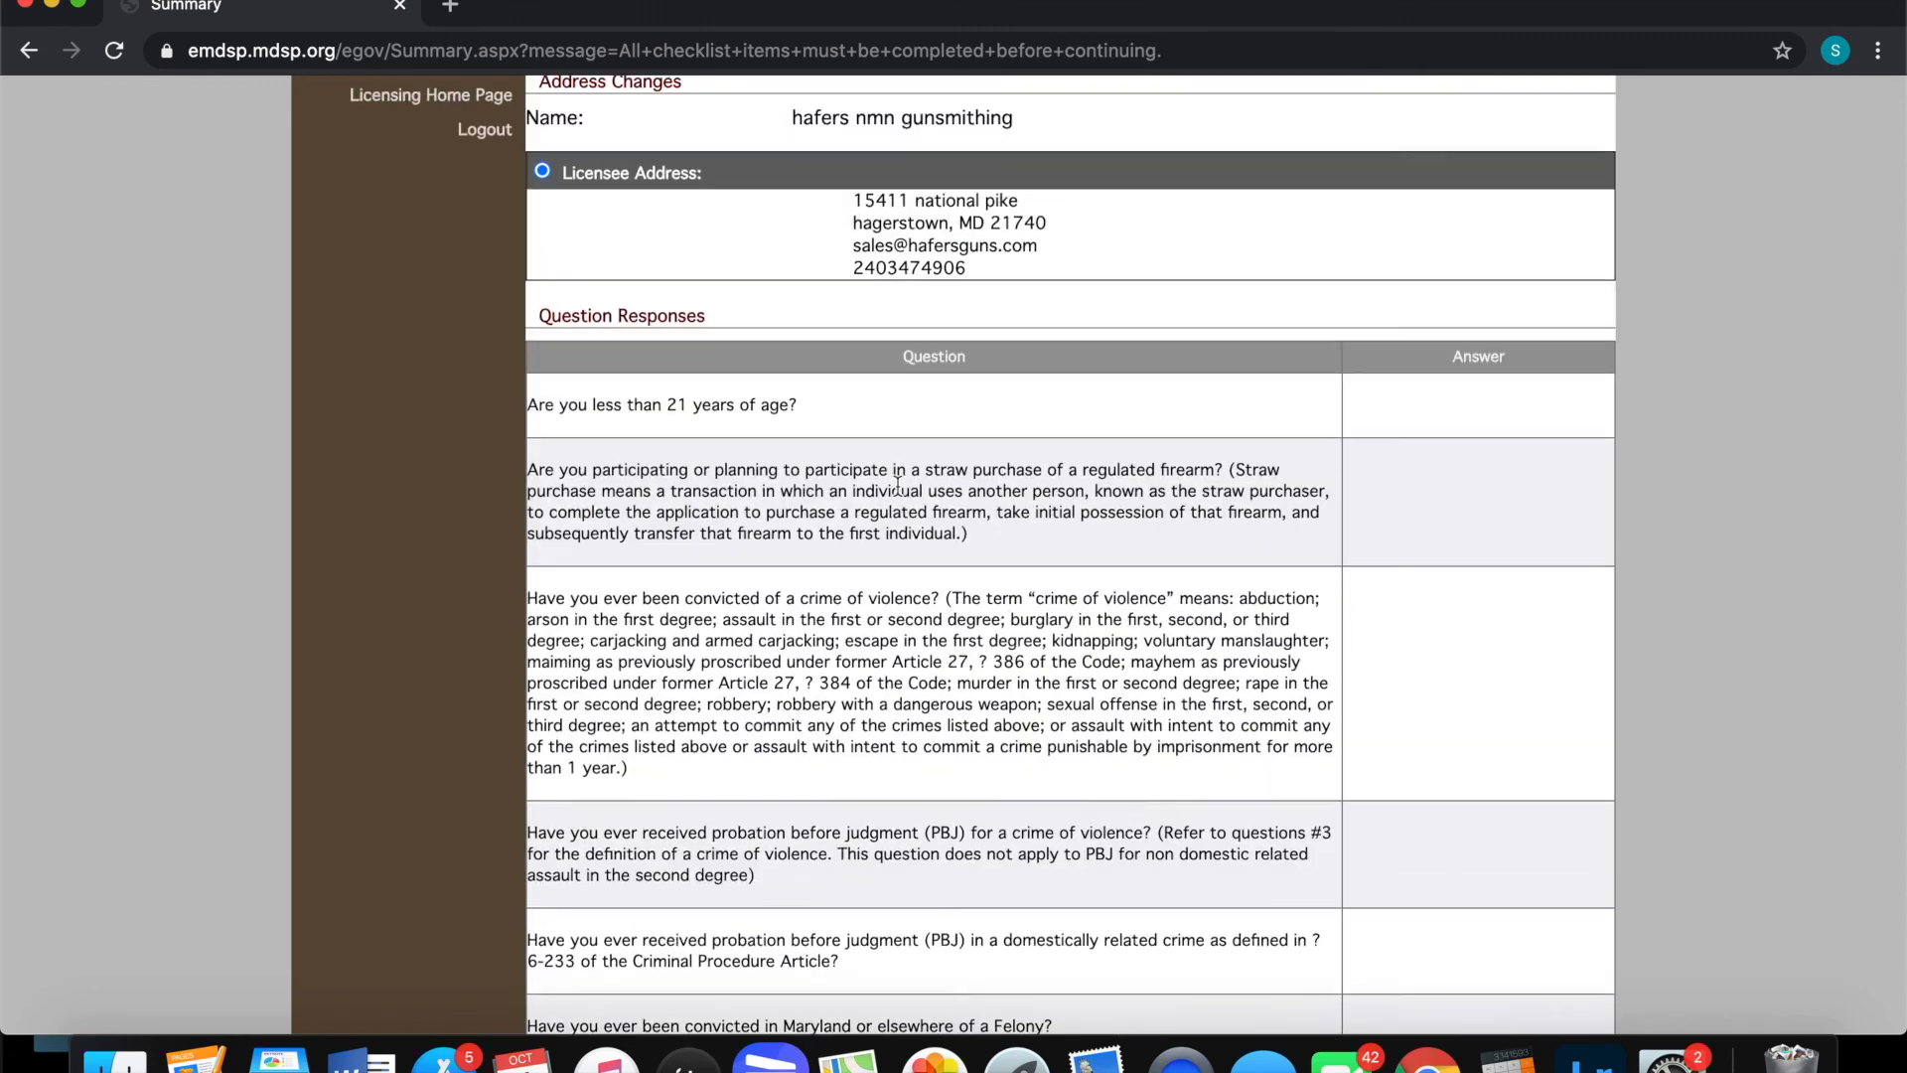